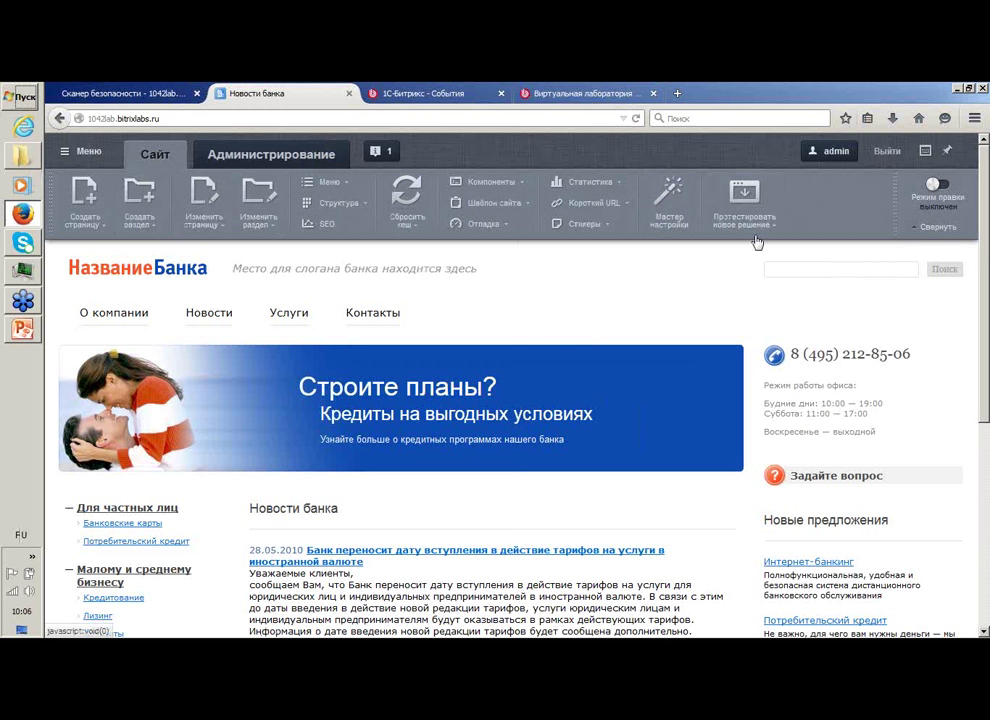
Step: Open the site structure manager, show its section tree, and expand the О компании and Услуги sections
{"action": "left_click", "coordinate": [364, 205]}
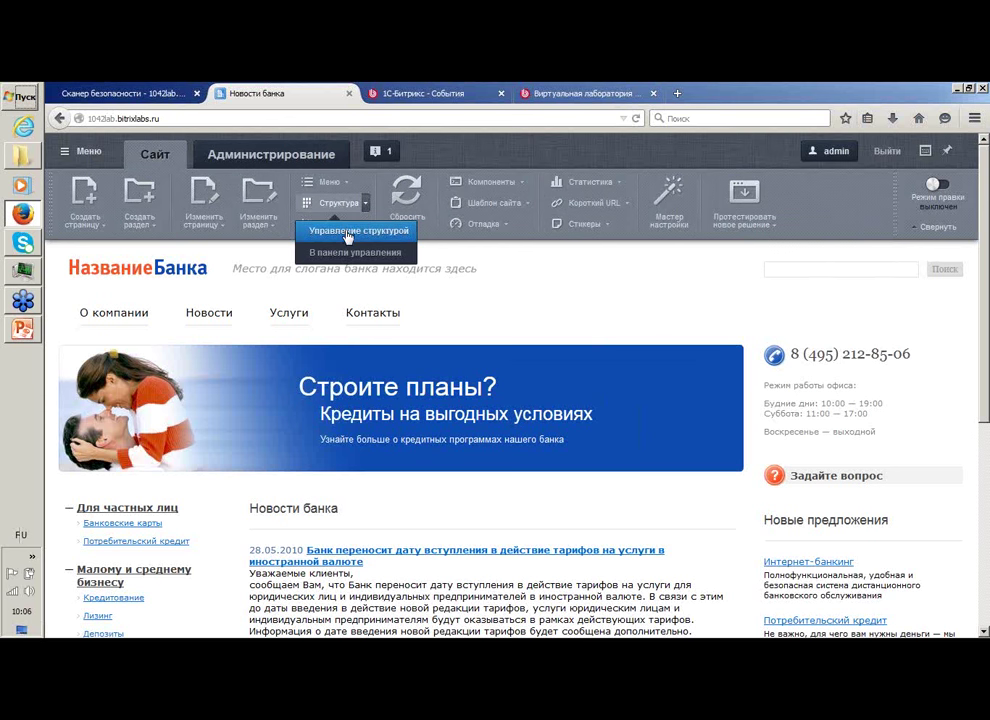
{"action": "left_click", "coordinate": [348, 234]}
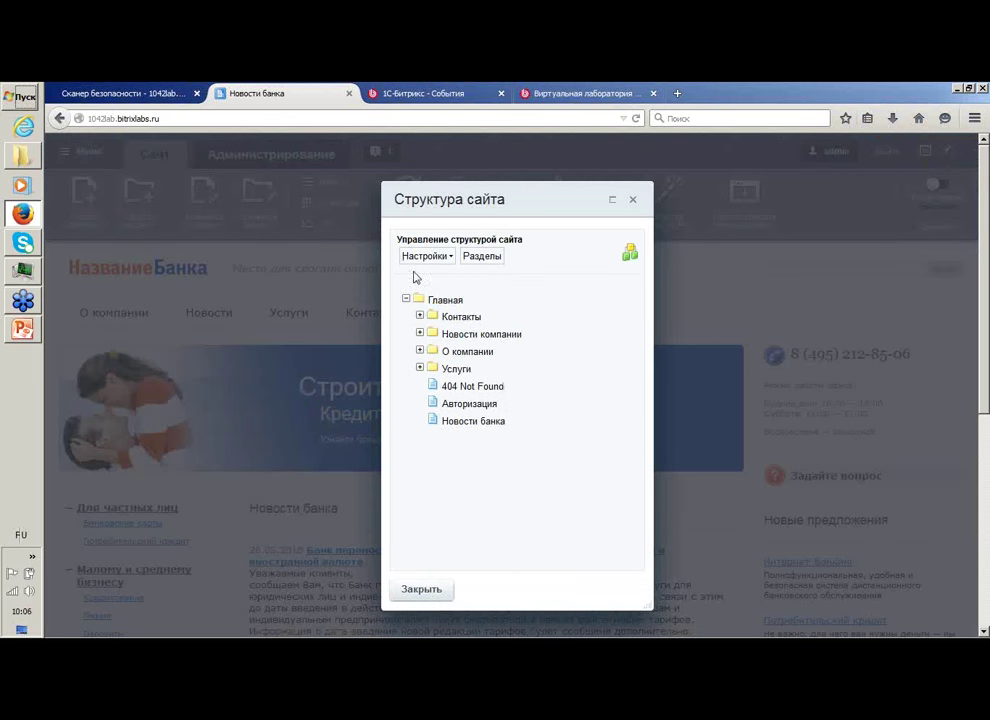
{"action": "left_click", "coordinate": [486, 259]}
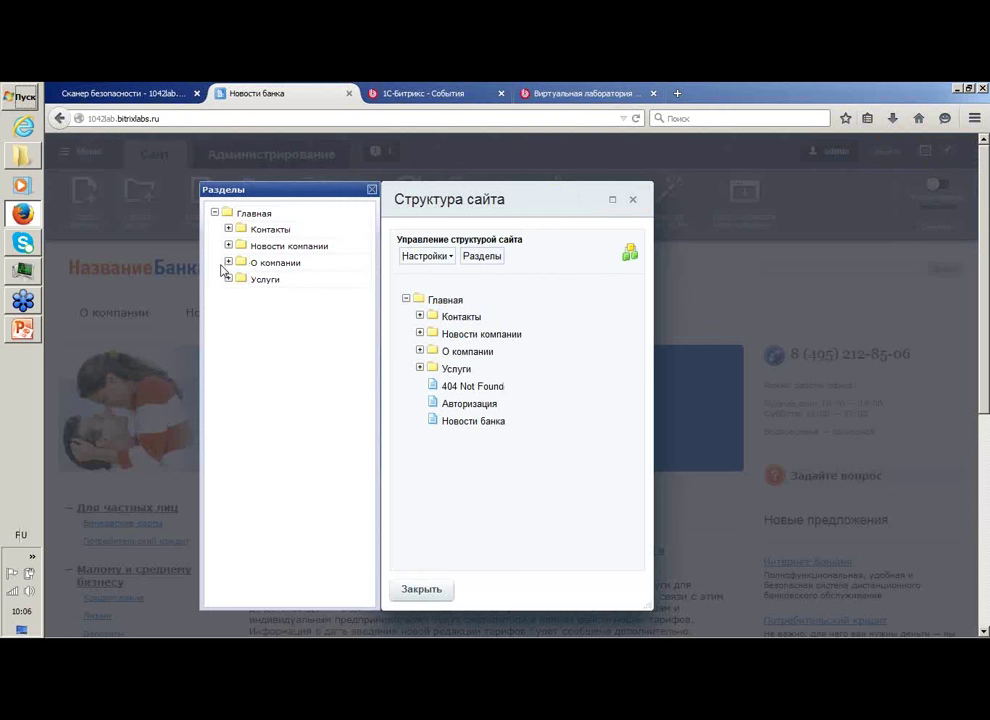
{"action": "left_click", "coordinate": [229, 262]}
{"action": "left_click", "coordinate": [229, 279]}
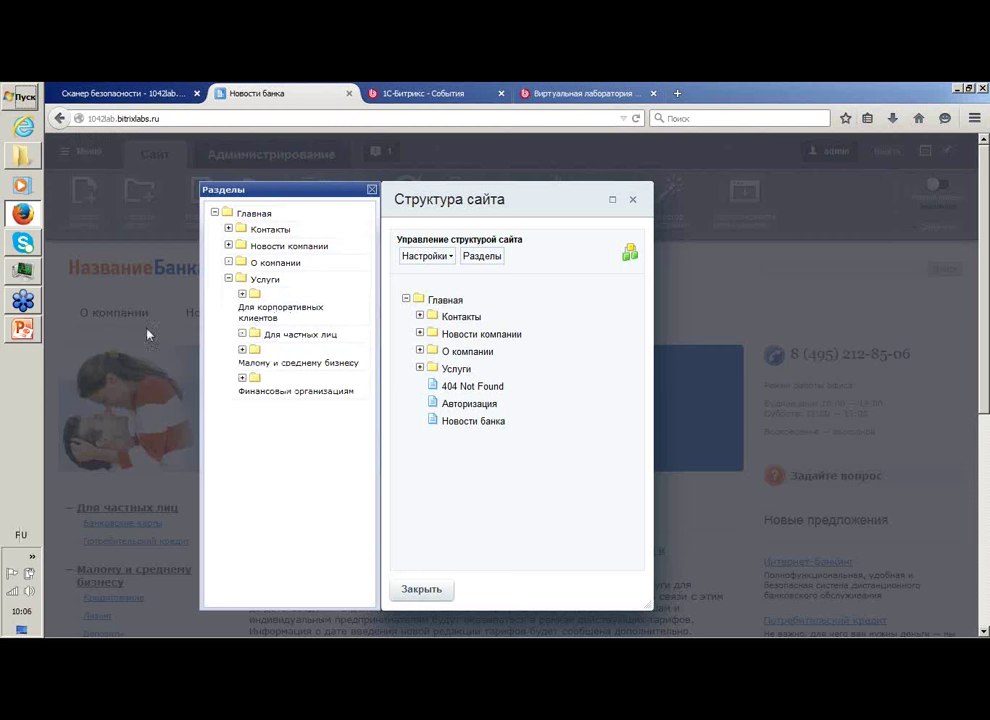
Step: Examine the pages inside О компании, Новости компании and Контакты in the structure tree, and close the structure manager
{"action": "left_click", "coordinate": [420, 351]}
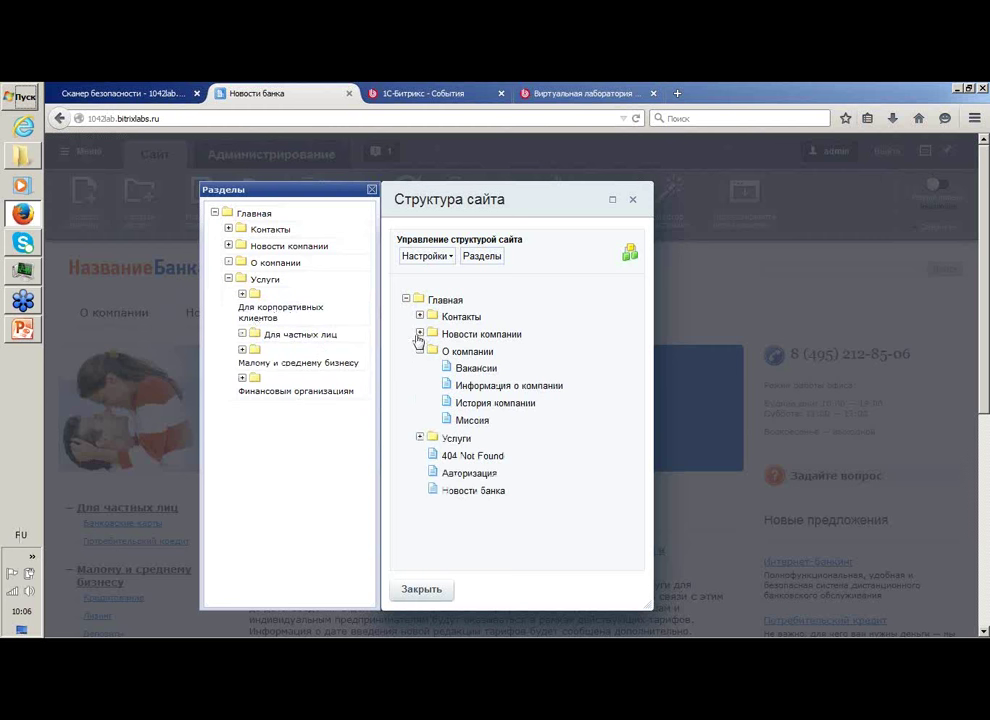
{"action": "left_click", "coordinate": [420, 334]}
{"action": "left_click", "coordinate": [420, 316]}
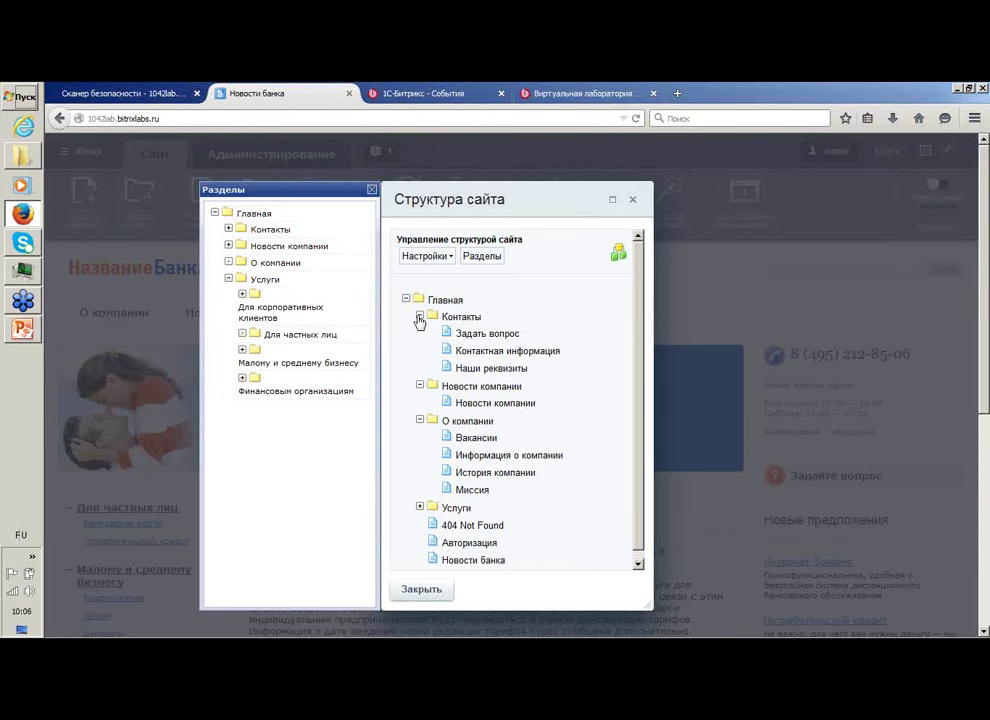
{"action": "scroll", "coordinate": [597, 369], "scroll_direction": "down", "scroll_amount": 1}
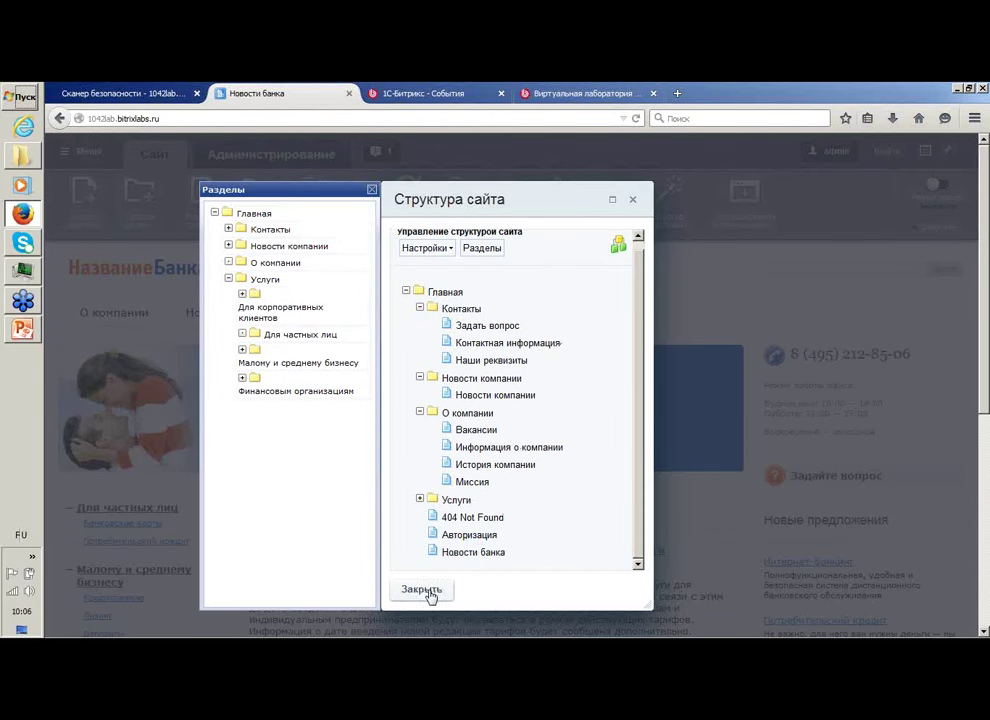
{"action": "left_click", "coordinate": [428, 592]}
Step: From the Кредитование page, inspect the site structure and the actions offered for the Депозиты page, and close the structure manager
{"action": "scroll", "coordinate": [487, 372], "scroll_direction": "down", "scroll_amount": 4}
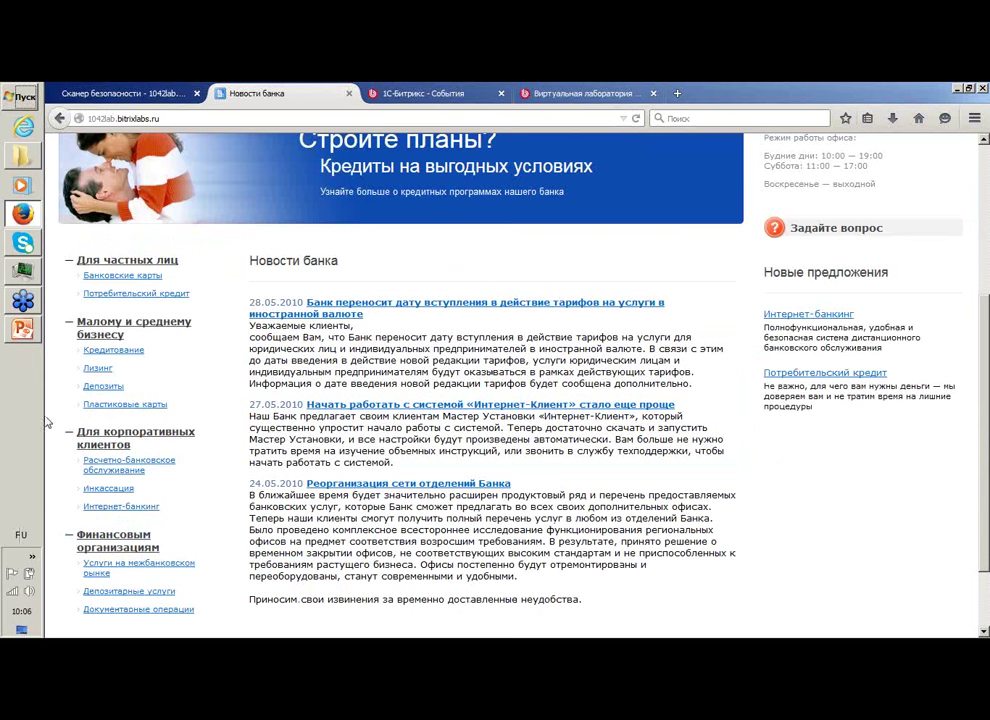
{"action": "left_click", "coordinate": [99, 351]}
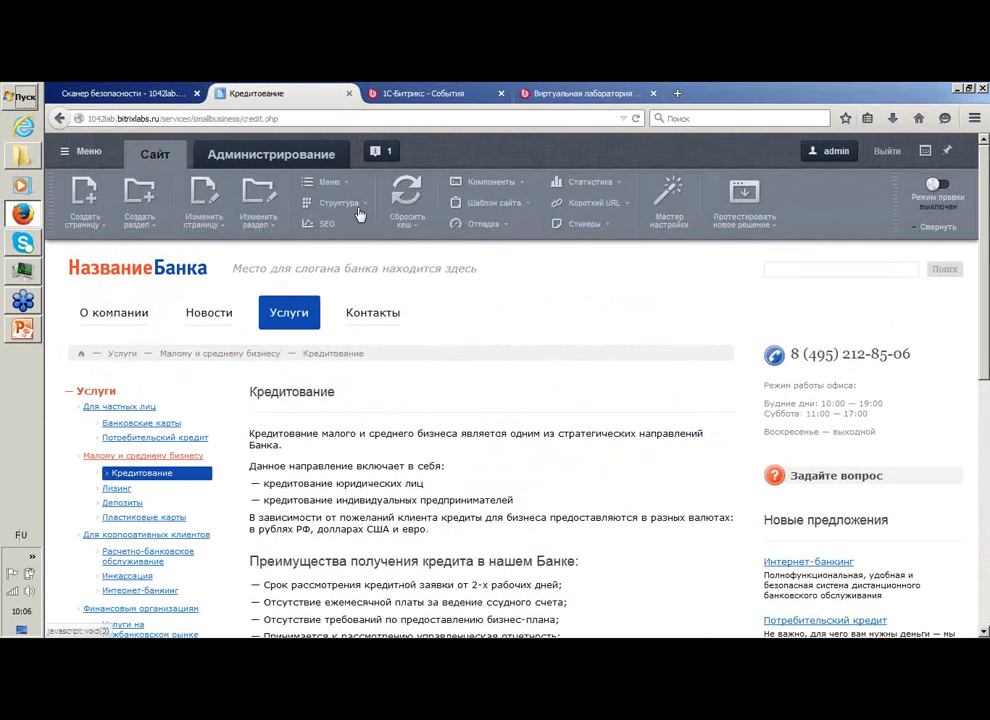
{"action": "left_click", "coordinate": [347, 205]}
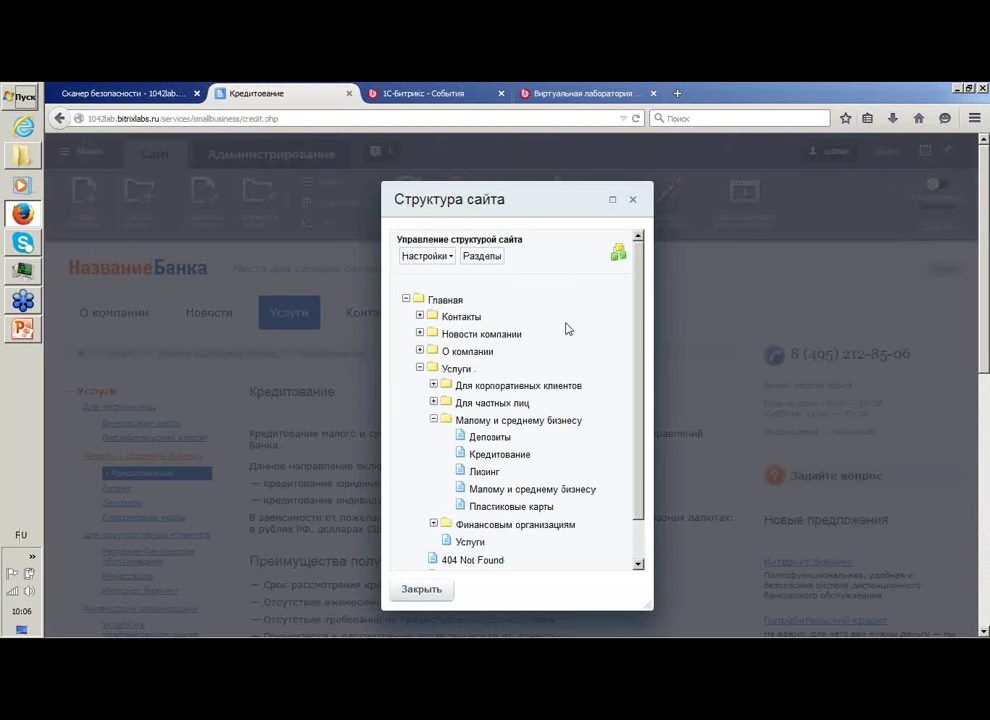
{"action": "scroll", "coordinate": [520, 360], "scroll_direction": "down", "scroll_amount": 1}
{"action": "mouse_move", "coordinate": [483, 403]}
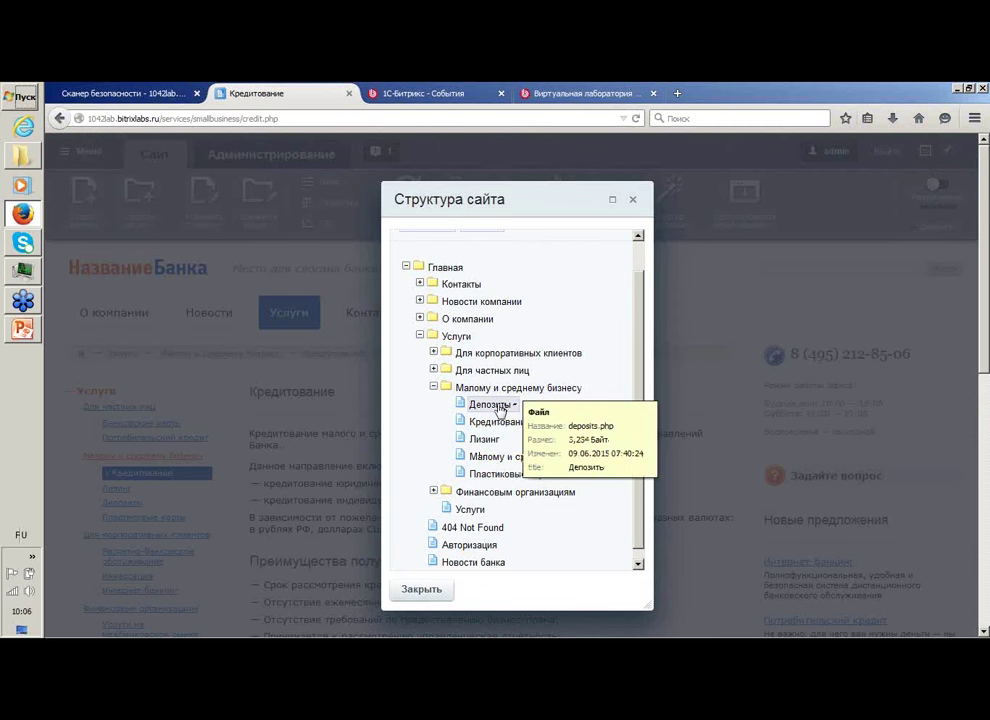
{"action": "left_click", "coordinate": [516, 406]}
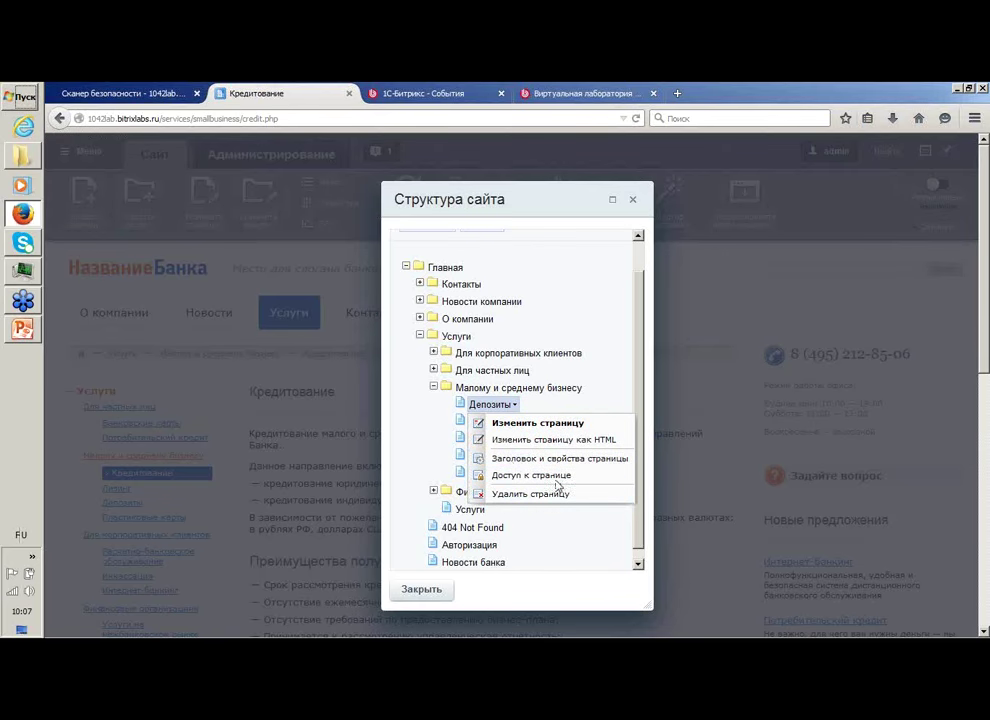
{"action": "left_click", "coordinate": [634, 203]}
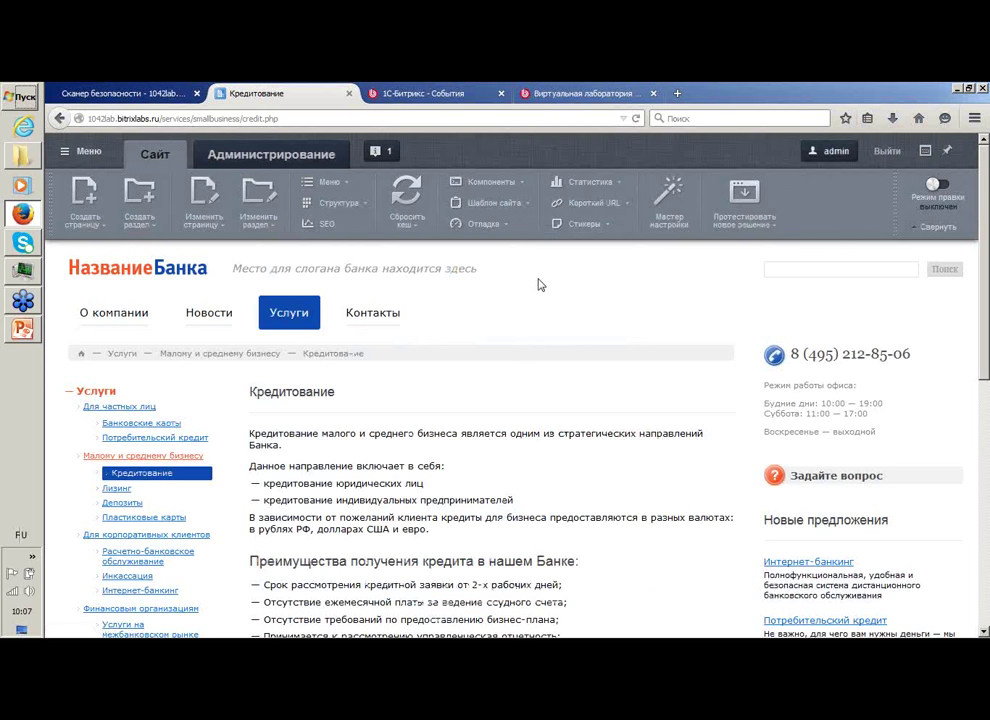
{"action": "left_click", "coordinate": [338, 204]}
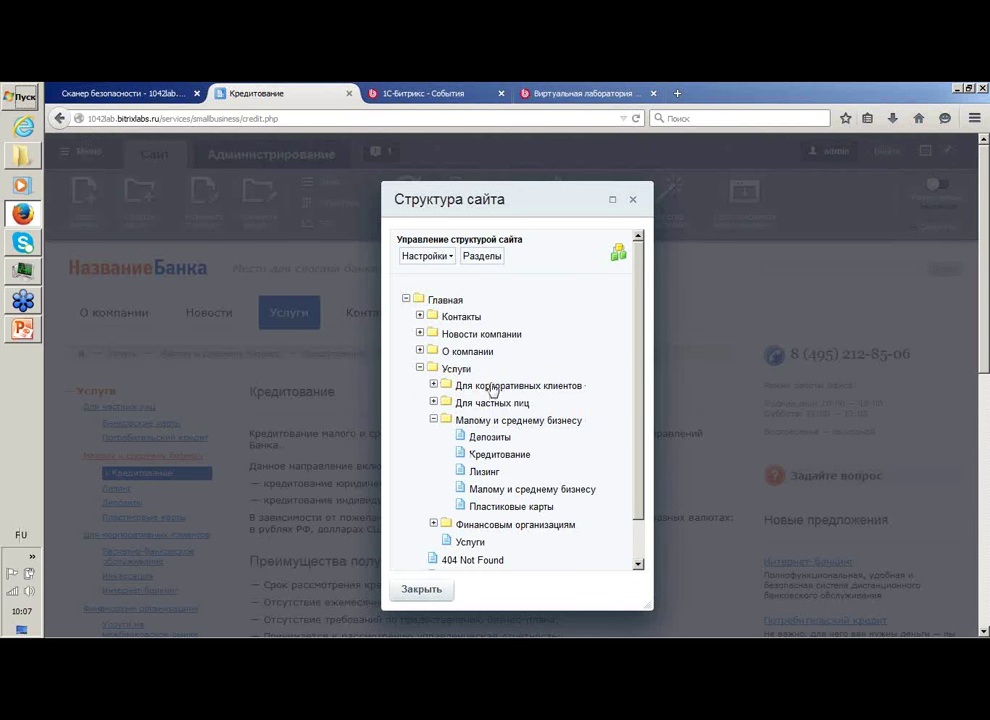
{"action": "left_click", "coordinate": [633, 204]}
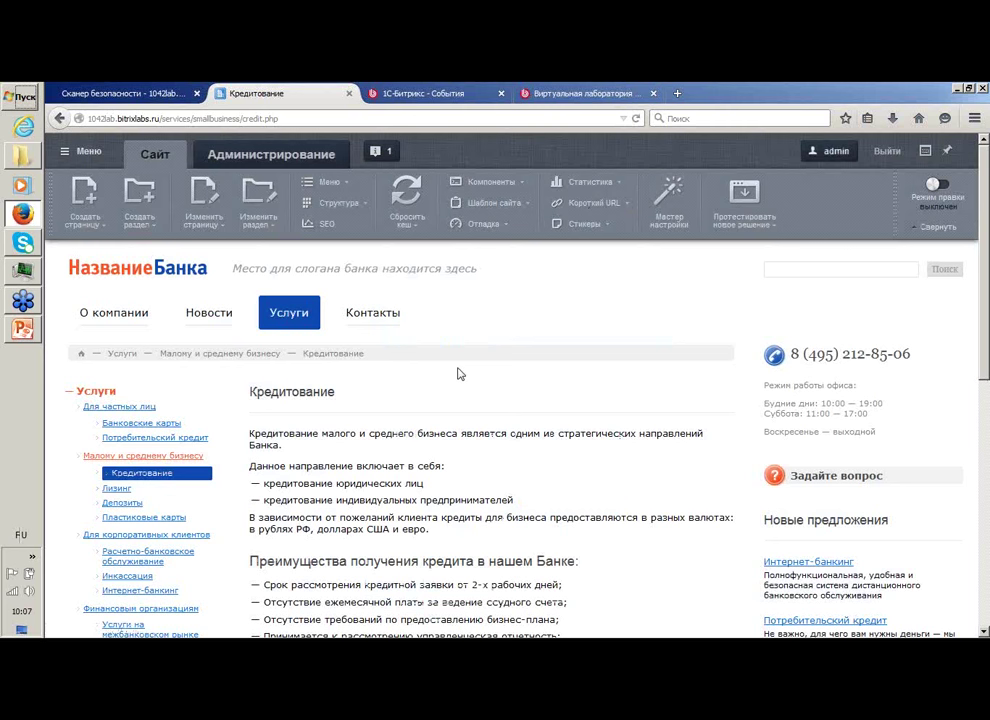
Step: Browse the site's main sections О компании, Новости, Услуги and Контакты to compare their pages and side menus
{"action": "left_click", "coordinate": [124, 312]}
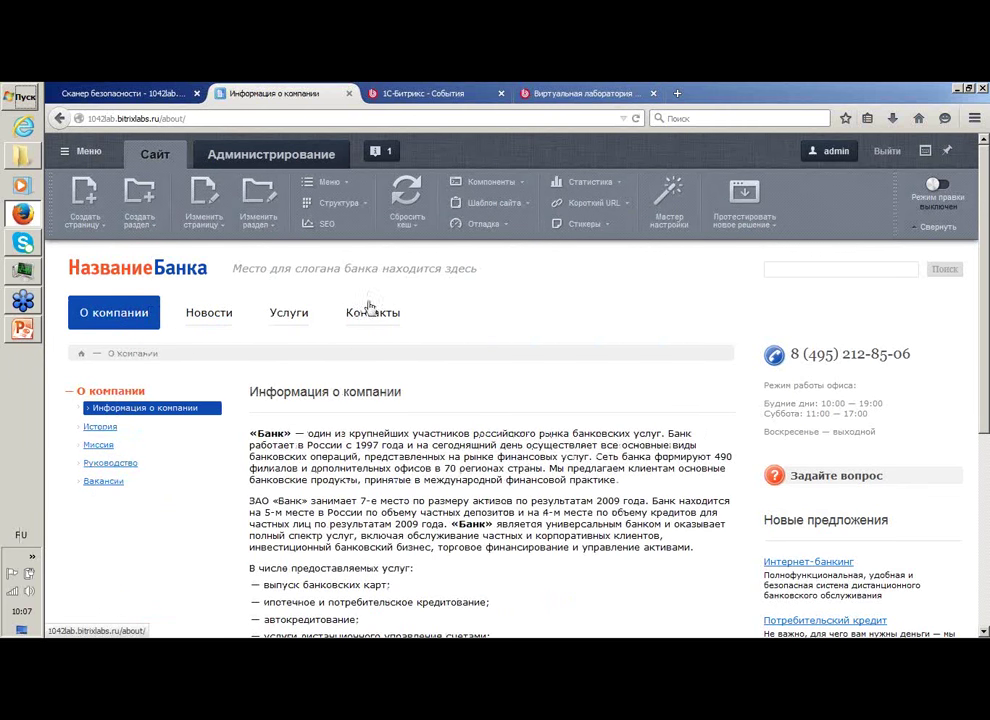
{"action": "left_click", "coordinate": [212, 316]}
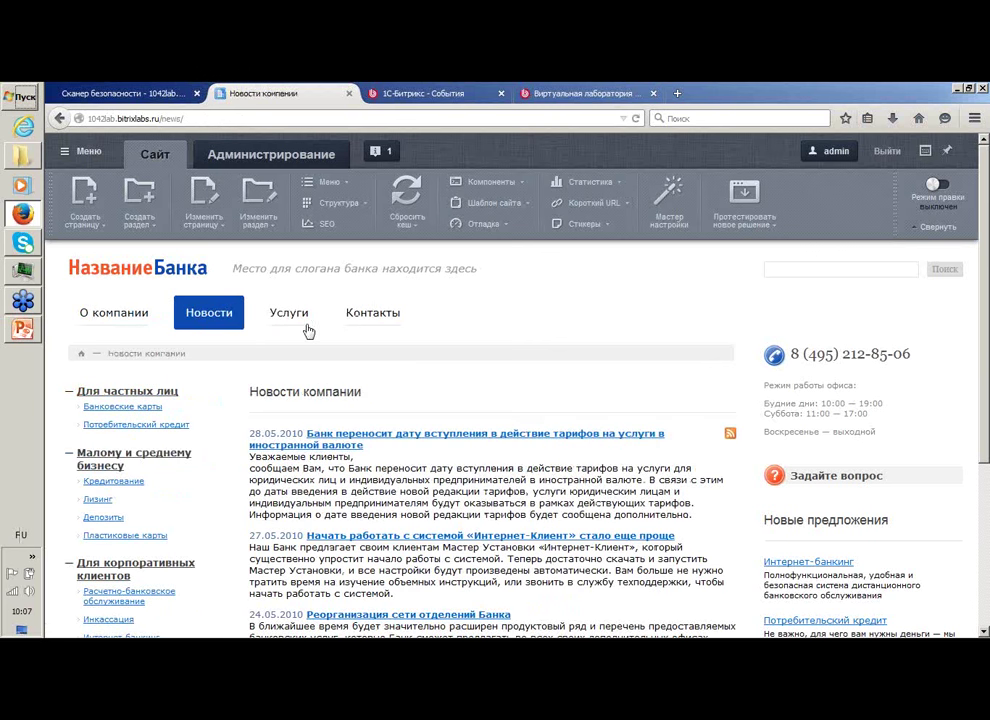
{"action": "left_click", "coordinate": [300, 322]}
{"action": "left_click", "coordinate": [358, 322]}
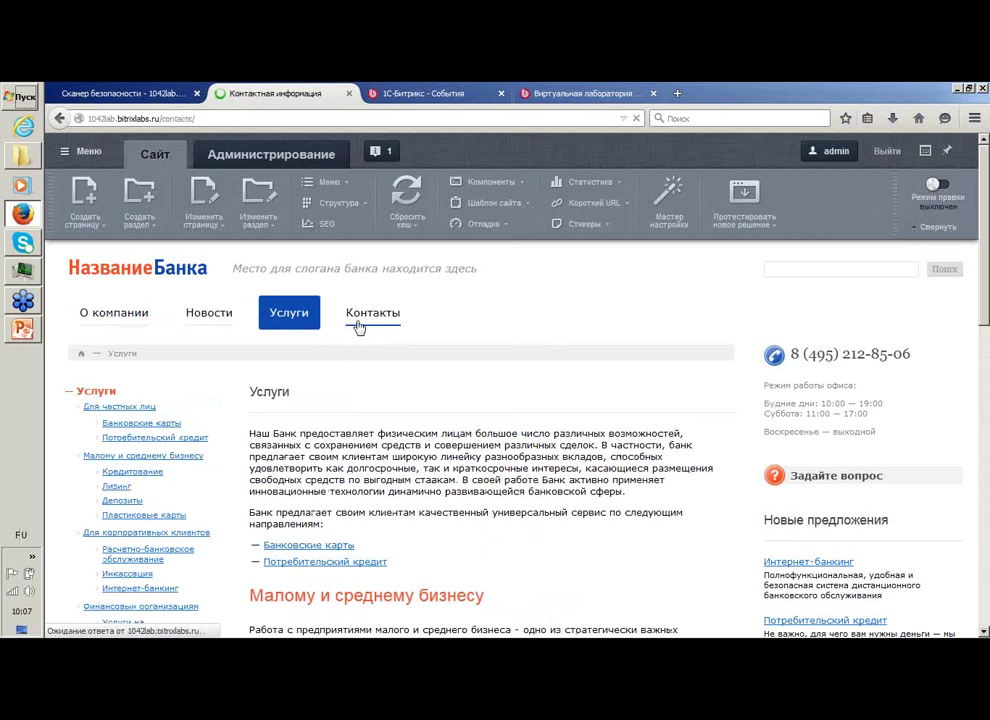
{"action": "left_click", "coordinate": [105, 322]}
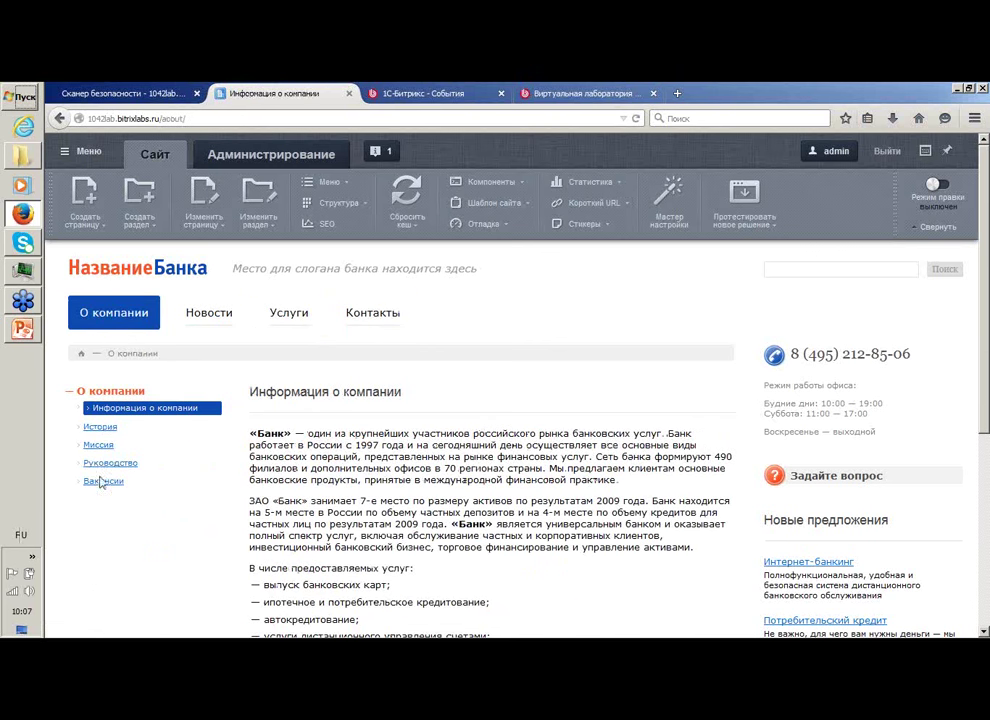
{"action": "left_click", "coordinate": [207, 314]}
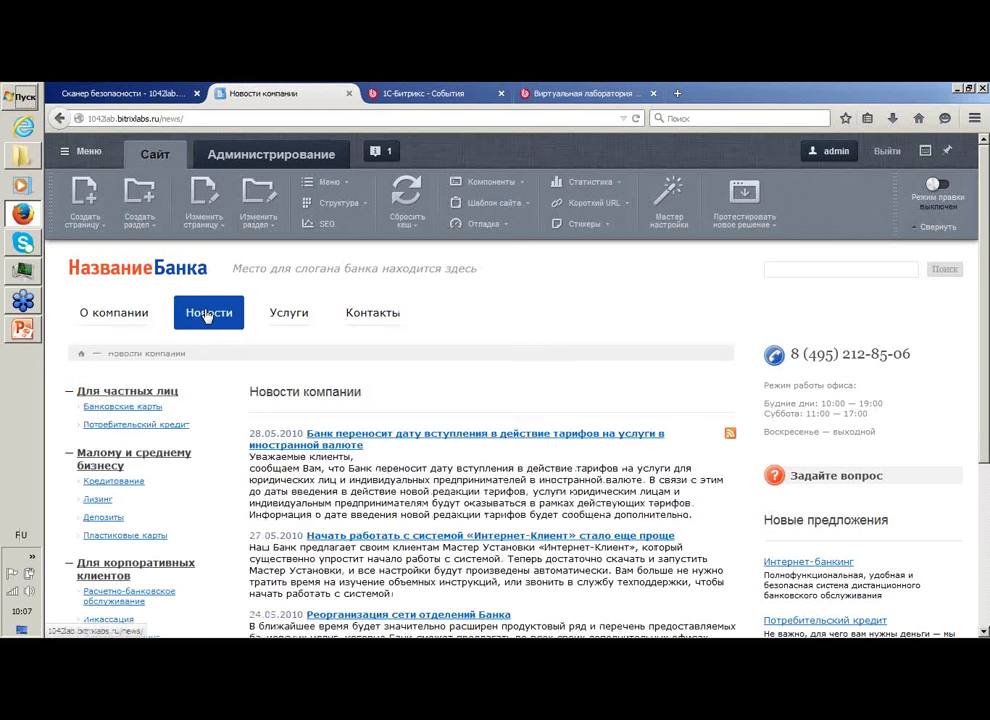
Step: Create a page titled Форум in the О компании section, with a menu entry placed last in Левое меню (подуровни)
{"action": "left_click", "coordinate": [105, 314]}
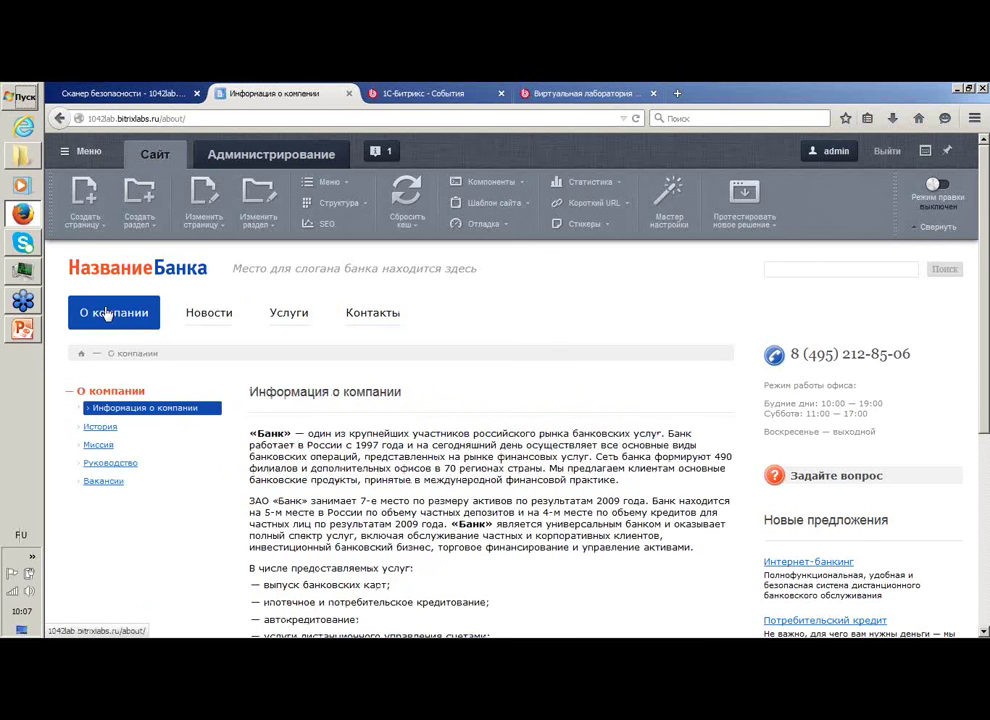
{"action": "left_click", "coordinate": [90, 208]}
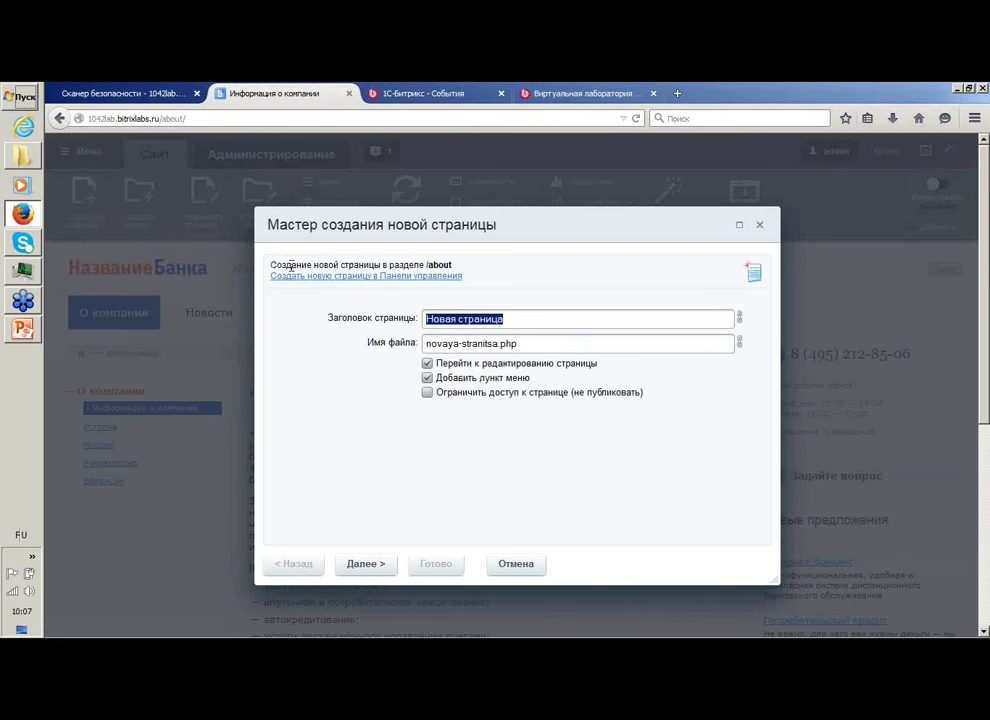
{"action": "type", "text": "Фор"}
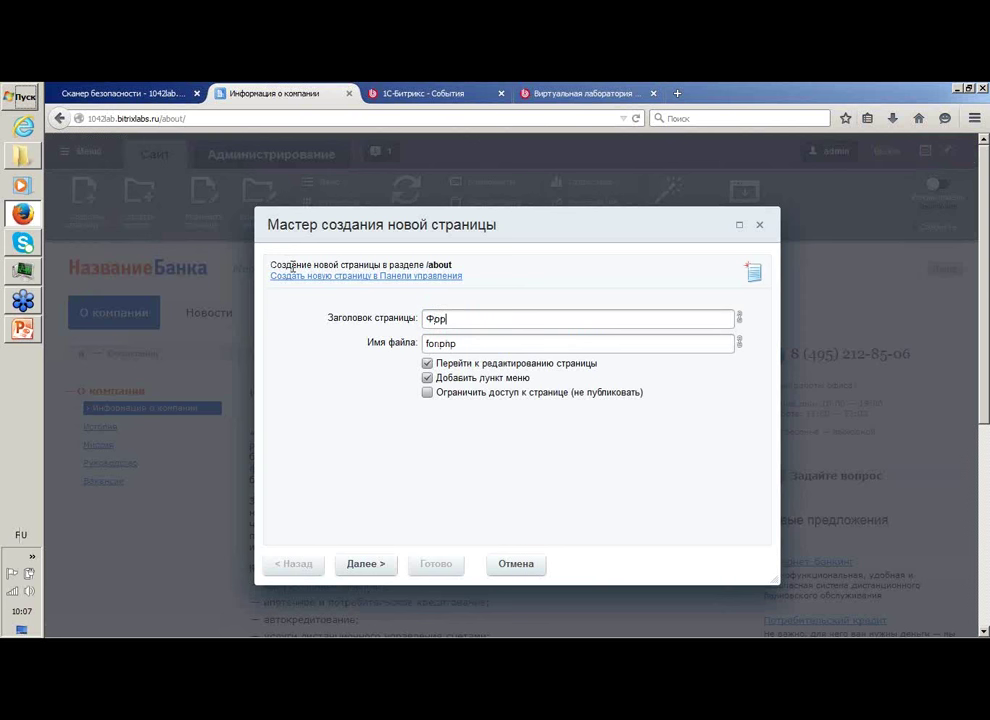
{"action": "type", "text": "ум"}
{"action": "left_click", "coordinate": [365, 564]}
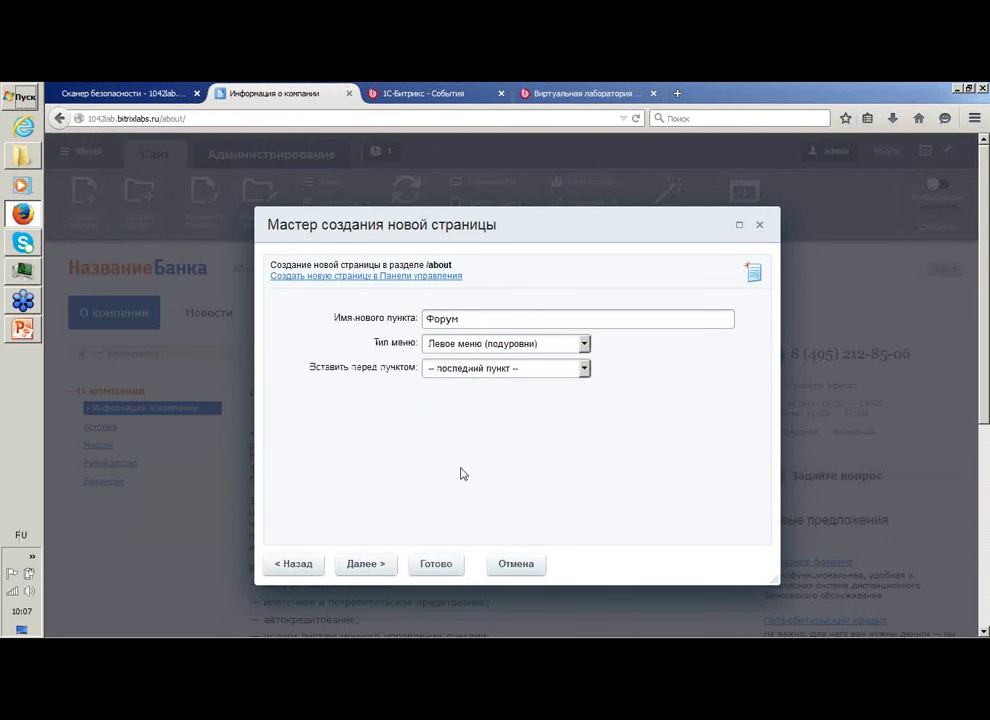
{"action": "left_click", "coordinate": [461, 344]}
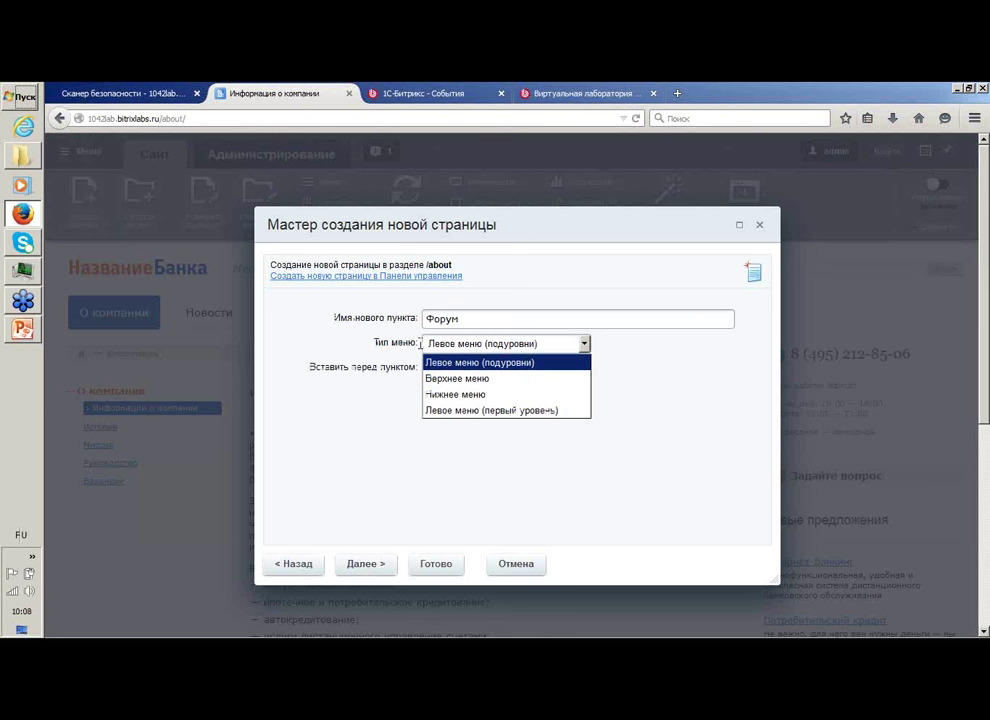
{"action": "left_click", "coordinate": [375, 355]}
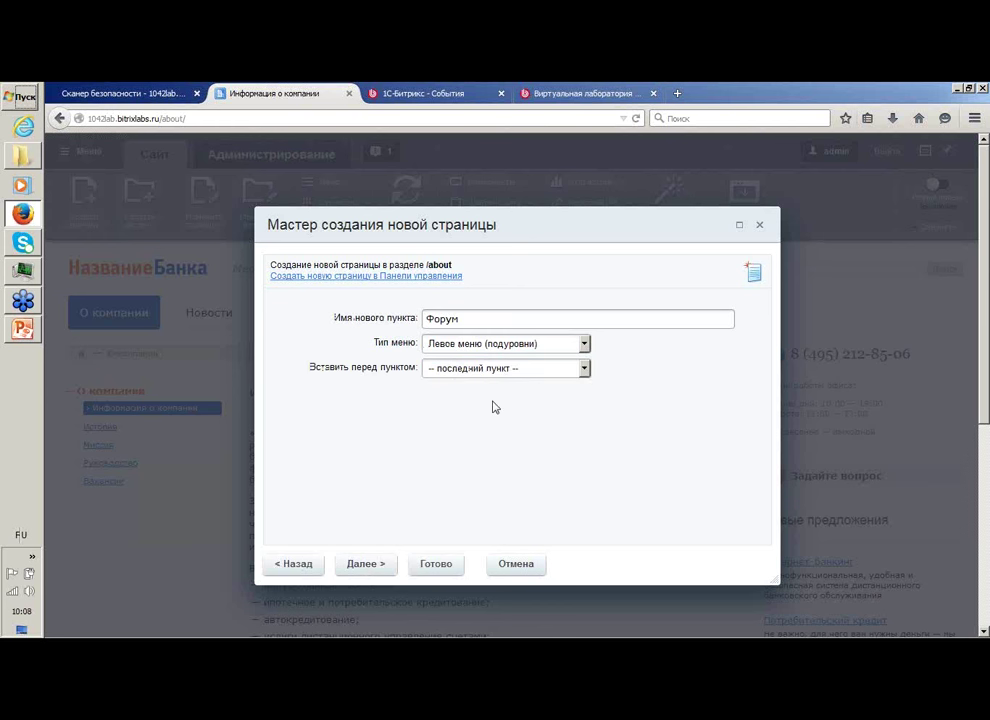
{"action": "left_click", "coordinate": [430, 567]}
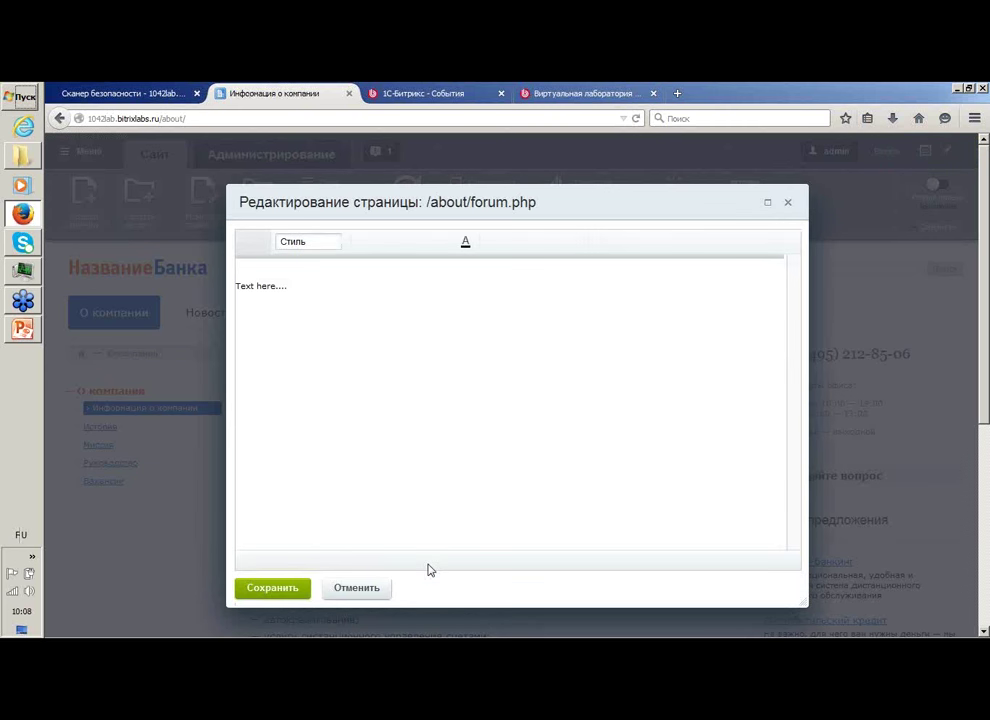
Step: Replace the placeholder text of the new forum page with "аываываыав"
{"action": "left_click", "coordinate": [467, 353]}
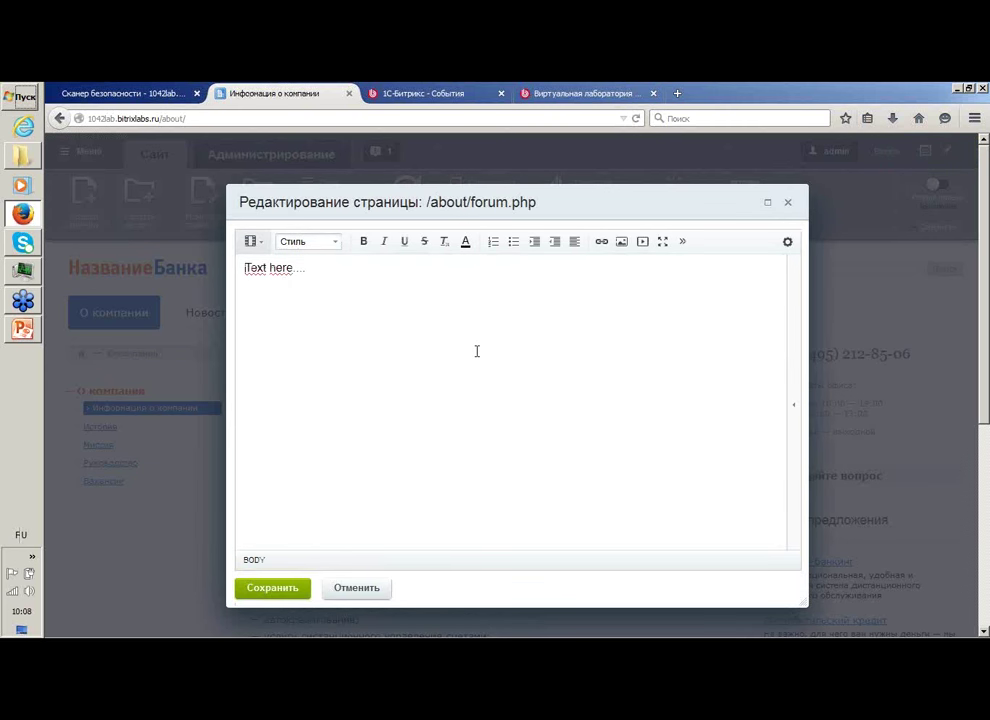
{"action": "key", "text": "ctrl+a"}
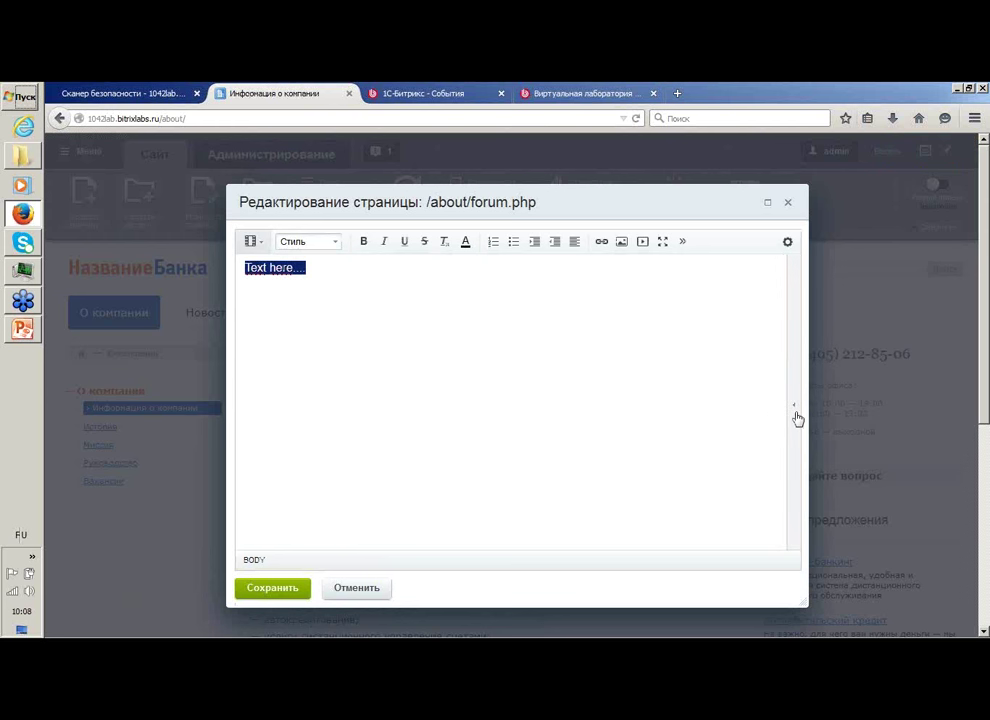
{"action": "left_click", "coordinate": [250, 241]}
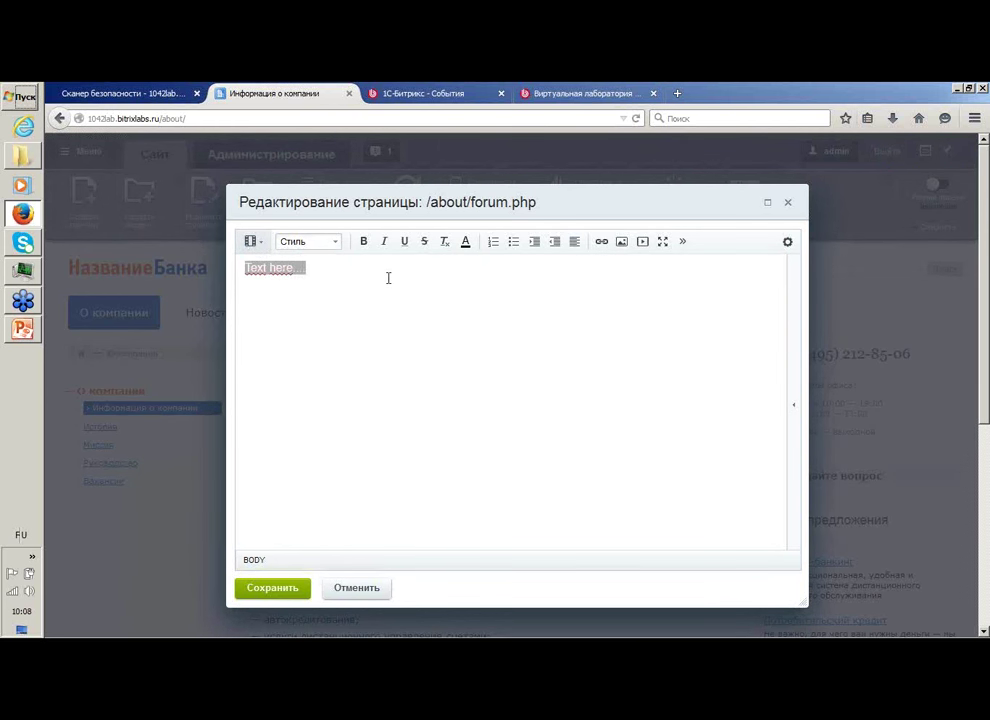
{"action": "left_click", "coordinate": [345, 281]}
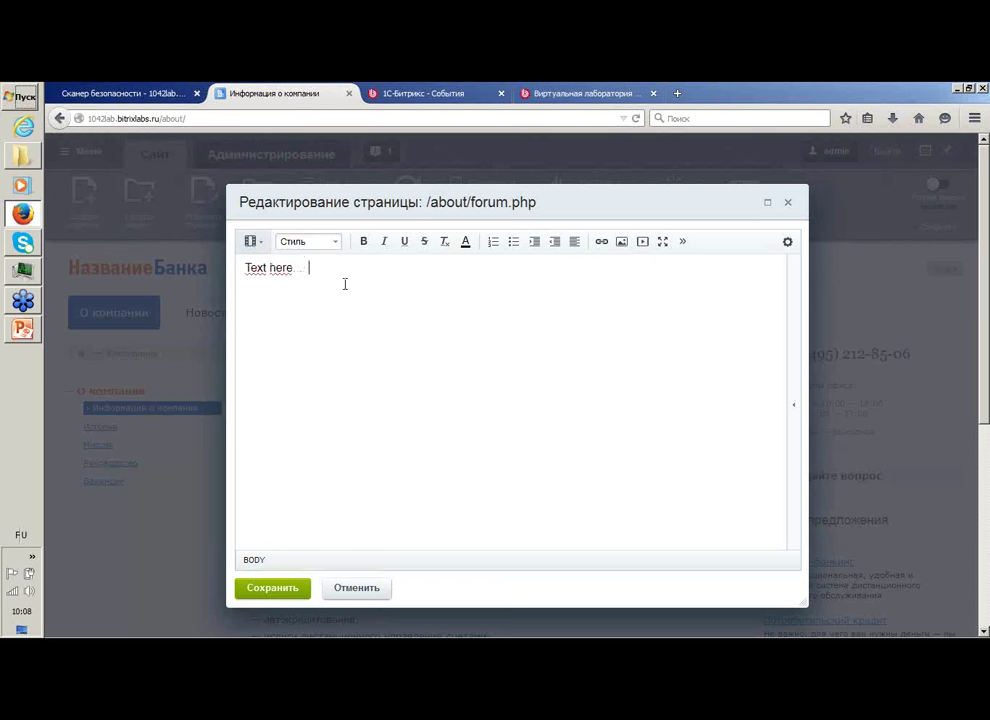
{"action": "key", "text": "ctrl+a"}
{"action": "type", "text": "аываываыав"}
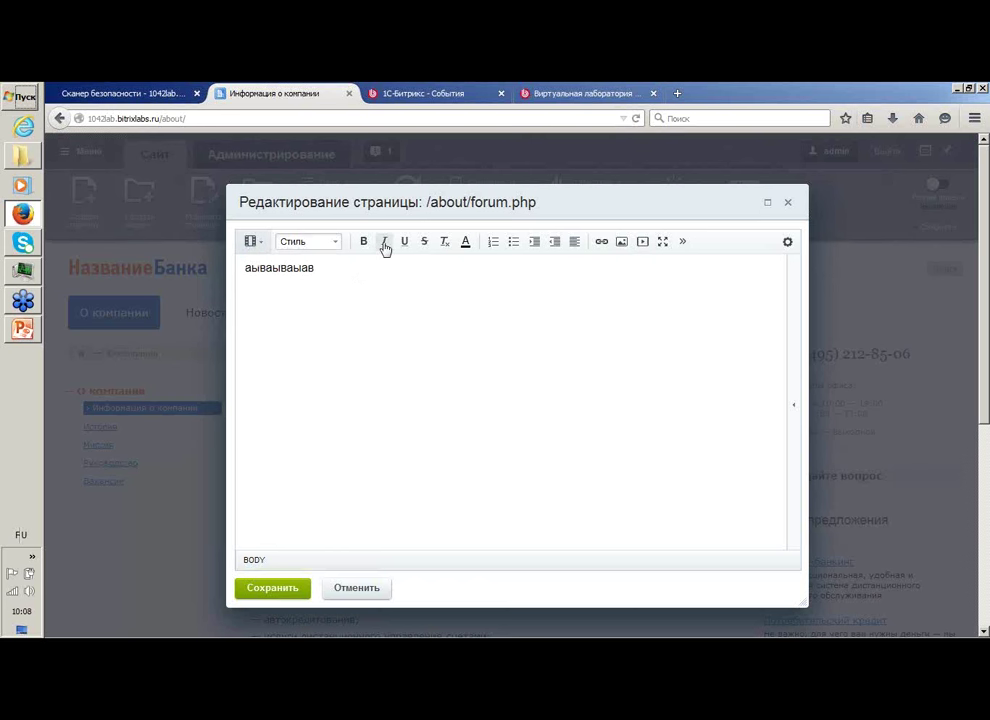
Step: Colour the "ываыав" part of the page text yellow and underline the "ваываыа" part
{"action": "left_click_drag", "start_coordinate": [365, 281], "coordinate": [276, 258]}
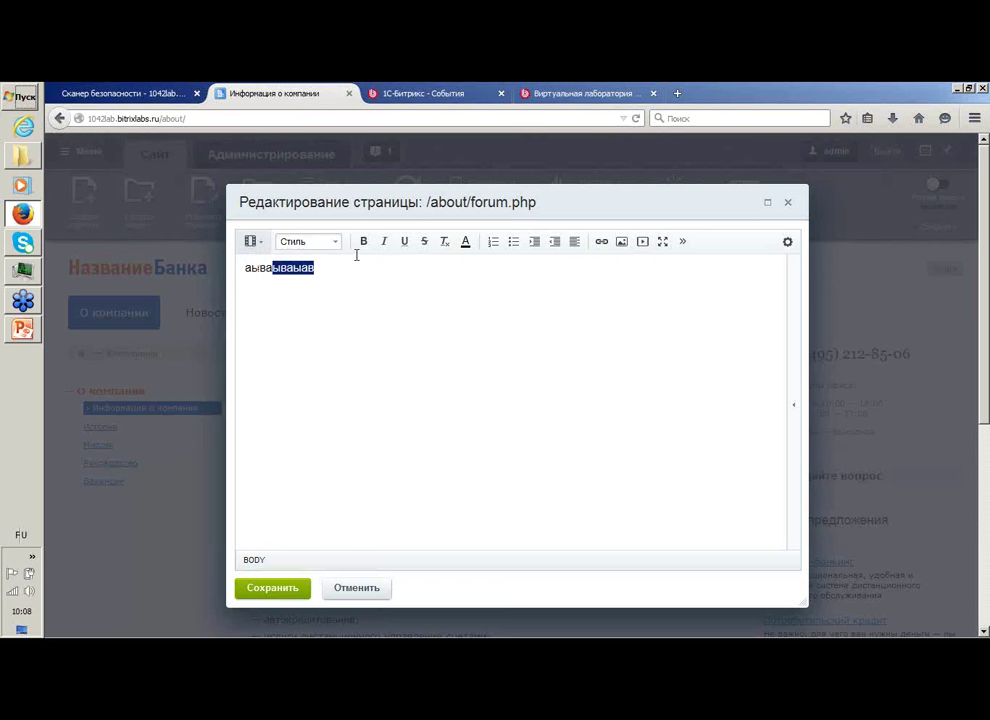
{"action": "left_click", "coordinate": [466, 244]}
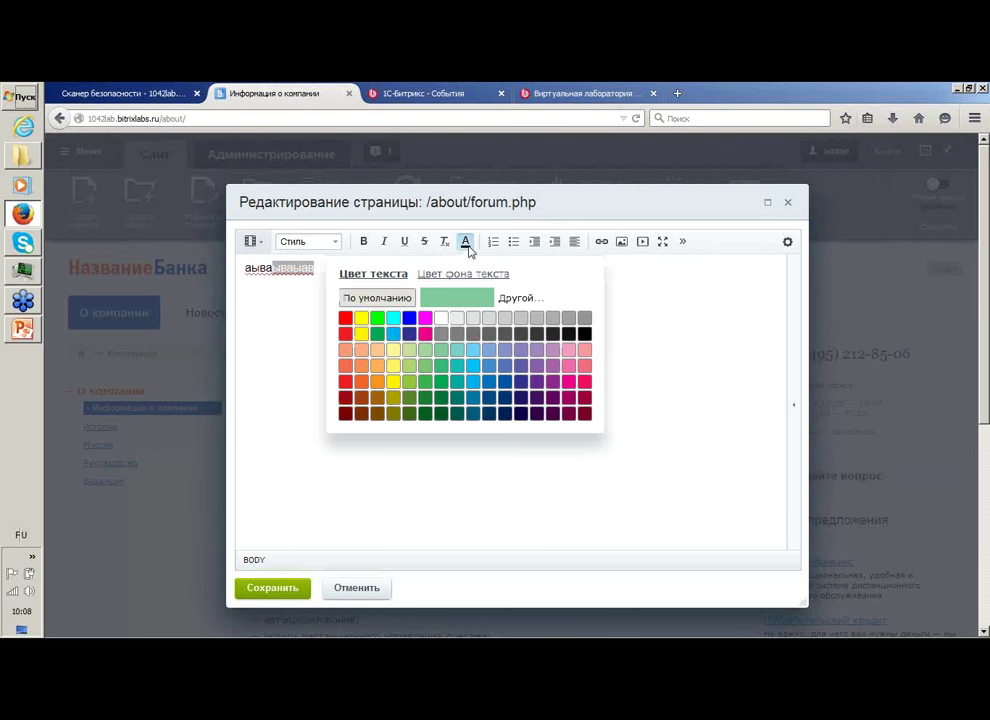
{"action": "left_click", "coordinate": [361, 334]}
{"action": "left_click_drag", "start_coordinate": [263, 272], "coordinate": [309, 270]}
{"action": "left_click", "coordinate": [405, 246]}
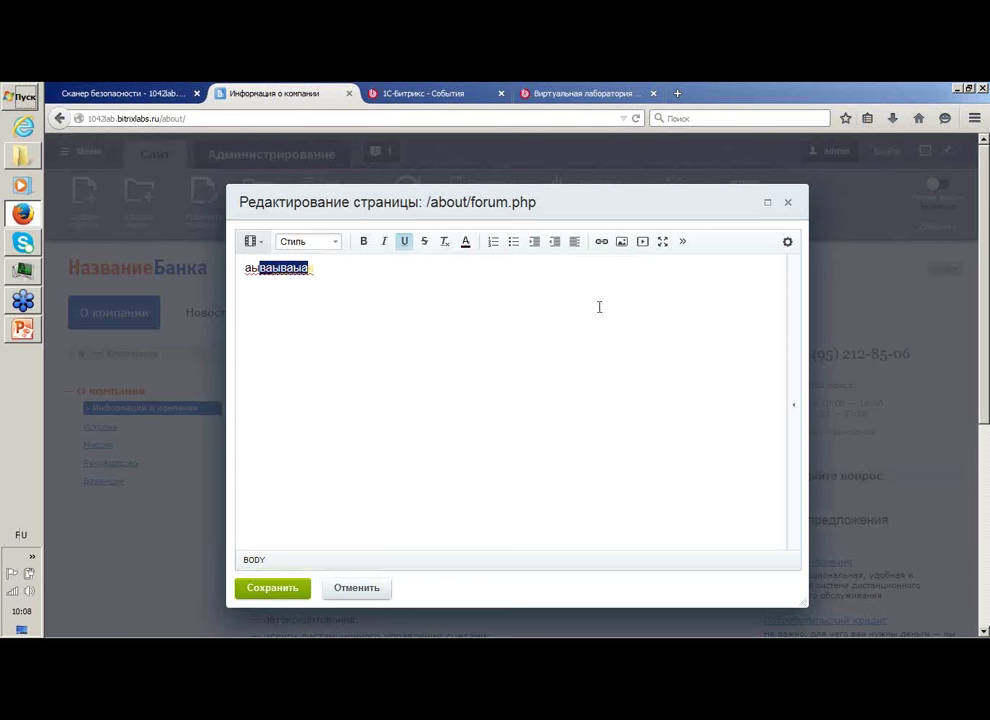
Step: Examine the editor's additional formatting tools and the page's HTML code in split mode, and return to visual mode
{"action": "left_click", "coordinate": [371, 292]}
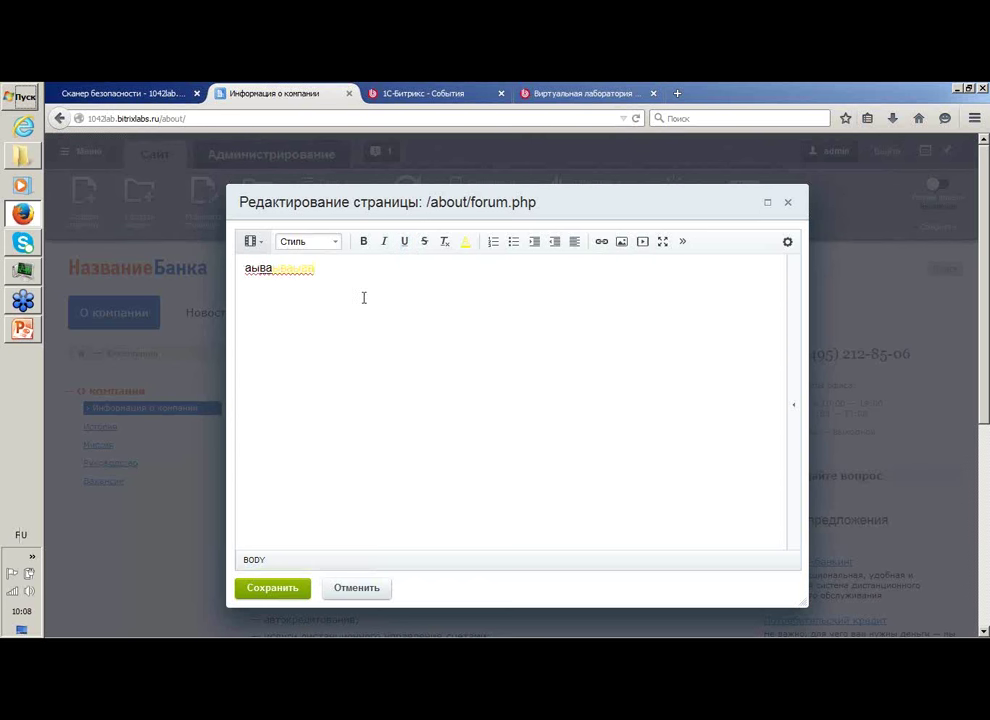
{"action": "key", "text": "ctrl+a"}
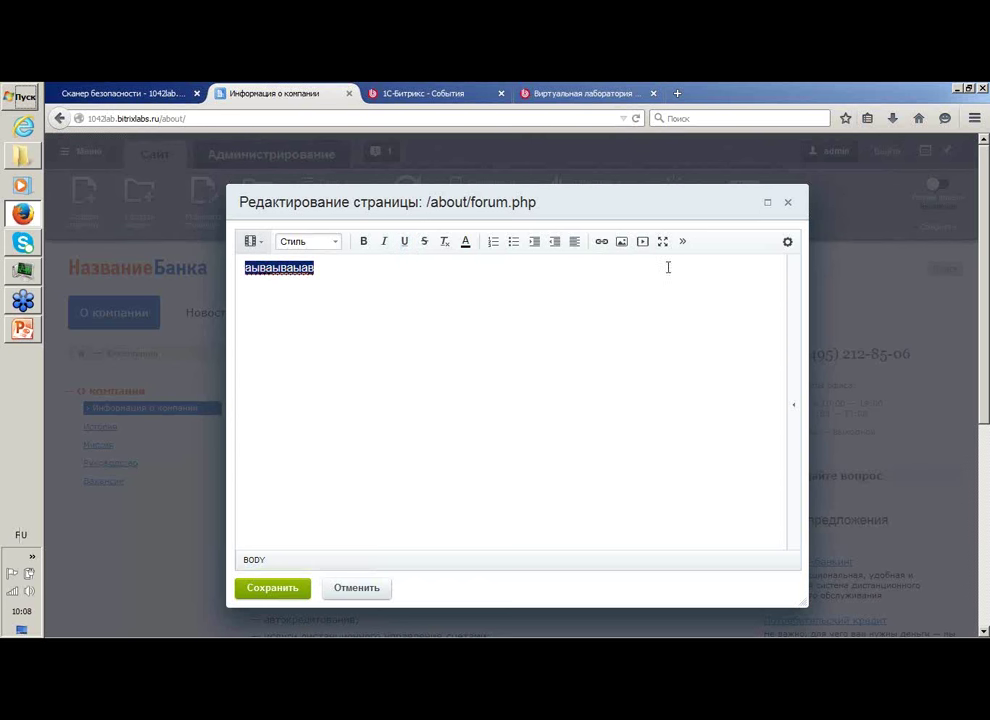
{"action": "left_click", "coordinate": [683, 243]}
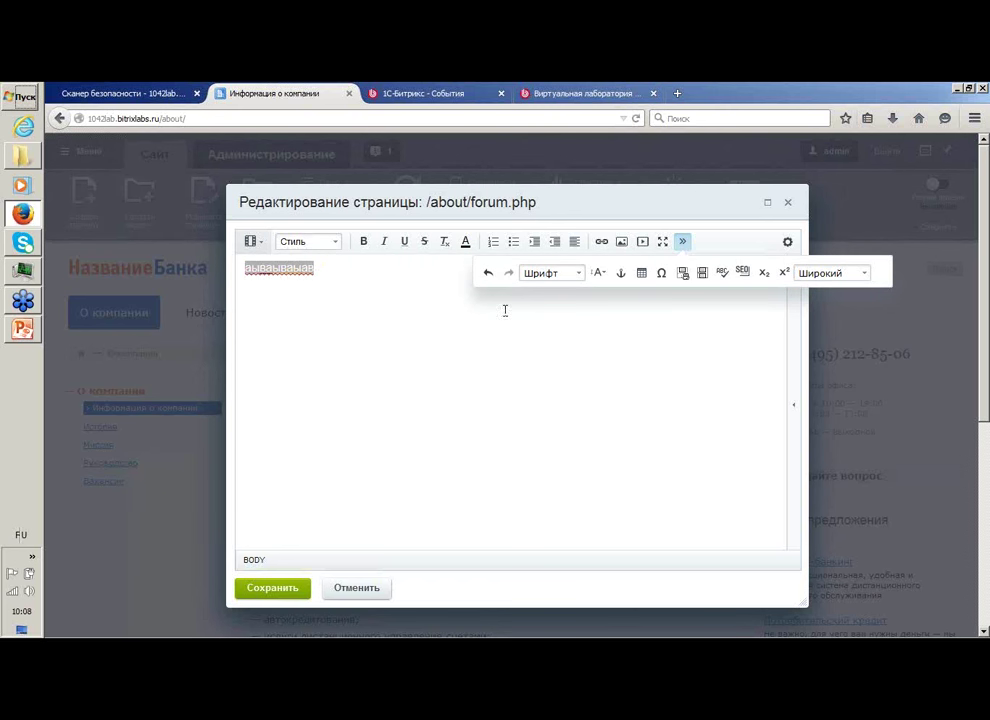
{"action": "left_click", "coordinate": [252, 246]}
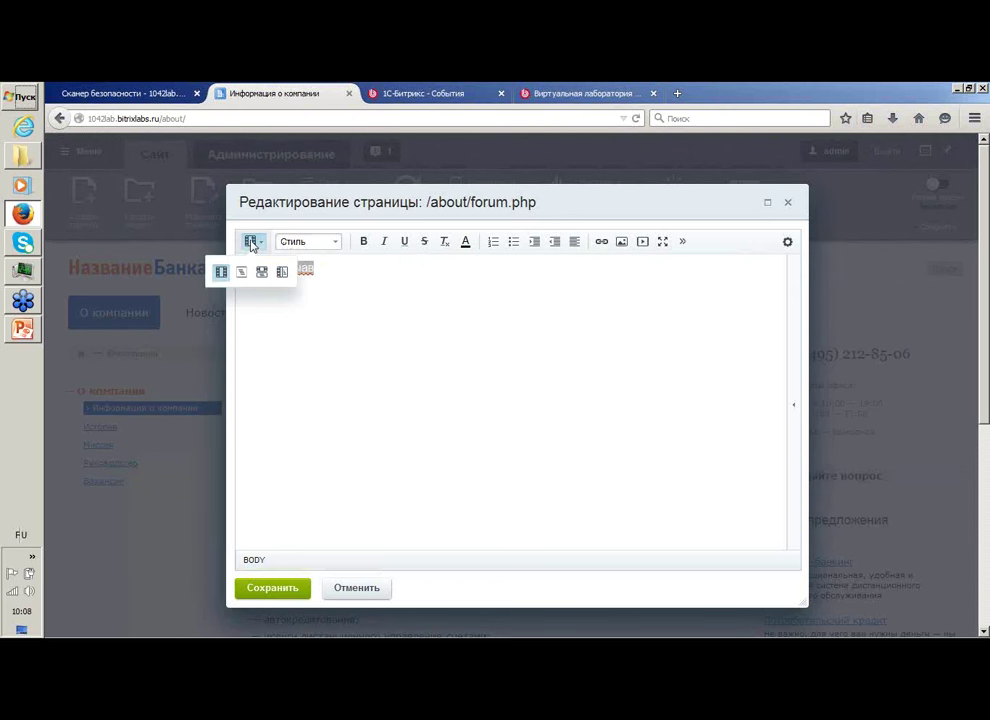
{"action": "left_click", "coordinate": [262, 274]}
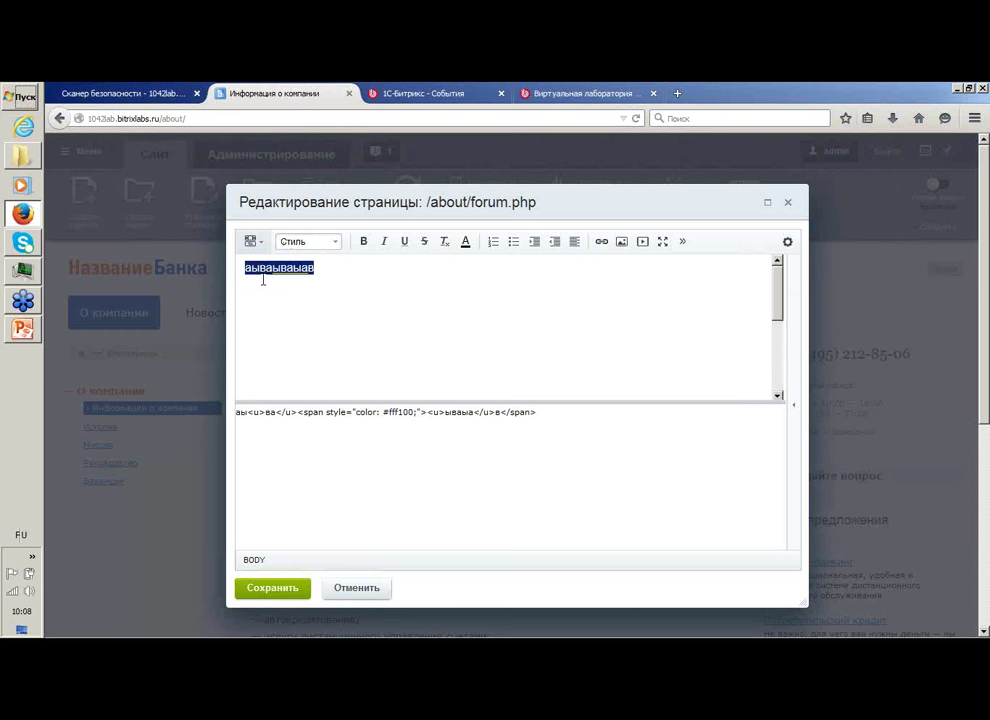
{"action": "left_click", "coordinate": [331, 342]}
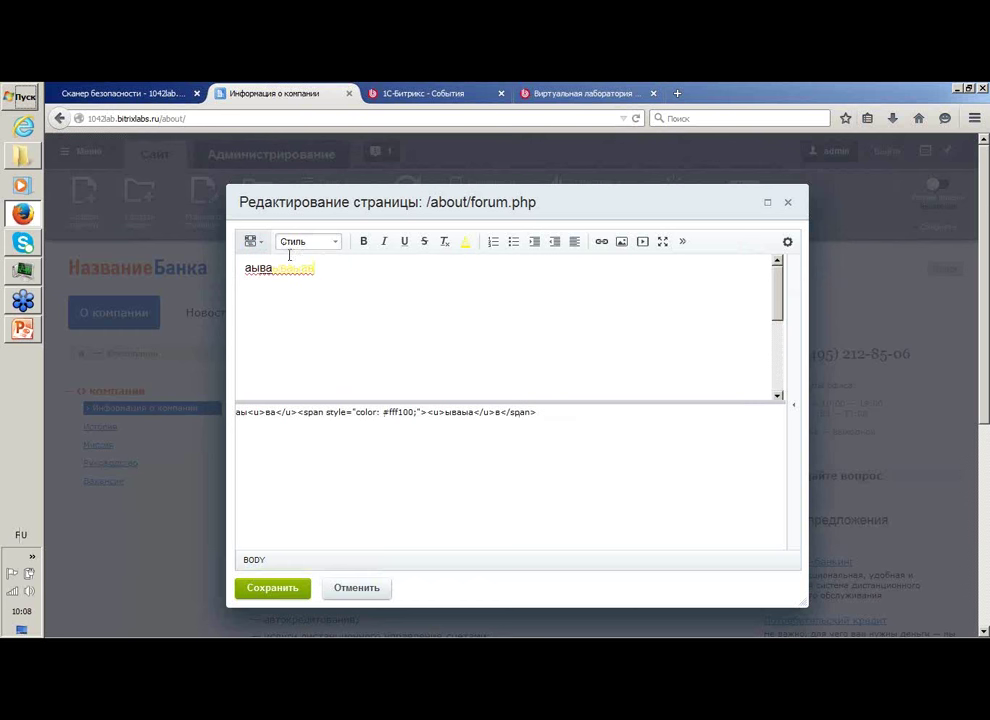
{"action": "left_click", "coordinate": [254, 244]}
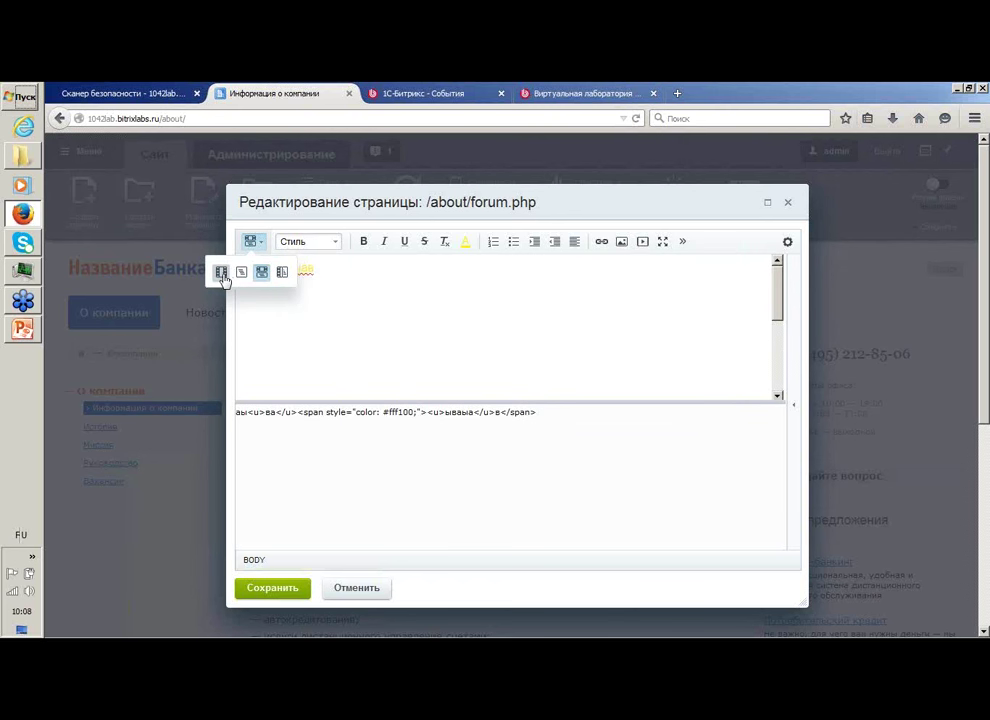
{"action": "left_click", "coordinate": [221, 273]}
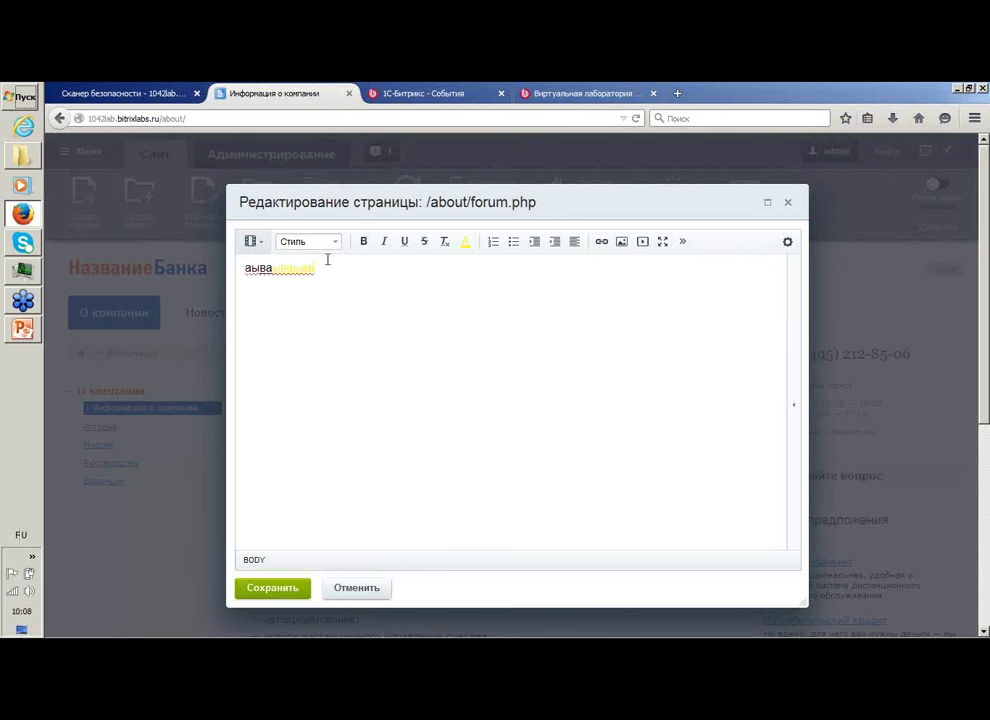
Step: Insert the component "Форум. Комплексный компонент" from Общение > Форум below the page text and save the page
{"action": "left_click", "coordinate": [796, 408]}
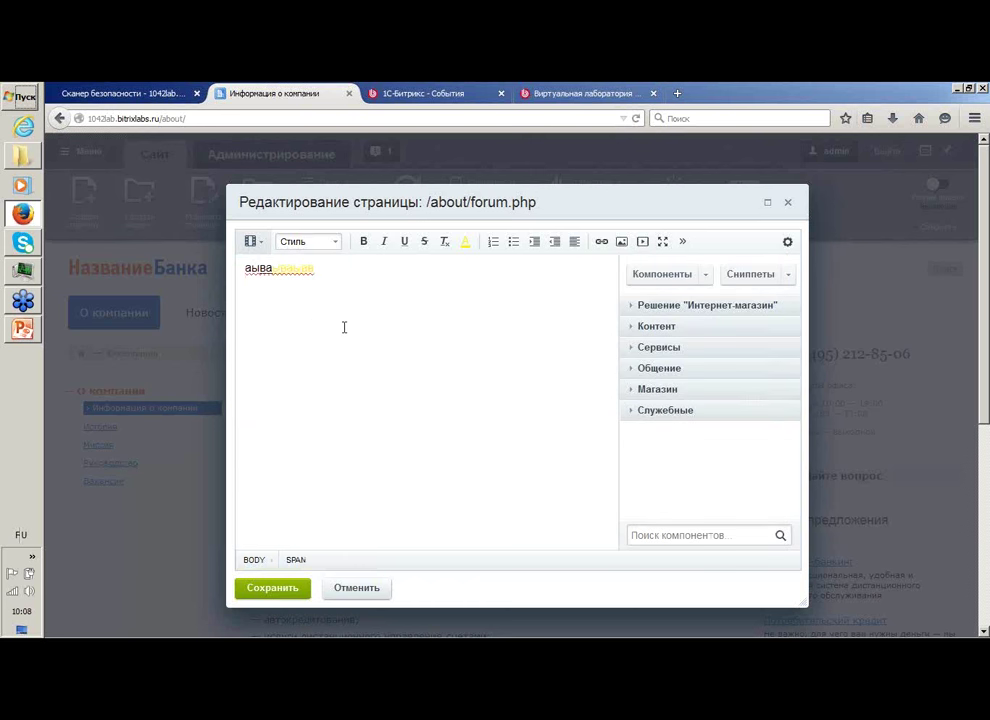
{"action": "left_click", "coordinate": [634, 370]}
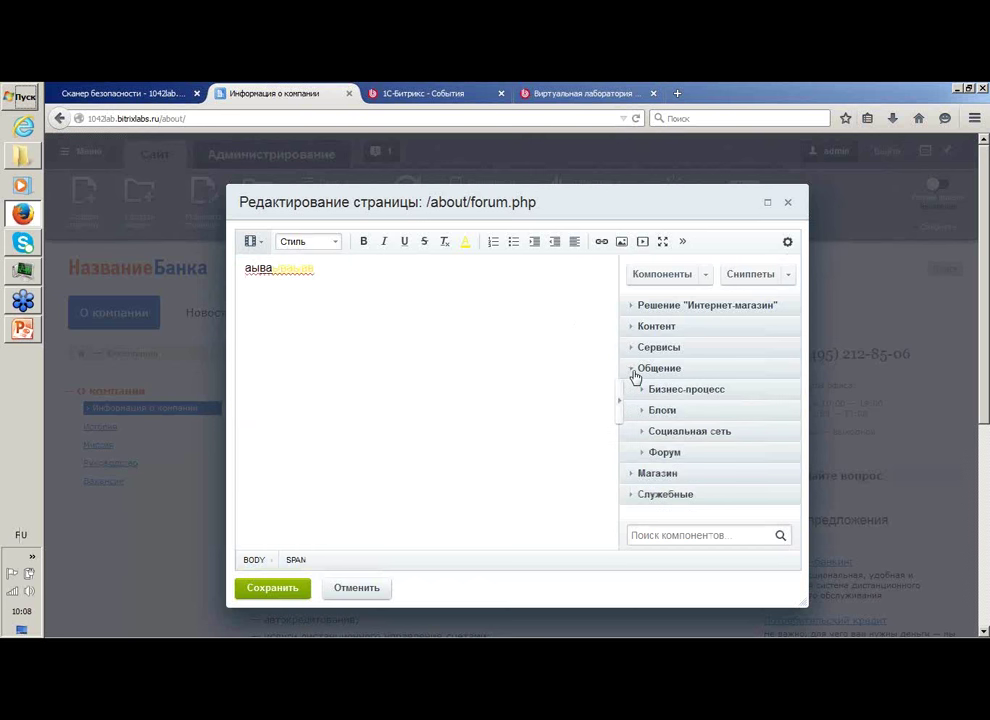
{"action": "left_click", "coordinate": [644, 453]}
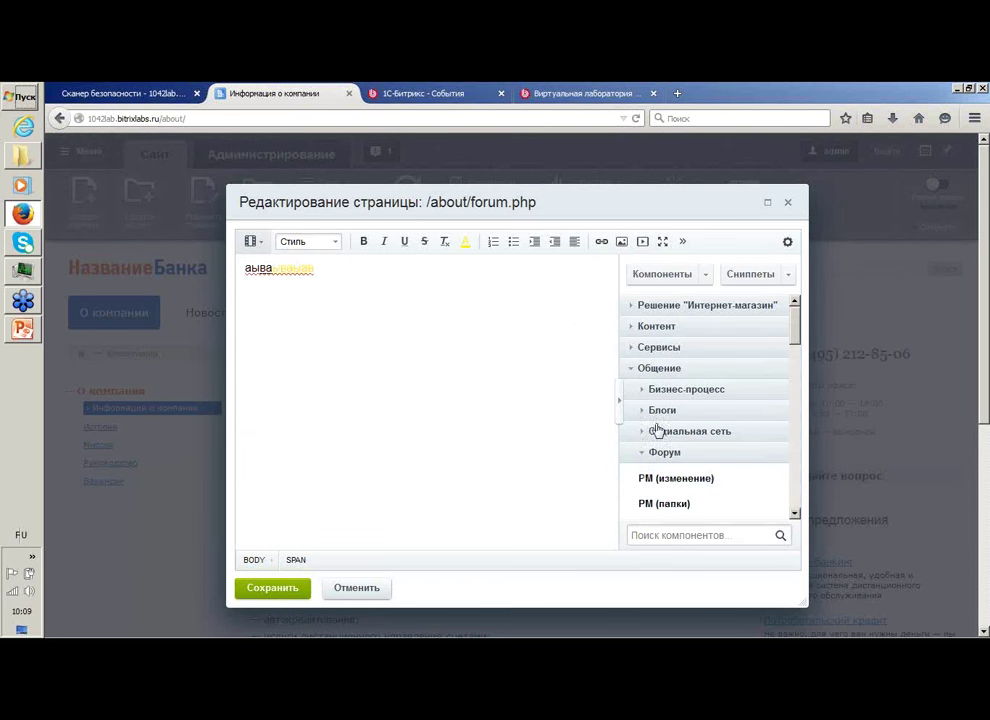
{"action": "scroll", "coordinate": [727, 397], "scroll_direction": "down", "scroll_amount": 4}
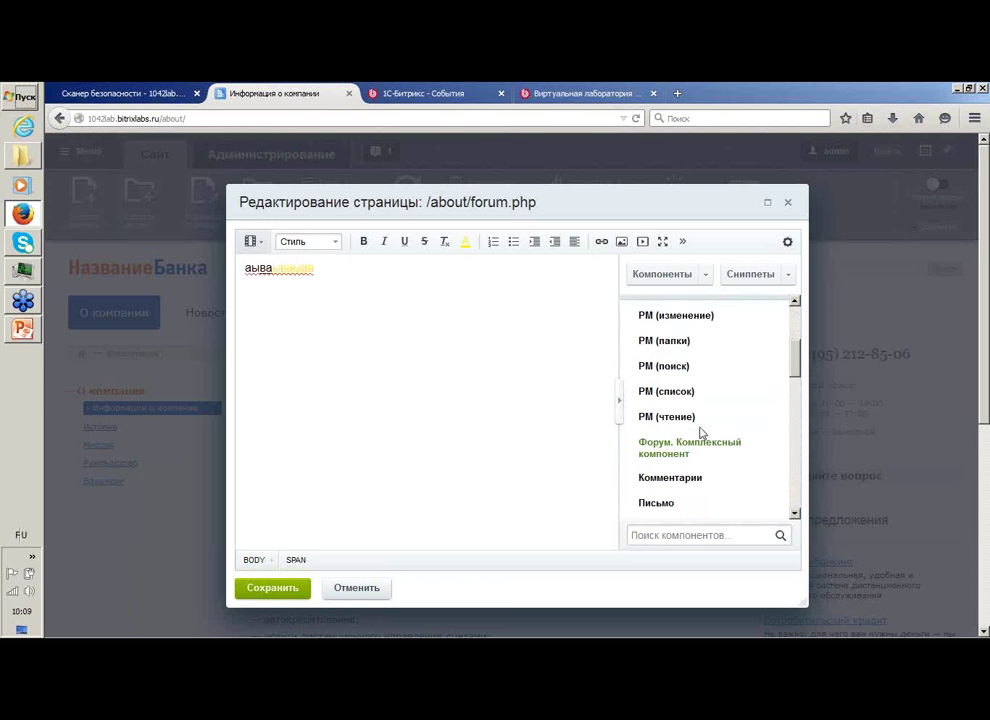
{"action": "left_click_drag", "start_coordinate": [692, 443], "coordinate": [297, 320]}
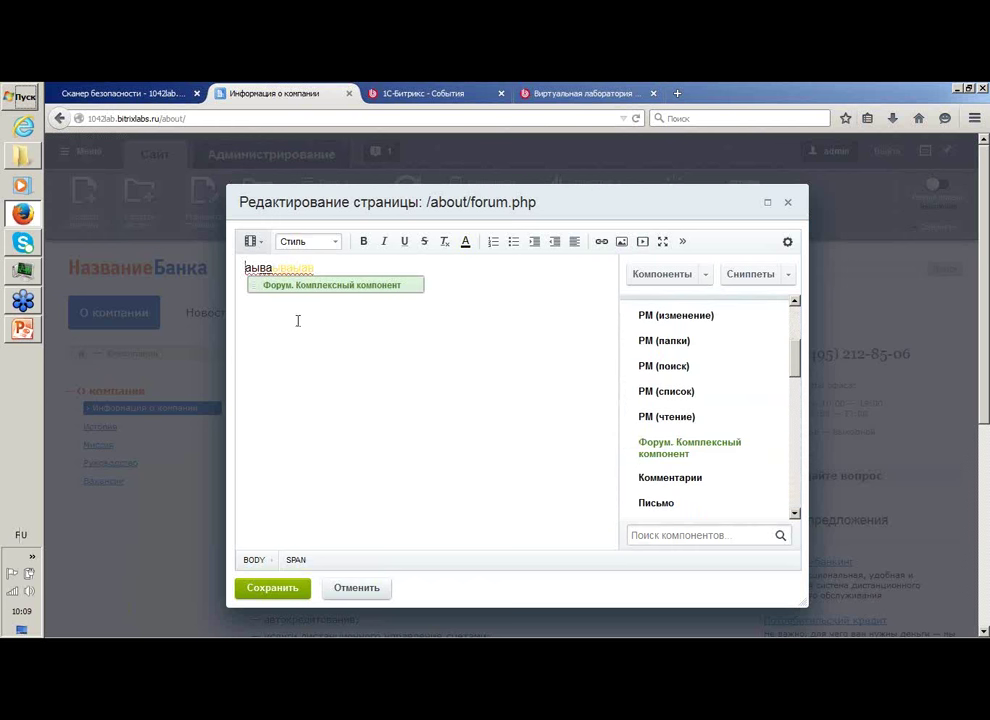
{"action": "left_click", "coordinate": [273, 586]}
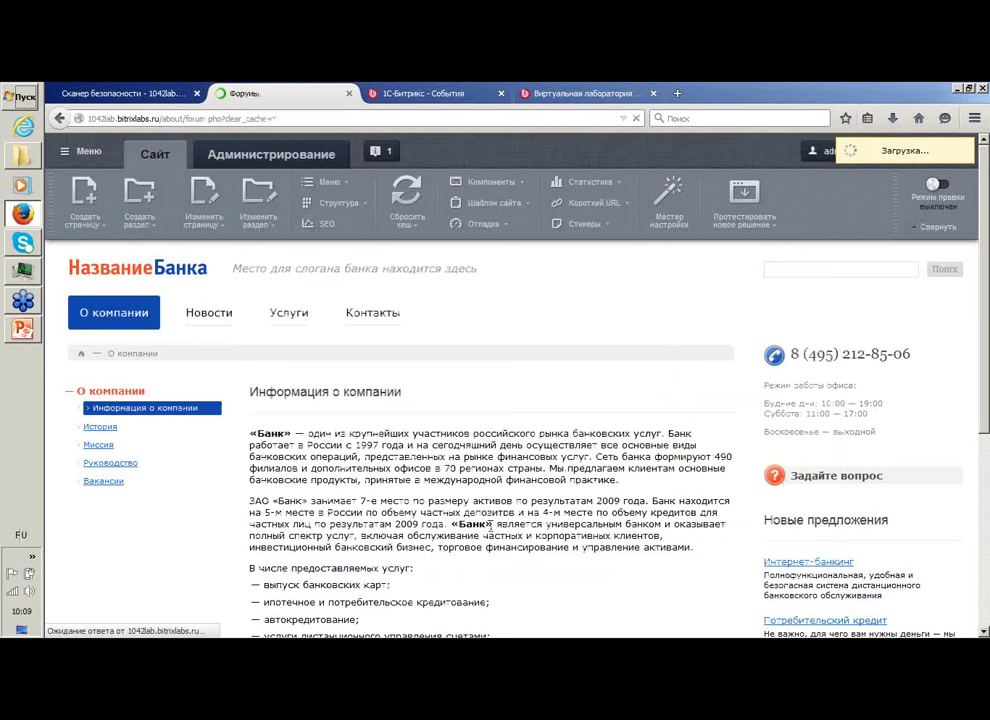
{"action": "scroll", "coordinate": [504, 408], "scroll_direction": "down", "scroll_amount": 2}
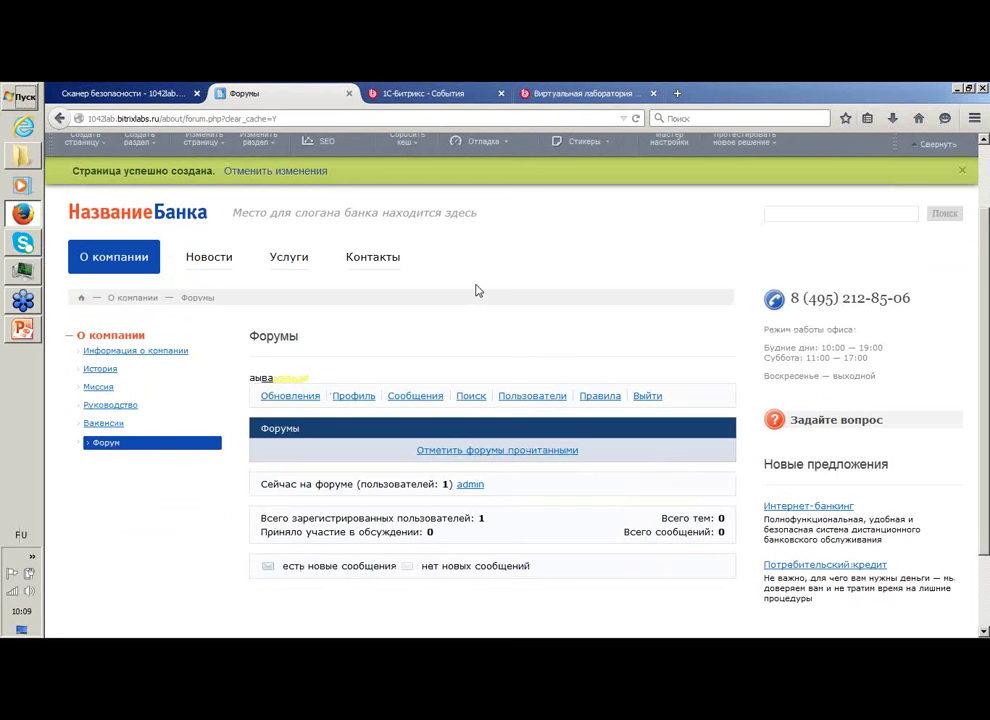
{"action": "scroll", "coordinate": [254, 270], "scroll_direction": "down", "scroll_amount": 2}
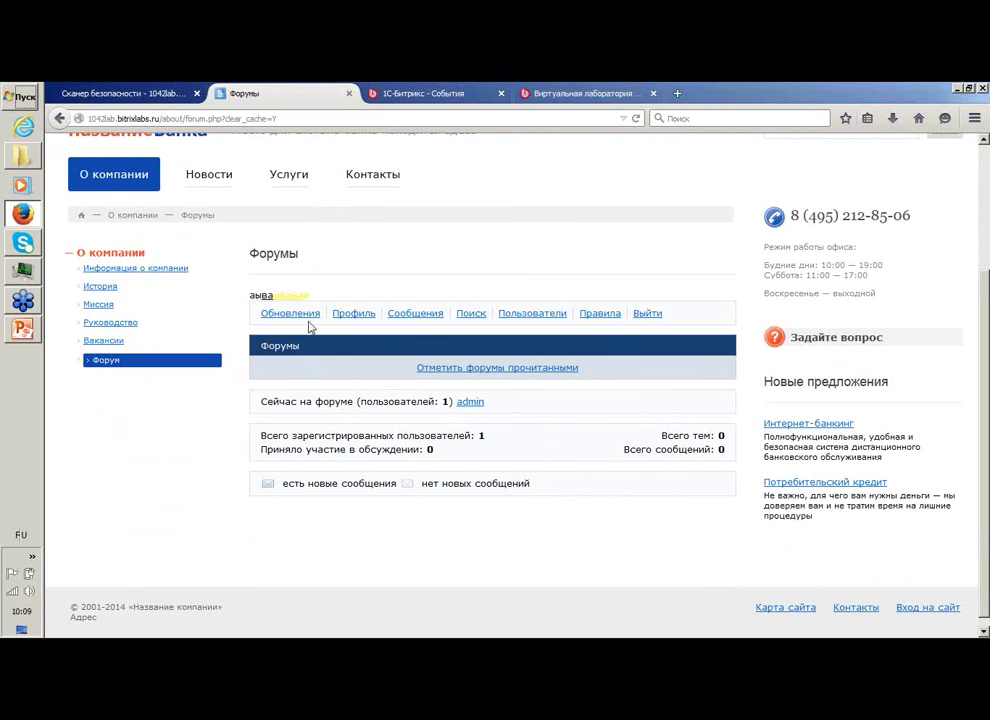
{"action": "scroll", "coordinate": [752, 470], "scroll_direction": "down", "scroll_amount": 1}
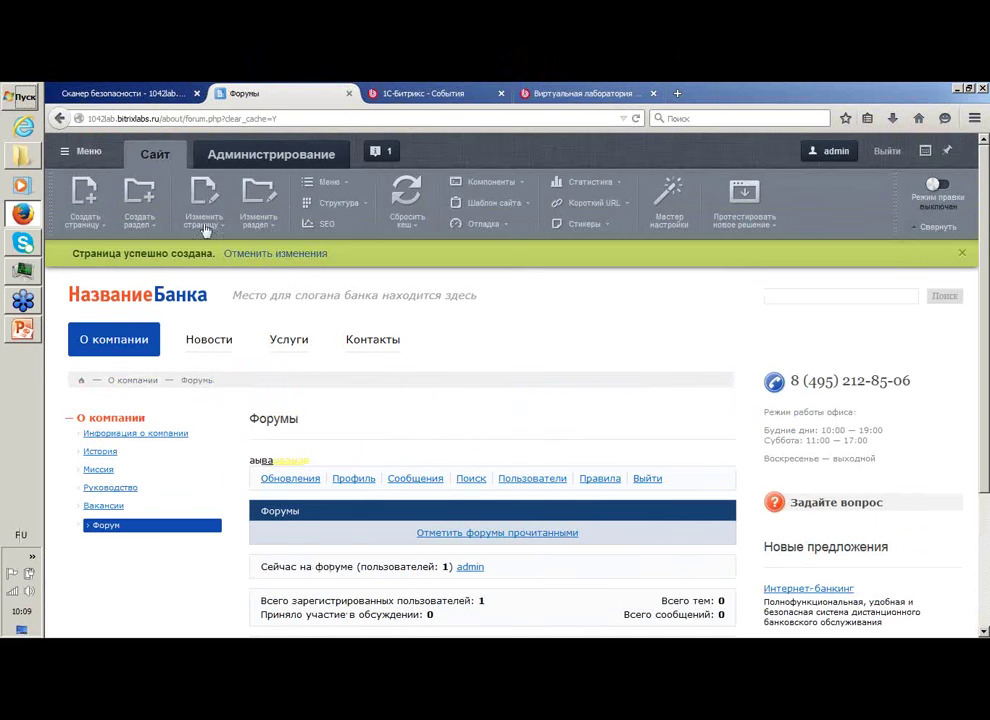
Step: Delete the placeholder text above the forum component on the Форум page and save the page
{"action": "left_click_drag", "start_coordinate": [309, 461], "coordinate": [296, 463]}
{"action": "left_click", "coordinate": [212, 200]}
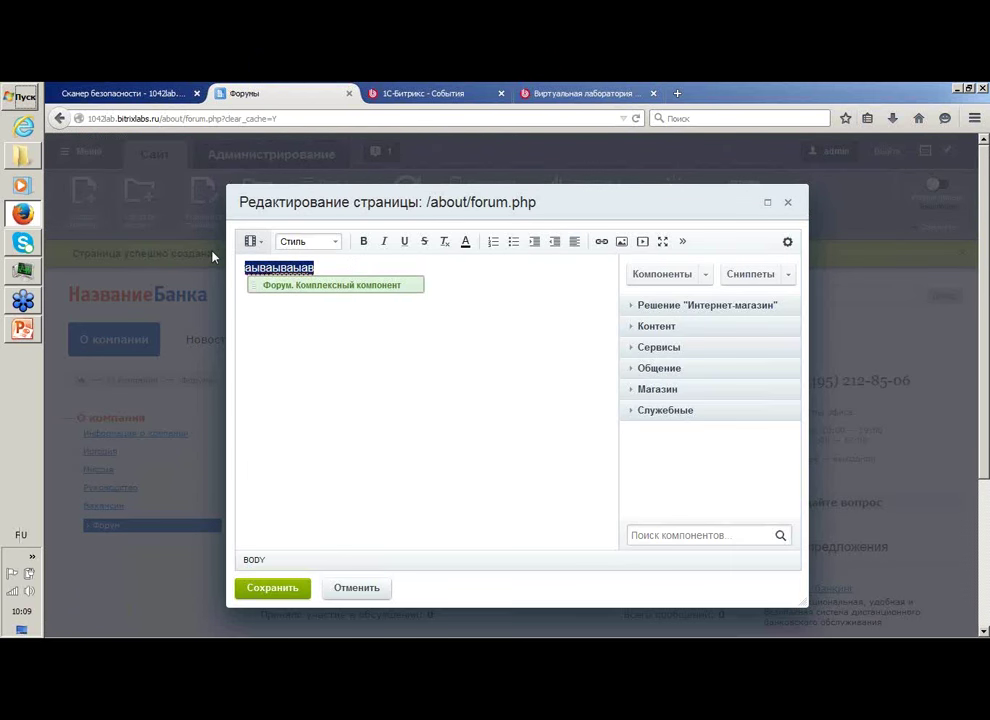
{"action": "key", "text": "BackSpace"}
{"action": "key", "text": "BackSpace"}
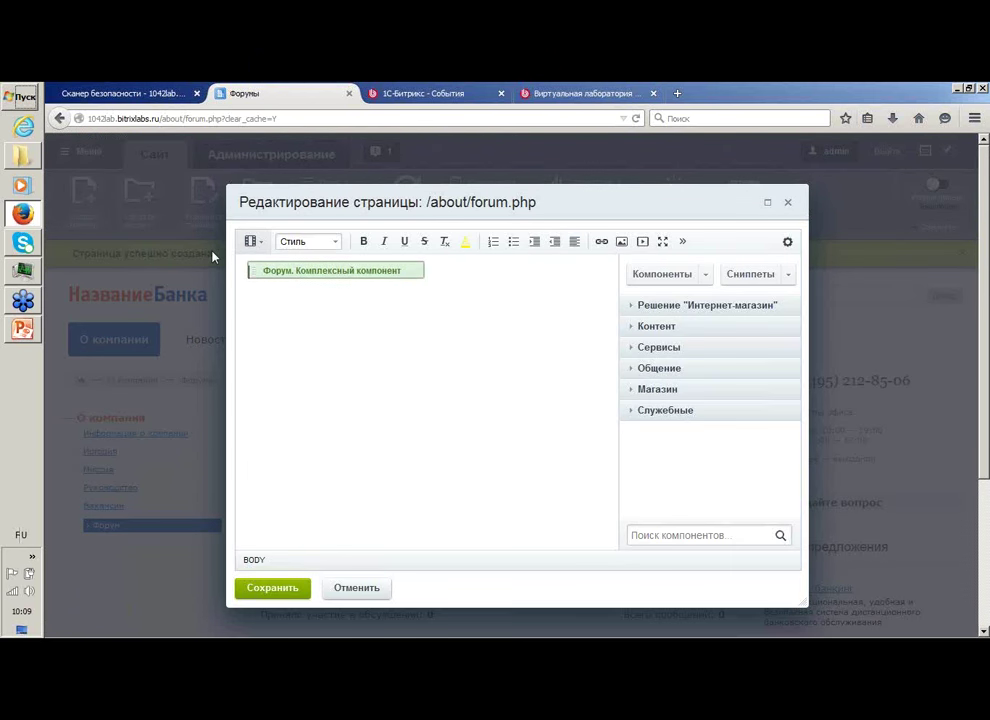
{"action": "left_click", "coordinate": [273, 590]}
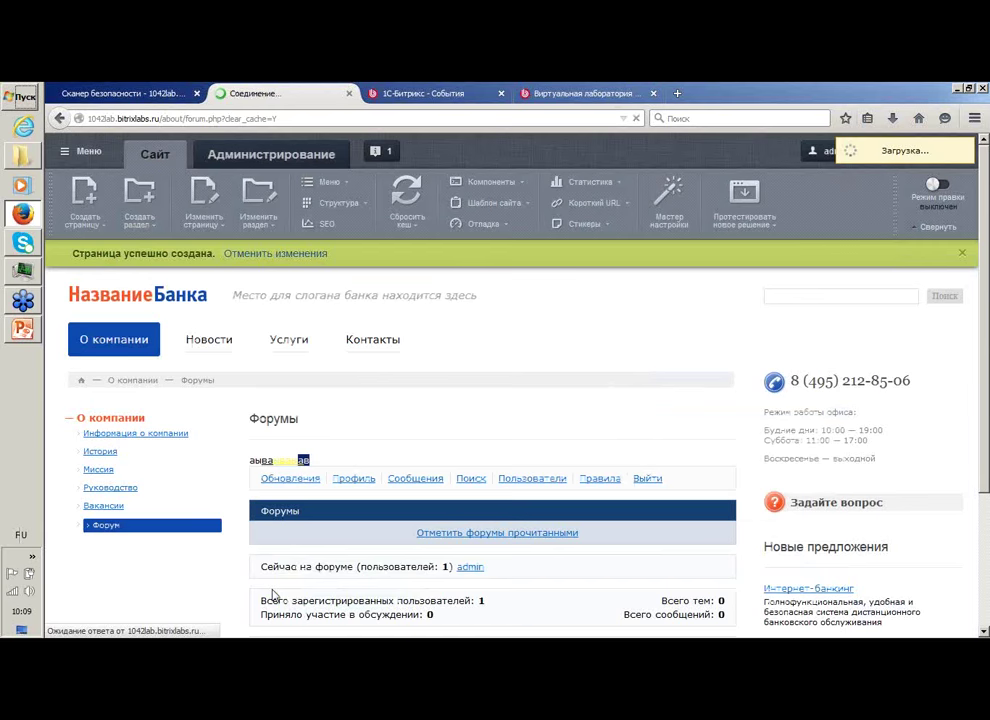
{"action": "scroll", "coordinate": [252, 214], "scroll_direction": "down", "scroll_amount": 3}
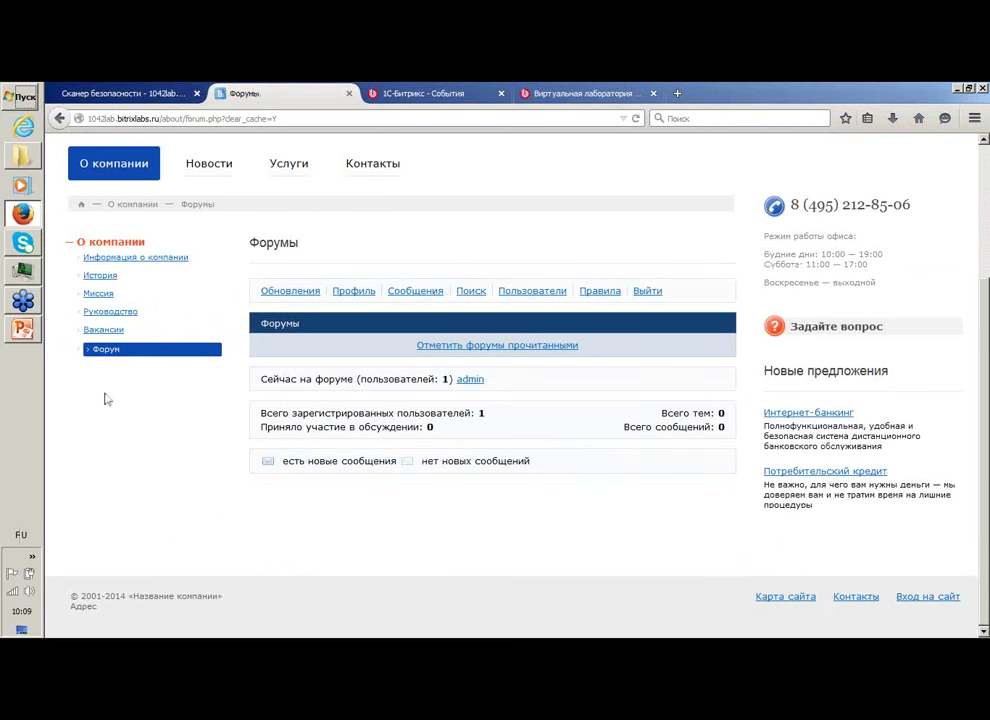
Step: View the Руководство page and return to the Форум page through the section's side menu to compare them
{"action": "left_click", "coordinate": [104, 314]}
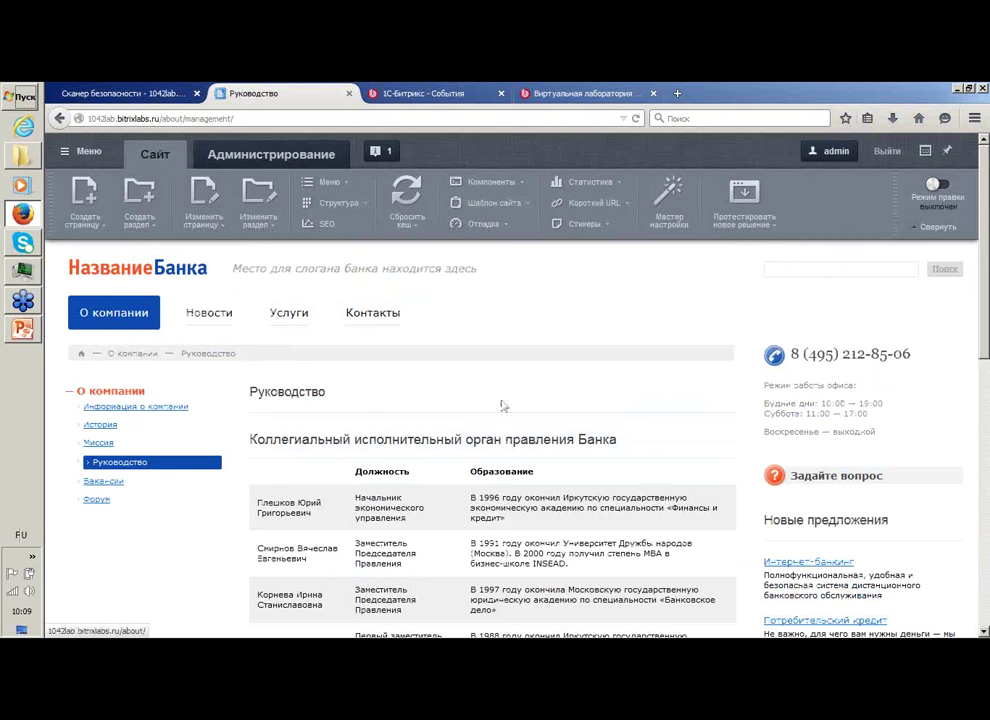
{"action": "scroll", "coordinate": [591, 421], "scroll_direction": "down", "scroll_amount": 3}
{"action": "left_click", "coordinate": [97, 337]}
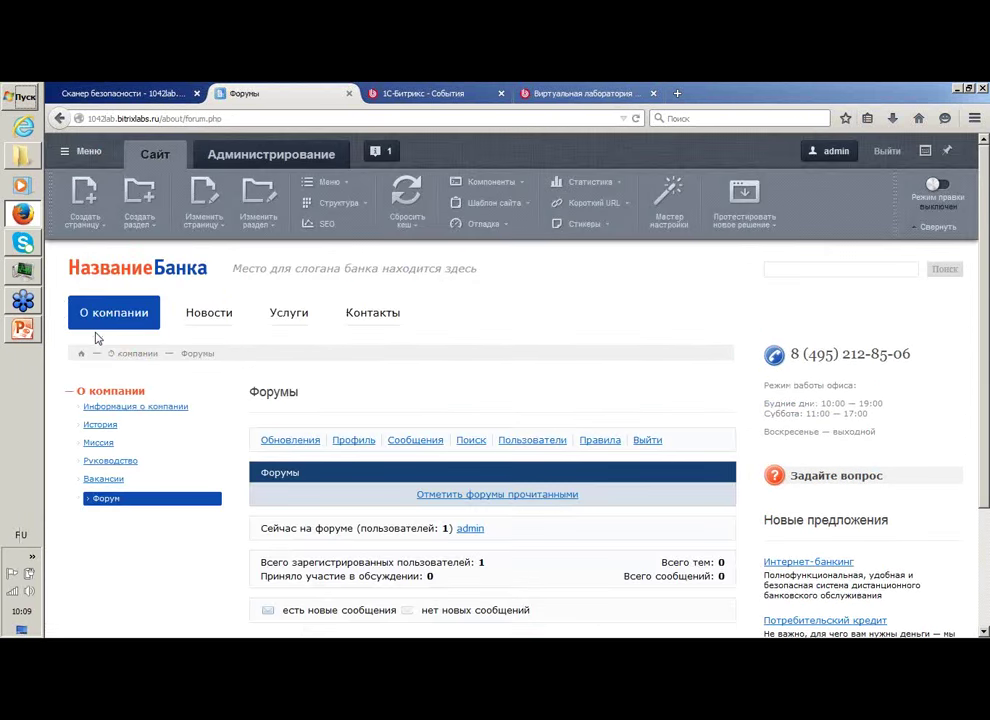
{"action": "scroll", "coordinate": [577, 347], "scroll_direction": "down", "scroll_amount": 3}
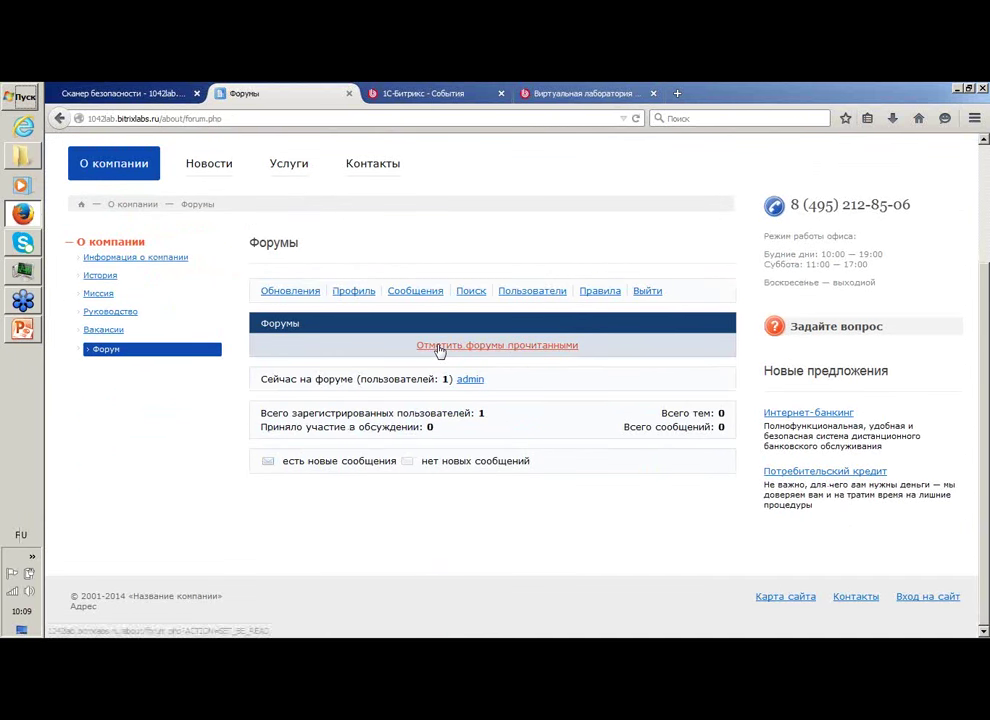
{"action": "scroll", "coordinate": [564, 404], "scroll_direction": "up", "scroll_amount": 3}
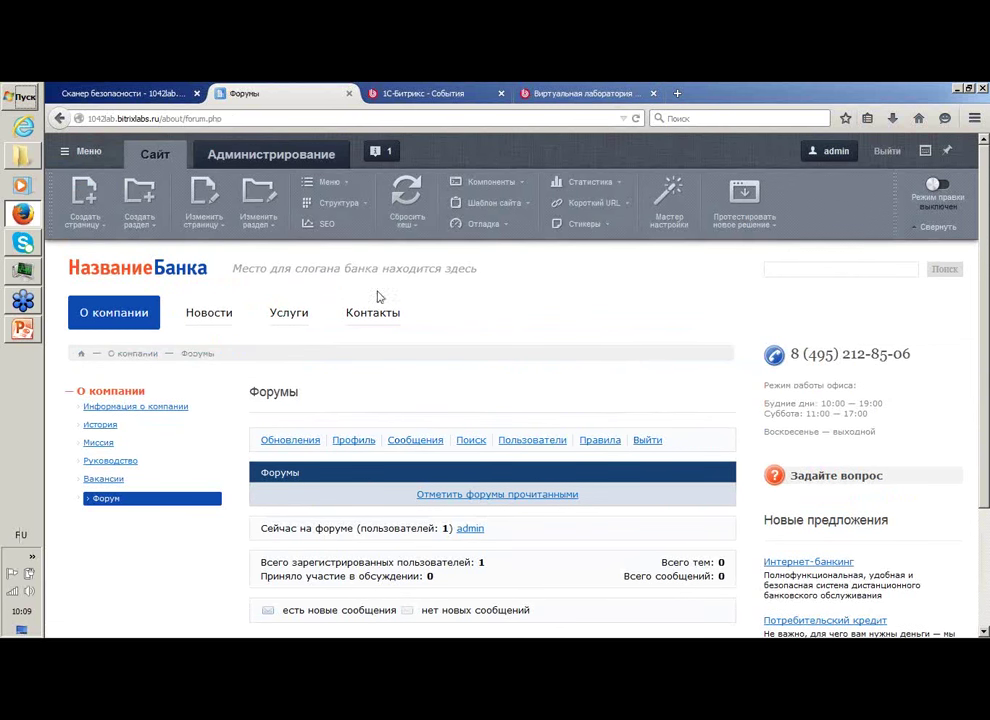
Step: Reopen the forum page for editing to look at the inserted component and the editor's settings, and close it without saving
{"action": "left_click", "coordinate": [205, 205]}
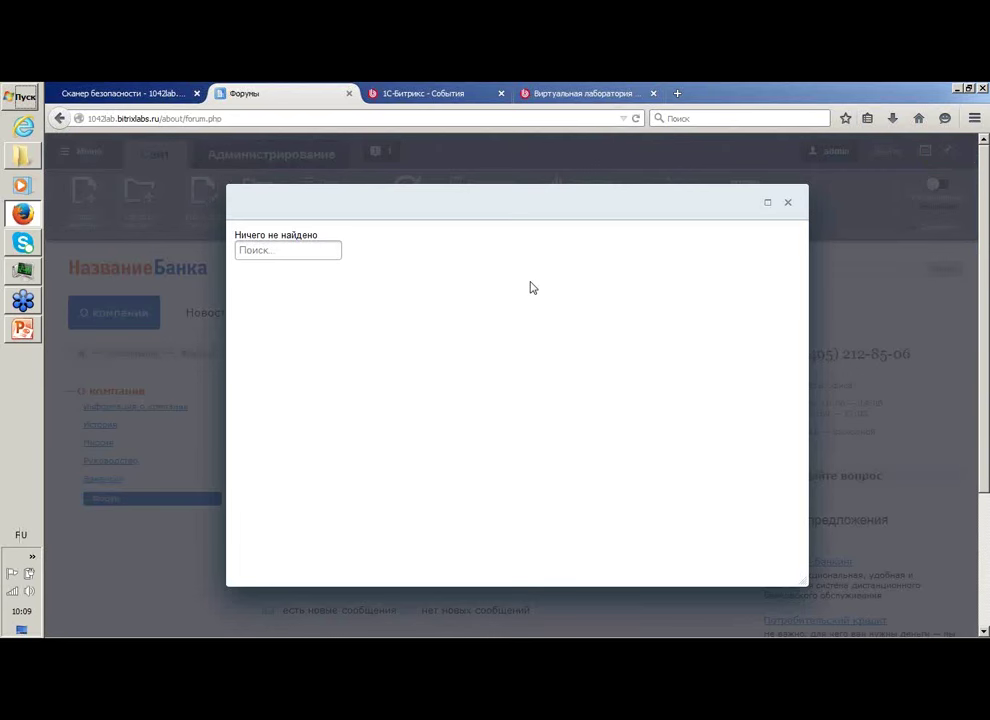
{"action": "scroll", "coordinate": [520, 315], "scroll_direction": "down", "scroll_amount": 2}
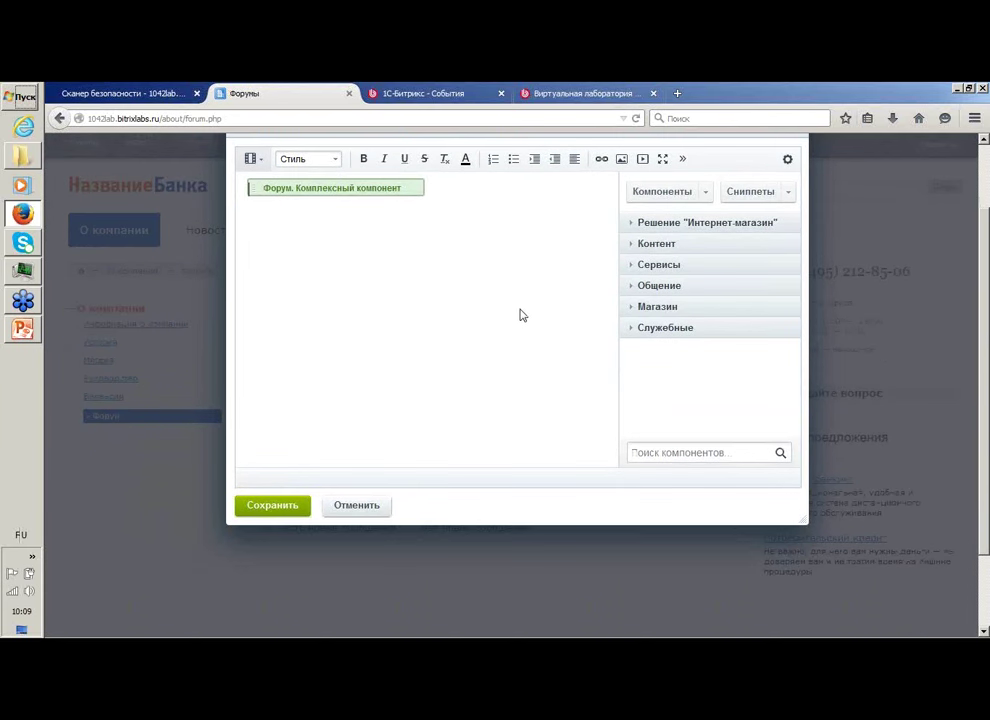
{"action": "scroll", "coordinate": [565, 372], "scroll_direction": "up", "scroll_amount": 2}
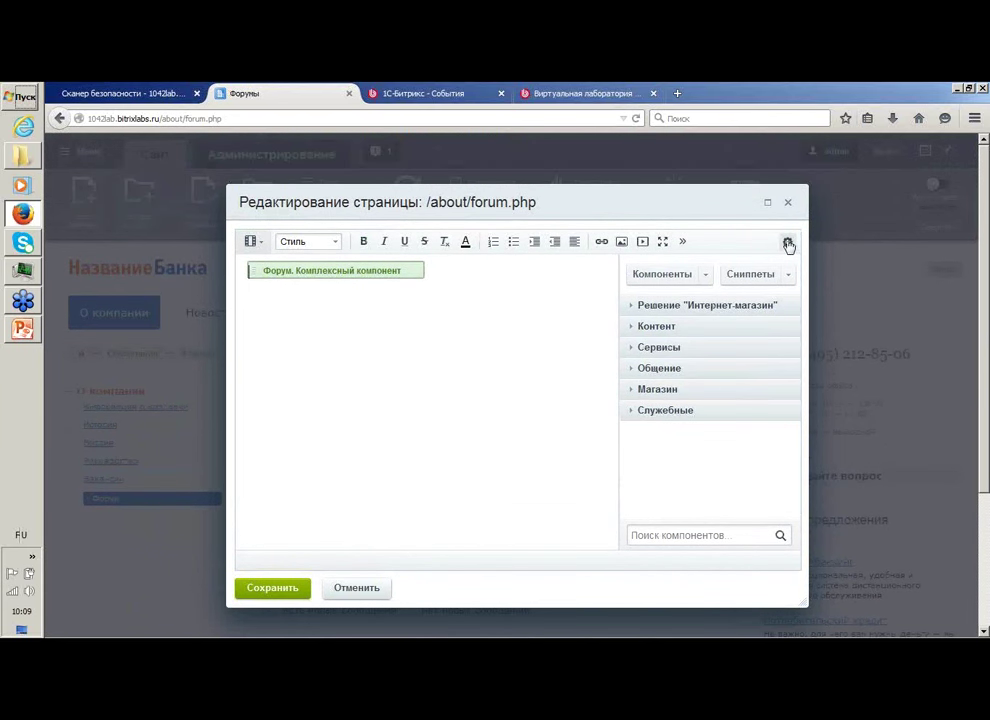
{"action": "left_click", "coordinate": [788, 243]}
{"action": "left_click", "coordinate": [555, 296]}
{"action": "left_click", "coordinate": [788, 202]}
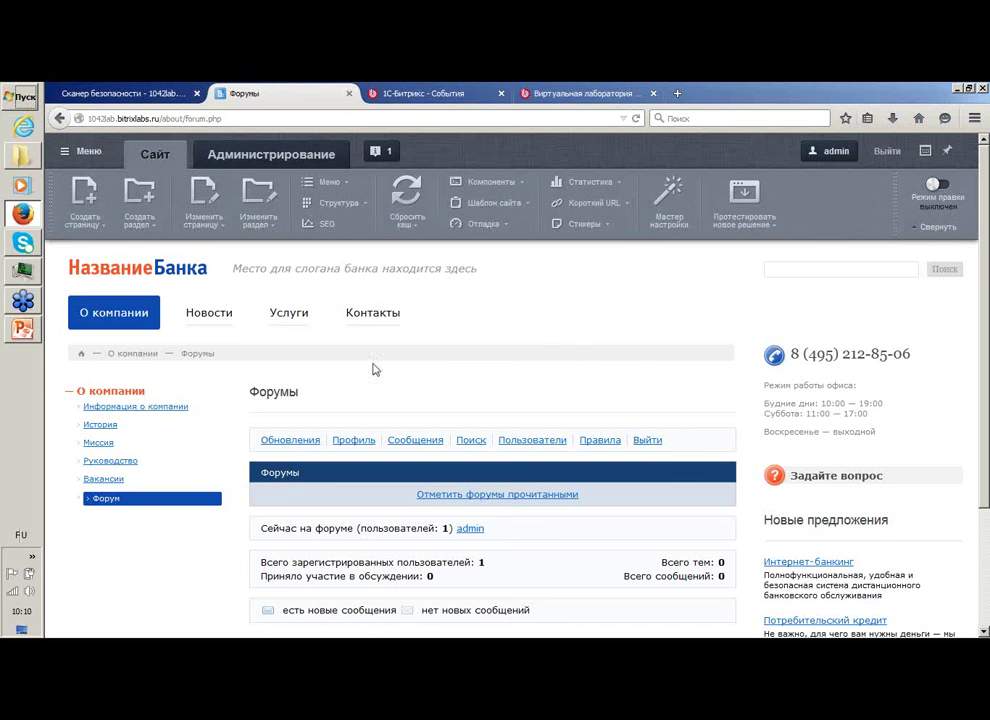
Step: Turn on edit mode on the home page, replace the bank's phone number in the /include/phone.php area and save it
{"action": "left_click", "coordinate": [163, 277]}
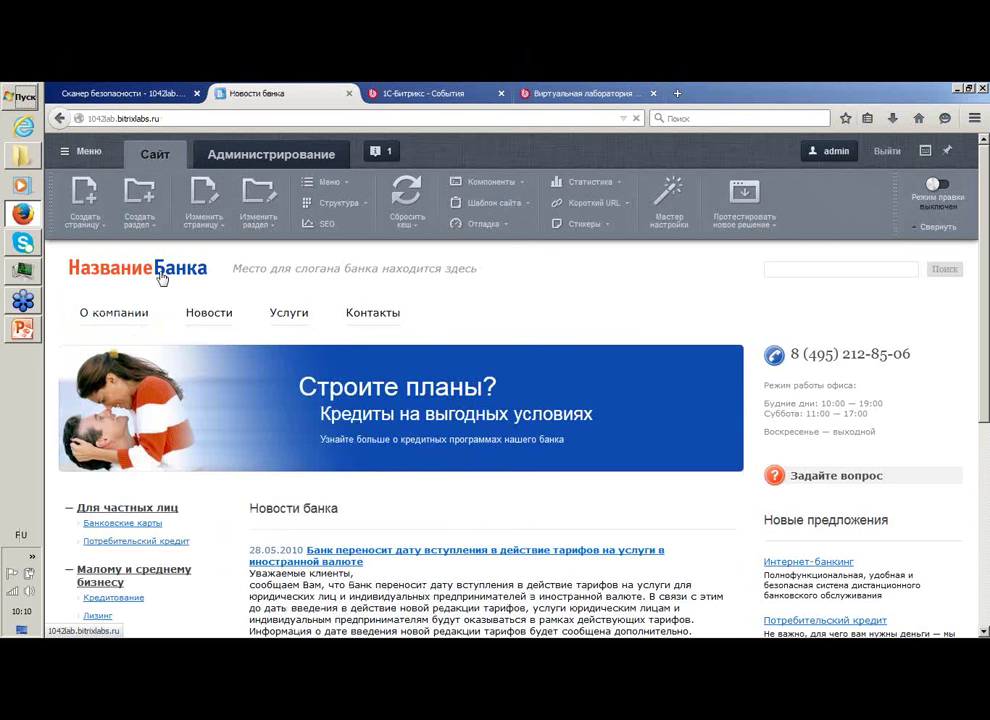
{"action": "left_click", "coordinate": [938, 190]}
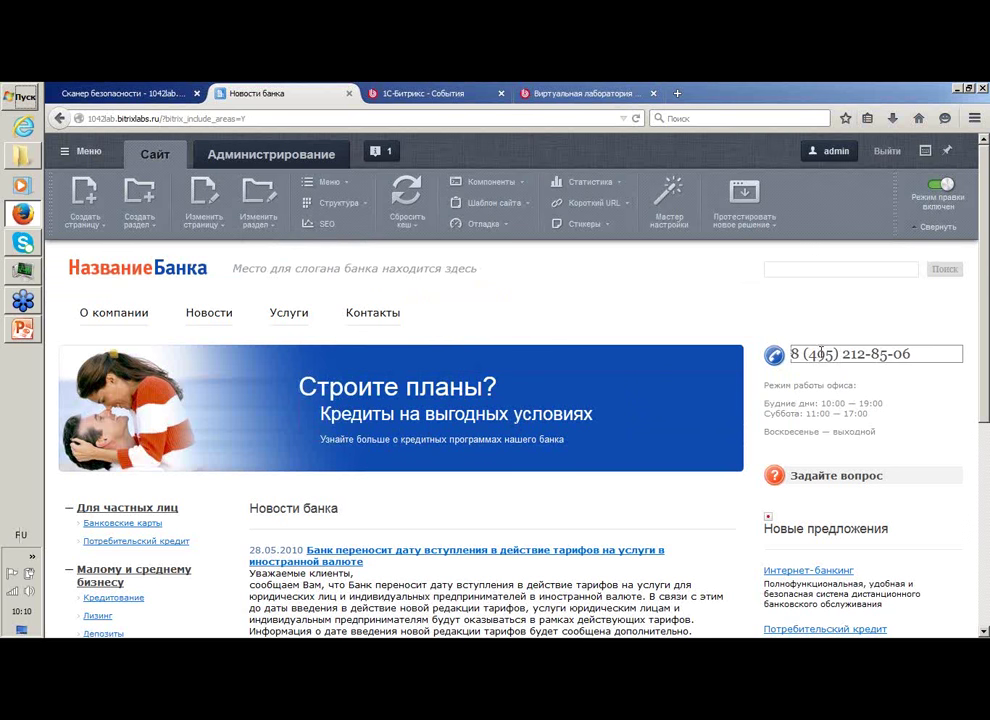
{"action": "mouse_move", "coordinate": [840, 355]}
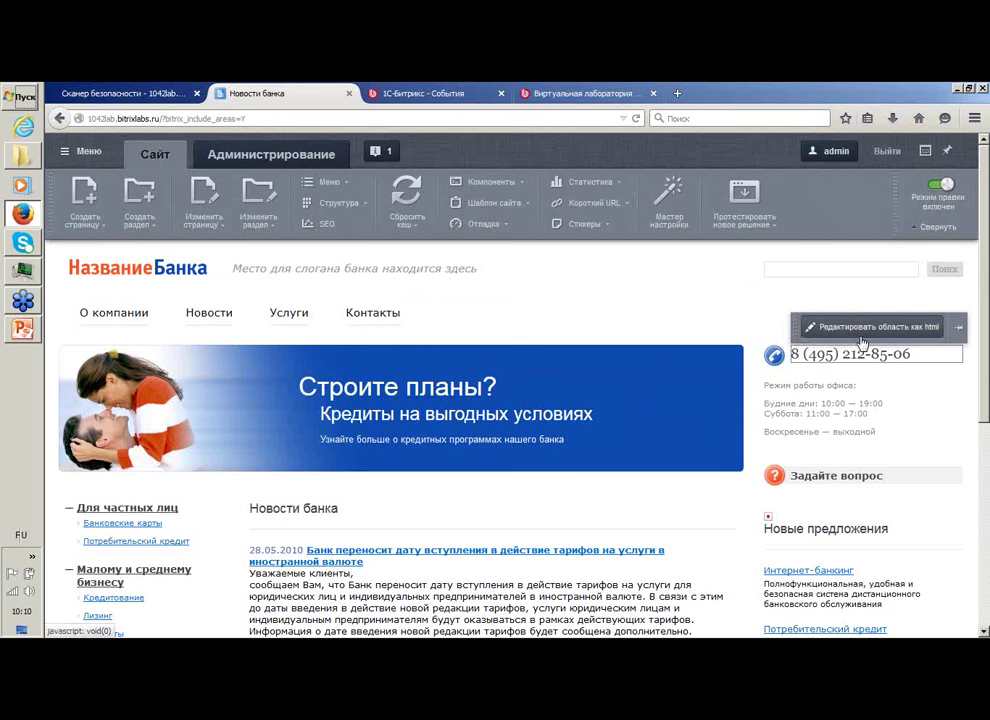
{"action": "left_click", "coordinate": [862, 342]}
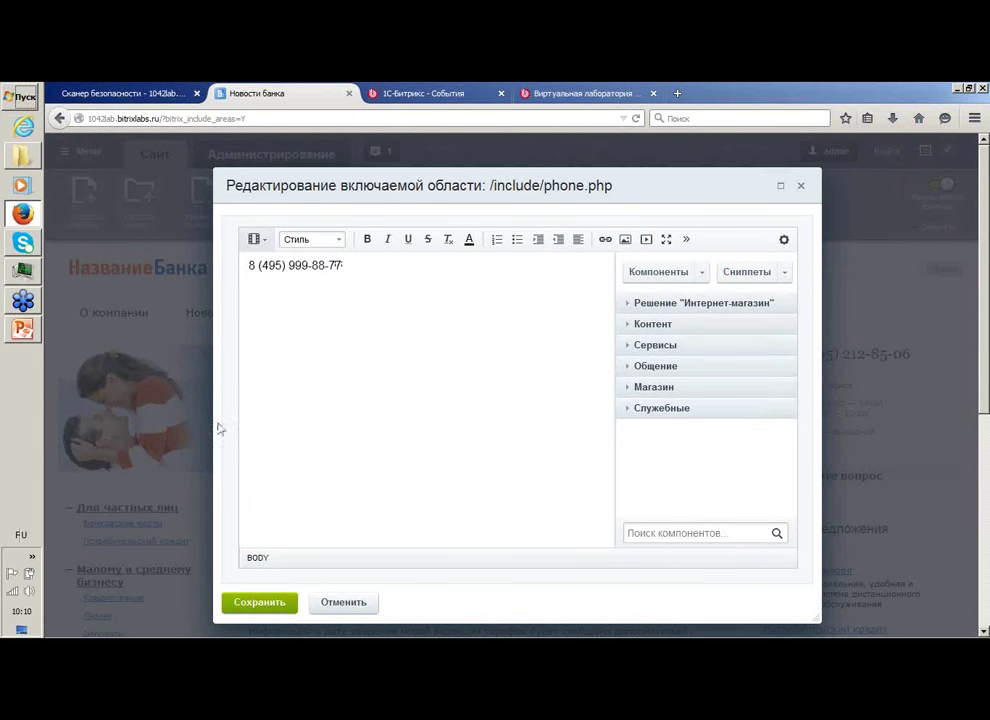
{"action": "left_click", "coordinate": [263, 605]}
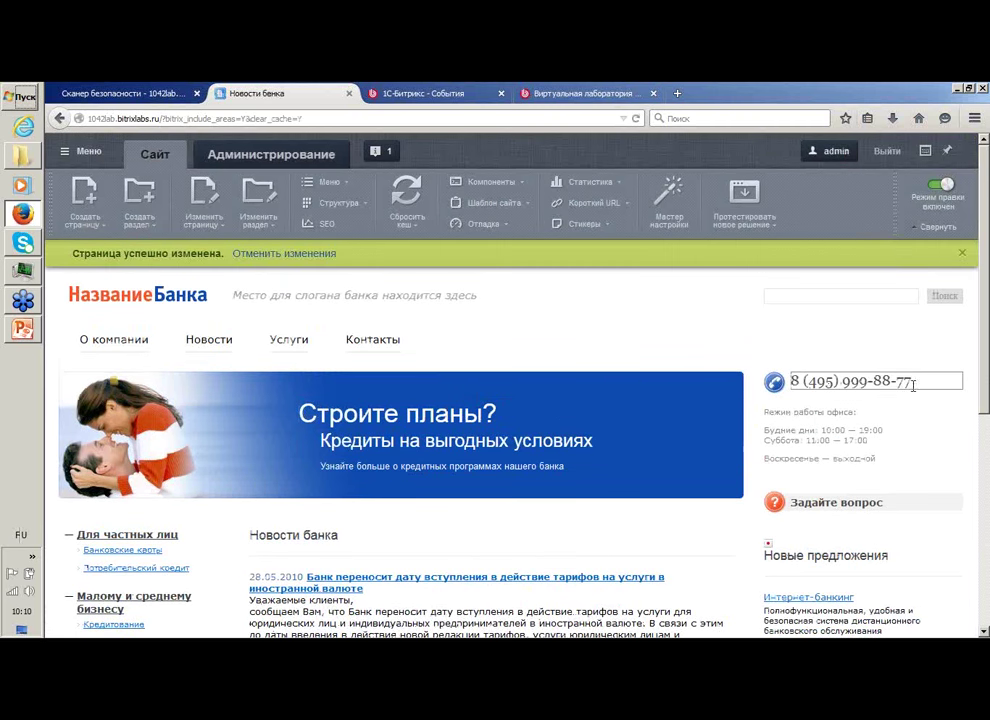
{"action": "mouse_move", "coordinate": [829, 441]}
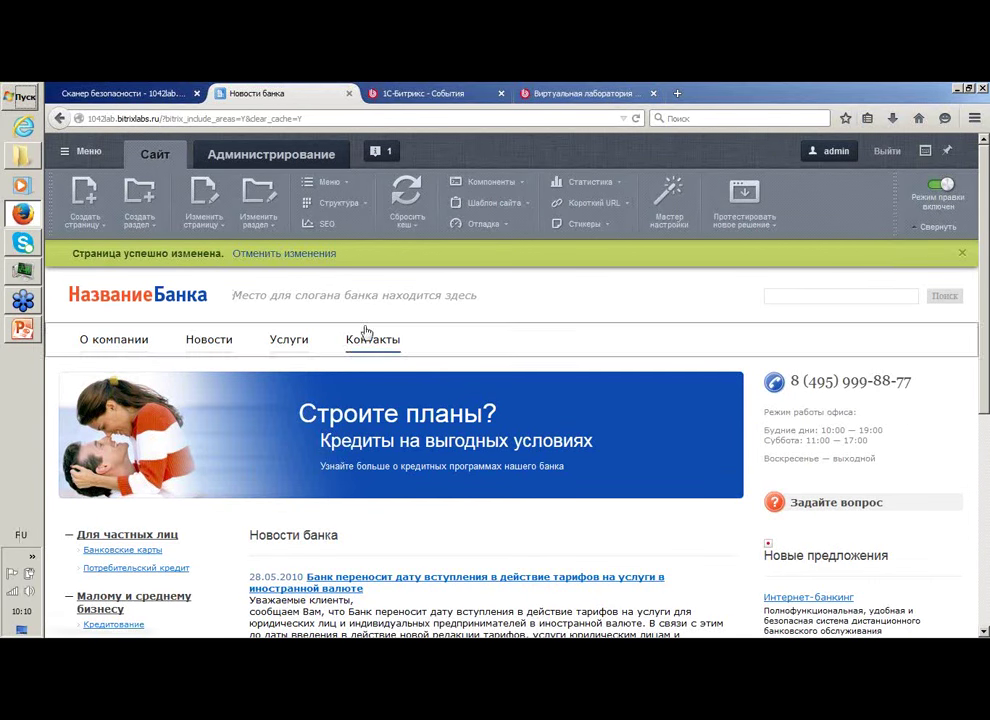
Step: Open the 28.05.2010 bank news item for editing, review its Анонс and Подробно content, and save the item
{"action": "scroll", "coordinate": [334, 424], "scroll_direction": "down", "scroll_amount": 5}
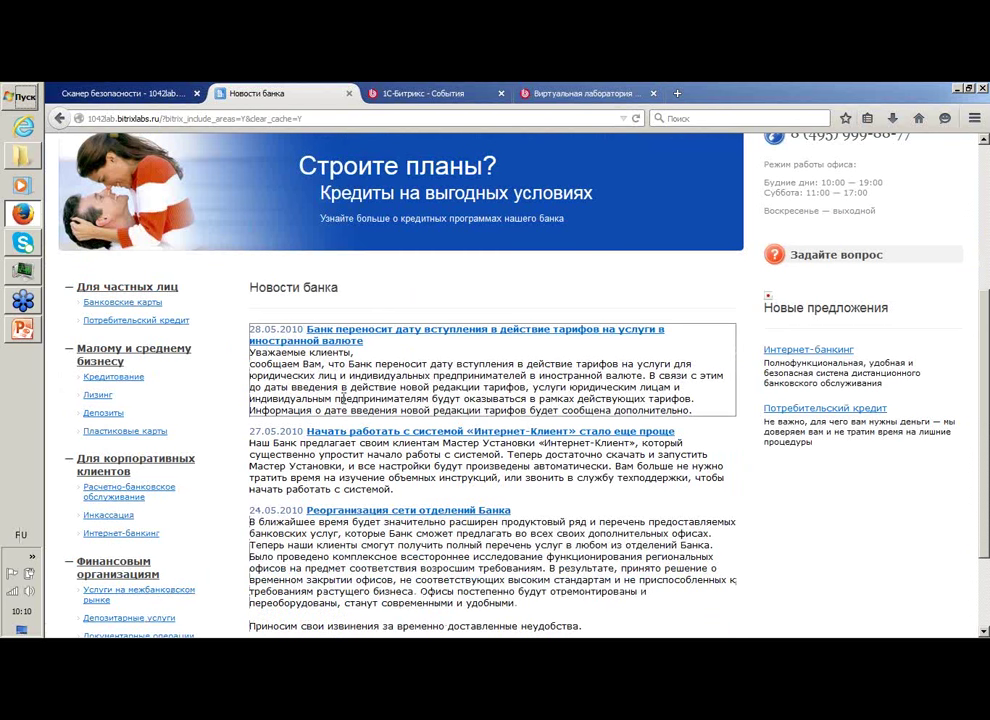
{"action": "mouse_move", "coordinate": [309, 369]}
{"action": "left_click", "coordinate": [313, 280]}
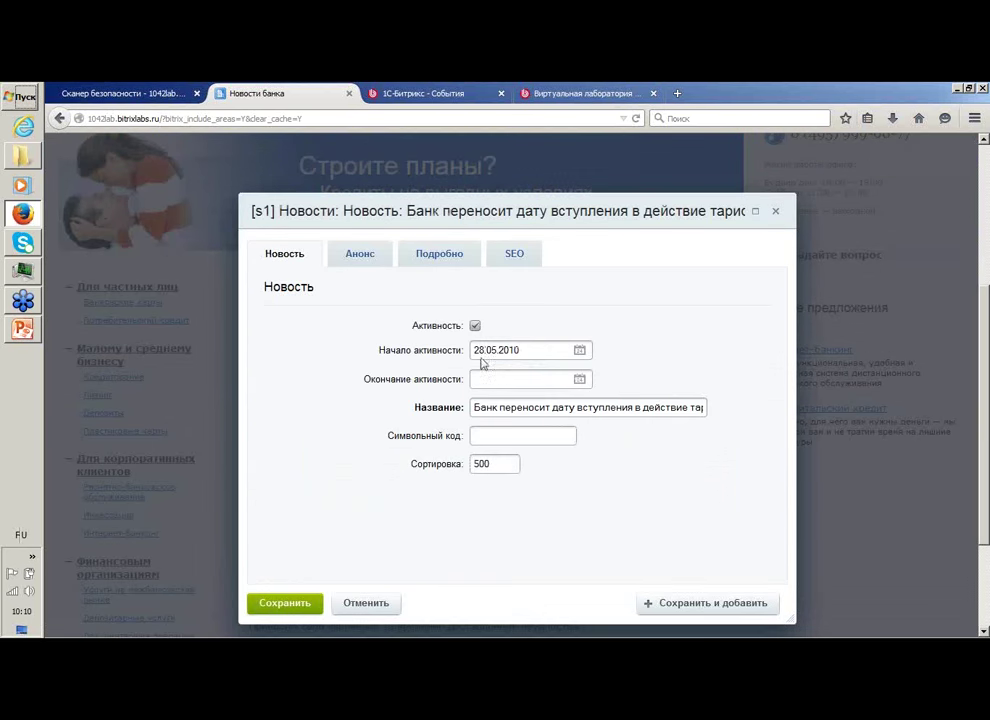
{"action": "left_click", "coordinate": [356, 252]}
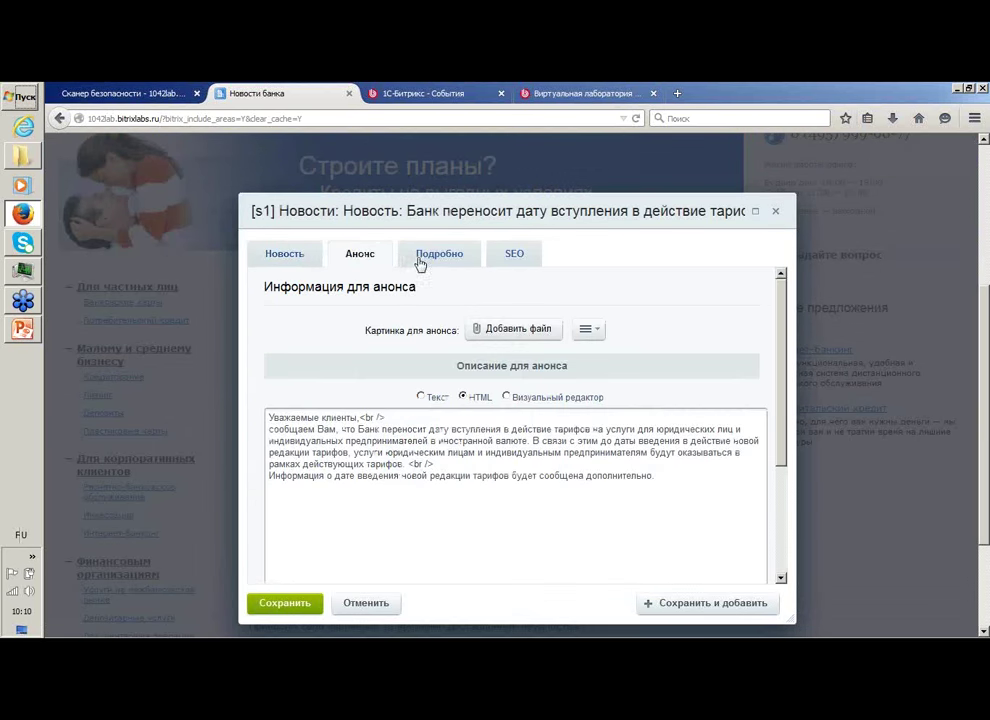
{"action": "left_click", "coordinate": [432, 256]}
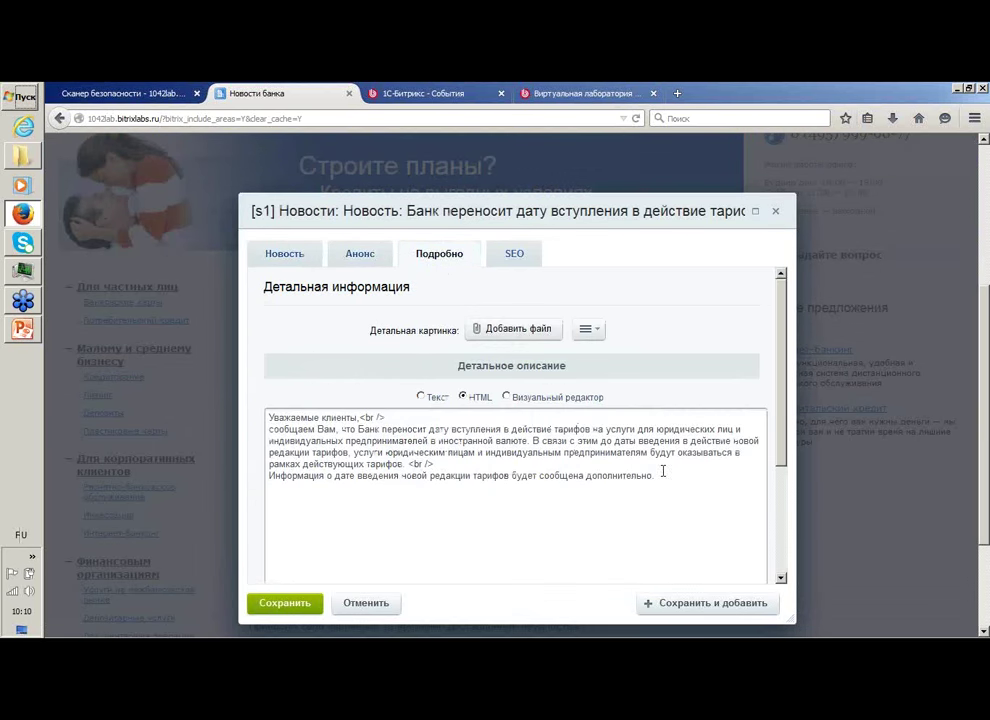
{"action": "left_click", "coordinate": [285, 603]}
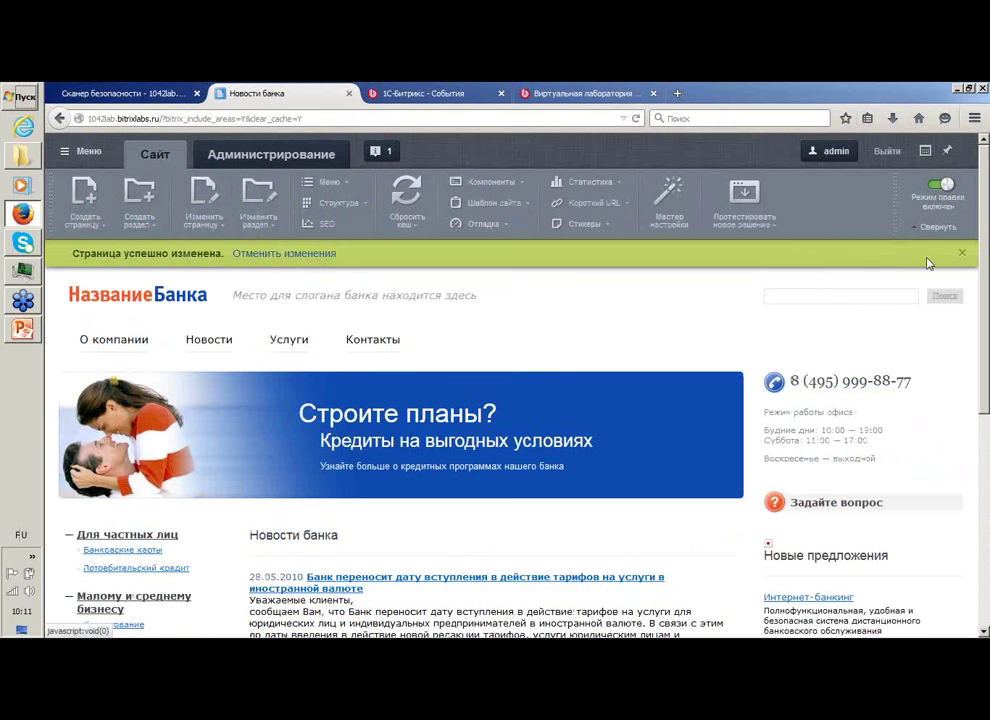
Step: Turn off edit mode on the home page and open Рабочий стол 1 in the administration section
{"action": "left_click", "coordinate": [945, 188]}
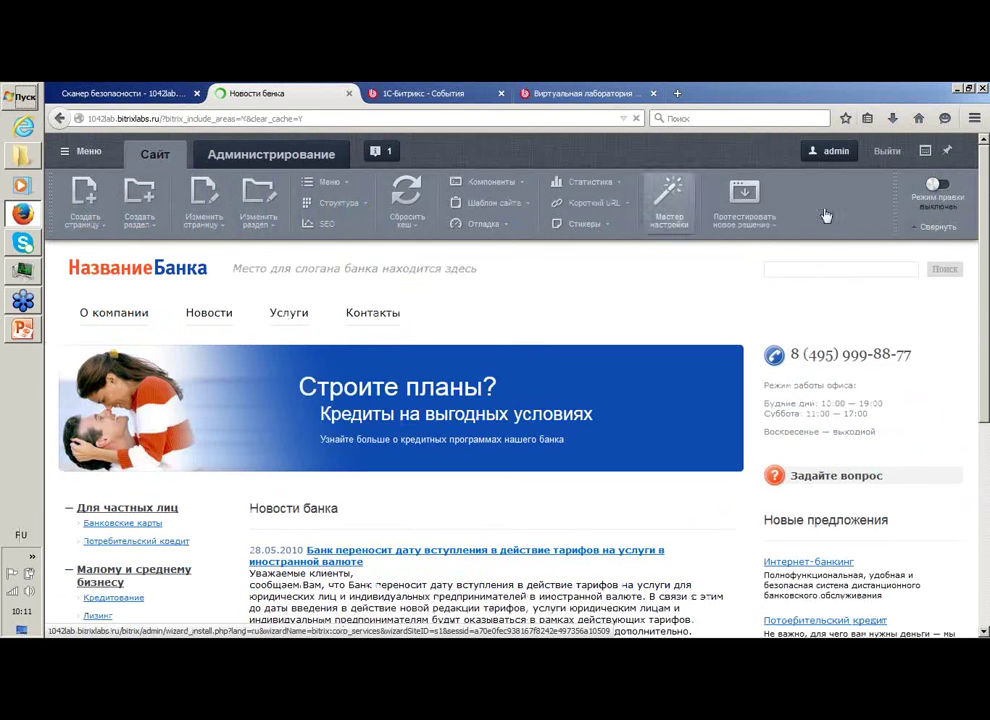
{"action": "left_click", "coordinate": [231, 157]}
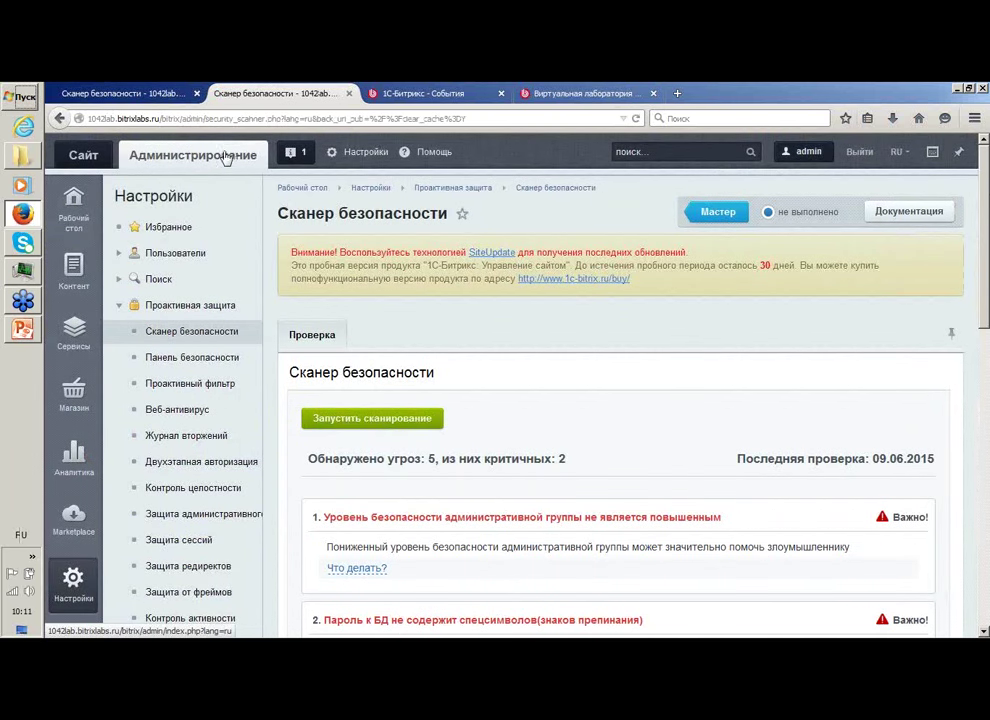
{"action": "left_click", "coordinate": [72, 188]}
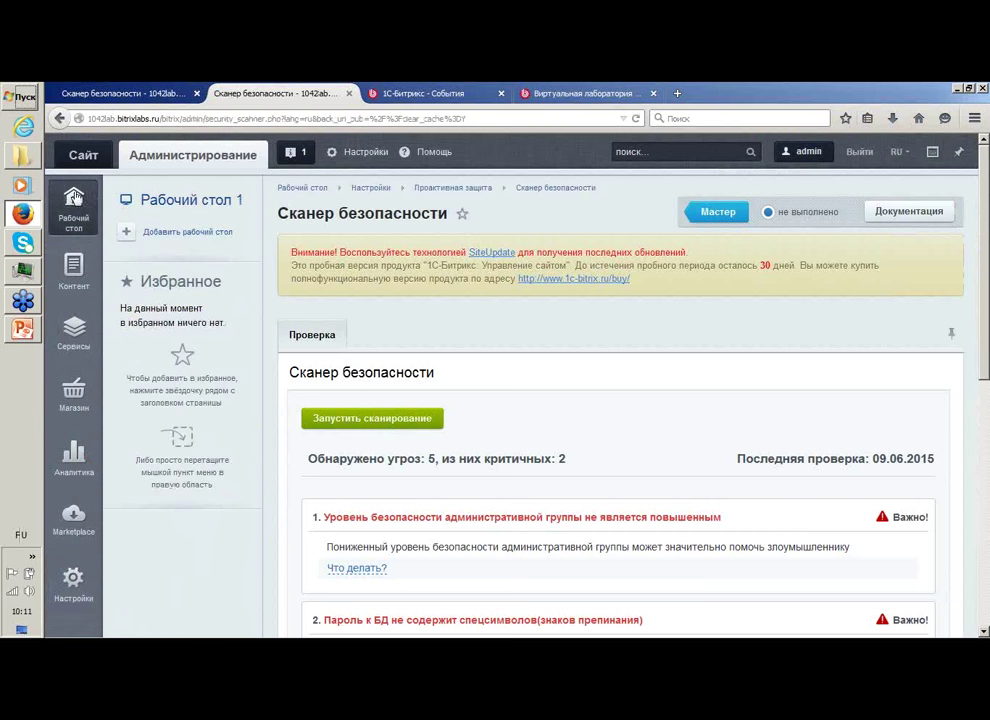
{"action": "left_click", "coordinate": [165, 199]}
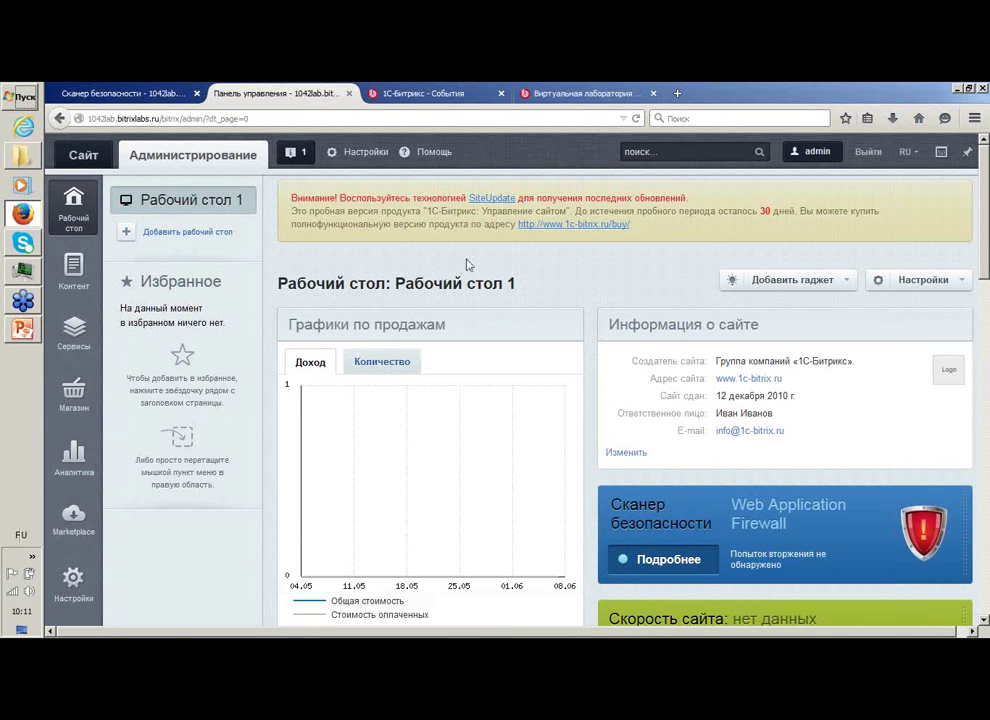
Step: Remove the Заказы and Графики по продажам gadgets from Рабочий стол 1
{"action": "scroll", "coordinate": [526, 240], "scroll_direction": "down", "scroll_amount": 5}
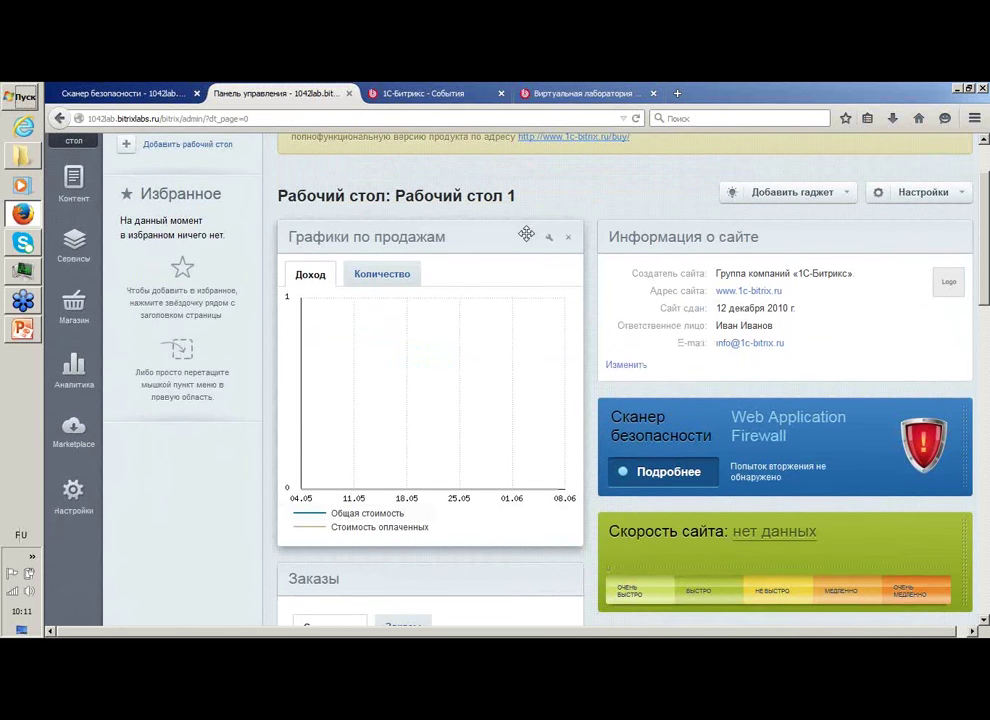
{"action": "scroll", "coordinate": [522, 243], "scroll_direction": "down", "scroll_amount": 3}
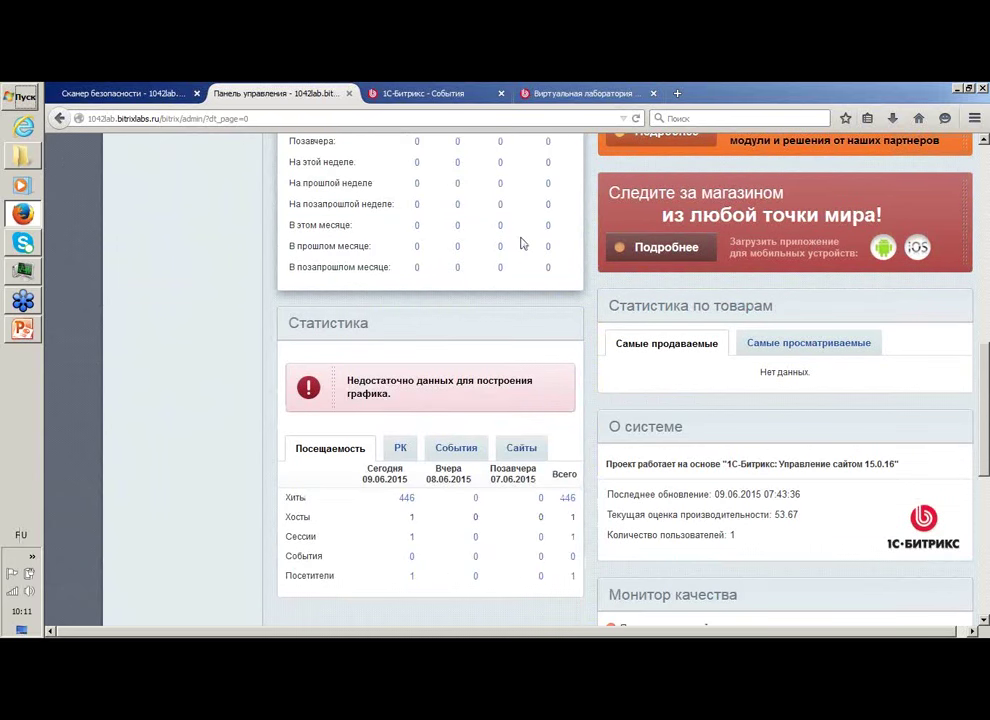
{"action": "scroll", "coordinate": [513, 245], "scroll_direction": "up", "scroll_amount": 6}
{"action": "scroll", "coordinate": [537, 291], "scroll_direction": "down", "scroll_amount": 2}
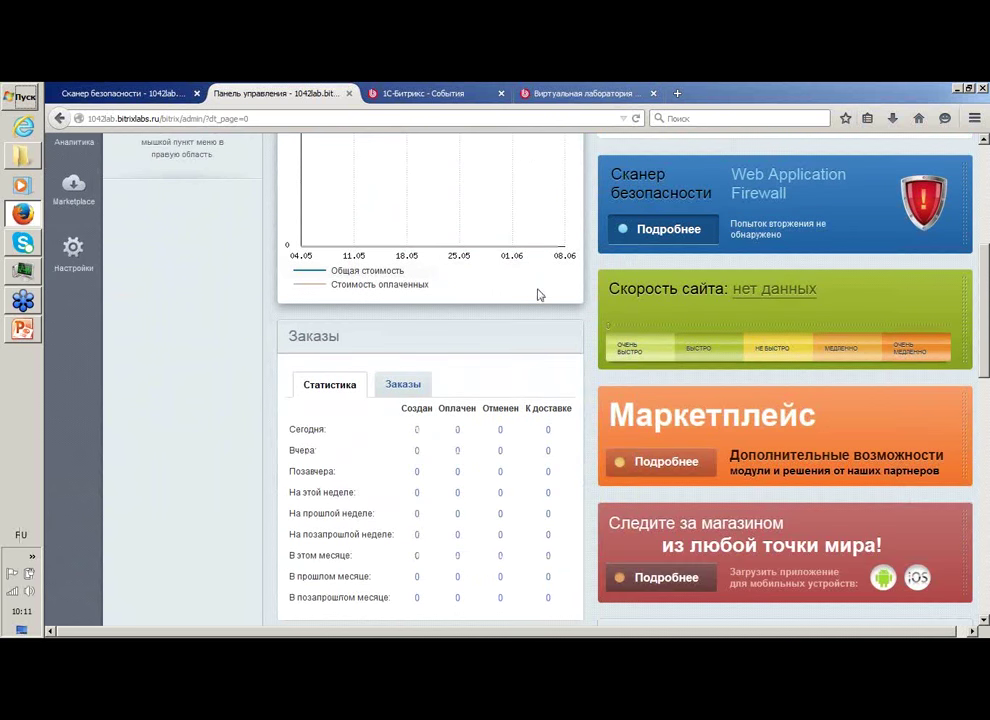
{"action": "left_click", "coordinate": [567, 340]}
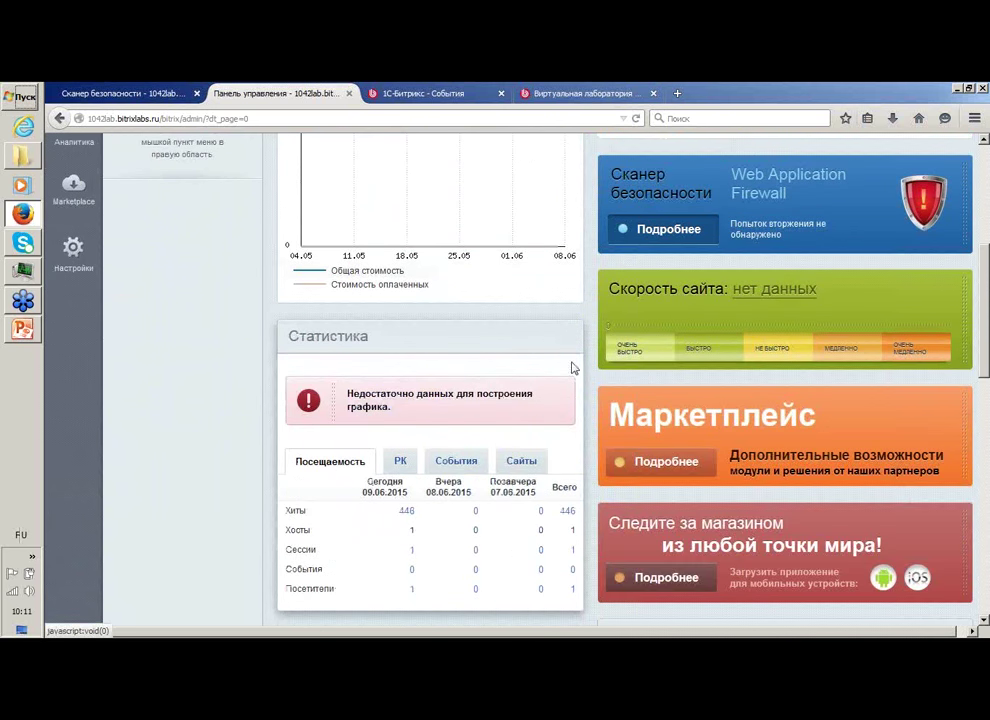
{"action": "scroll", "coordinate": [513, 332], "scroll_direction": "up", "scroll_amount": 5}
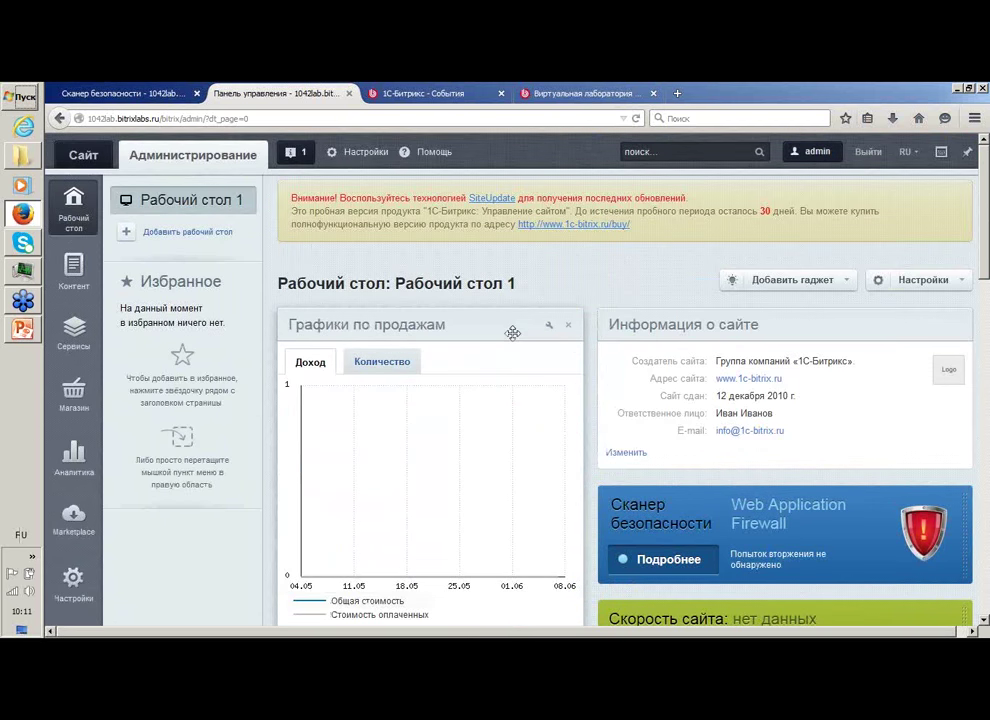
{"action": "left_click", "coordinate": [567, 330]}
{"action": "scroll", "coordinate": [559, 290], "scroll_direction": "down", "scroll_amount": 5}
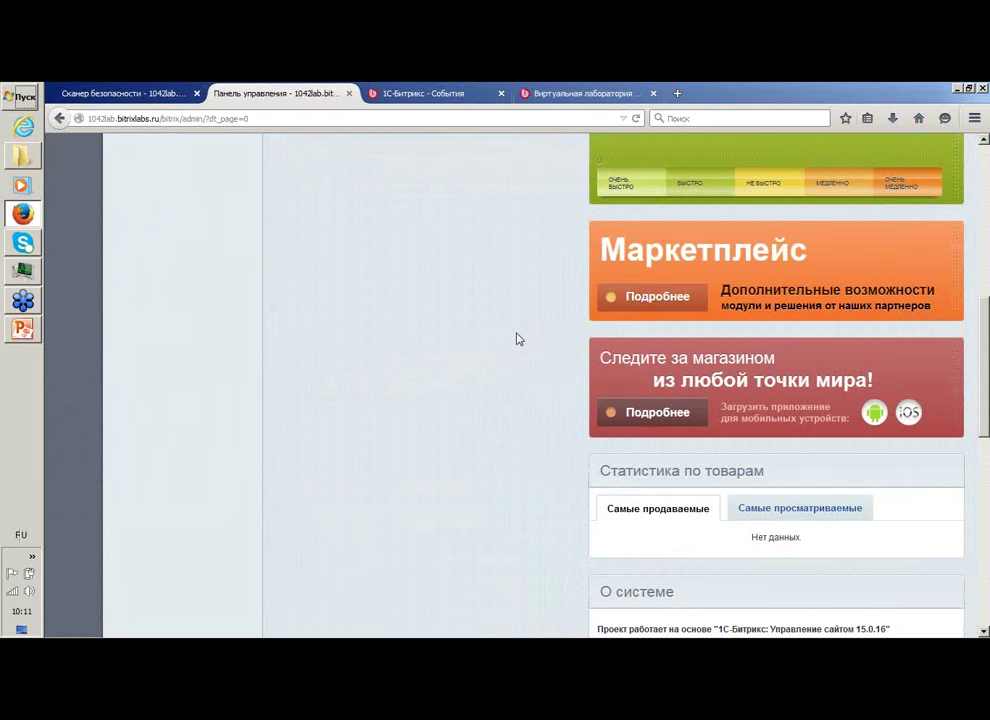
{"action": "scroll", "coordinate": [516, 339], "scroll_direction": "up", "scroll_amount": 5}
Step: Look through the gadget categories that can be added, such as Личное and Веб-аналитика, and the gadgets remaining on the desktop
{"action": "left_click", "coordinate": [822, 284]}
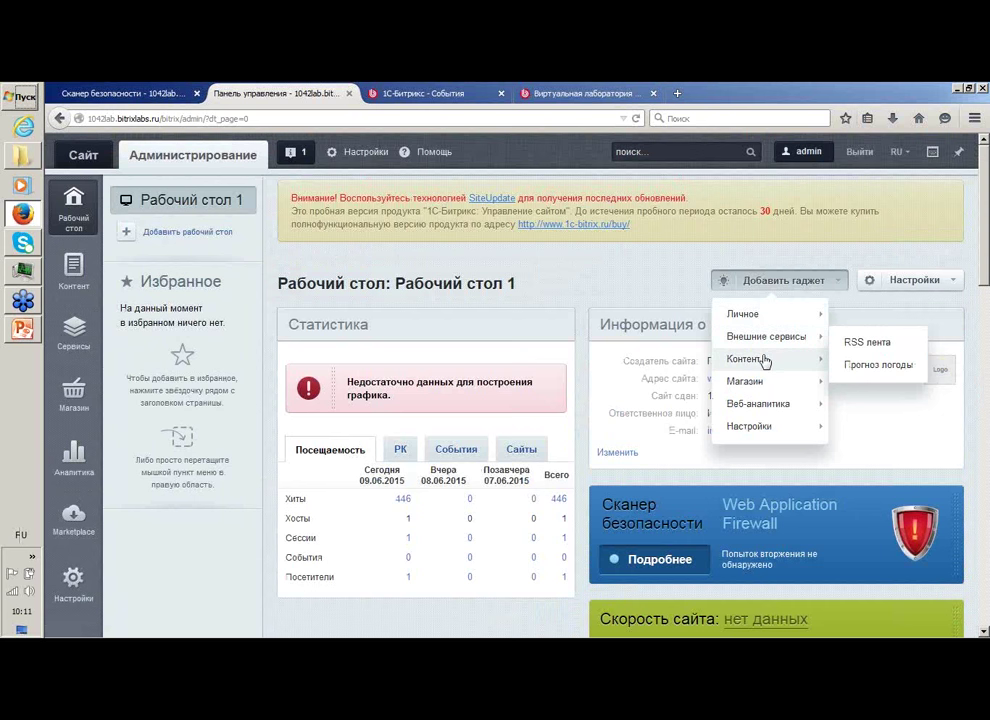
{"action": "mouse_move", "coordinate": [778, 322]}
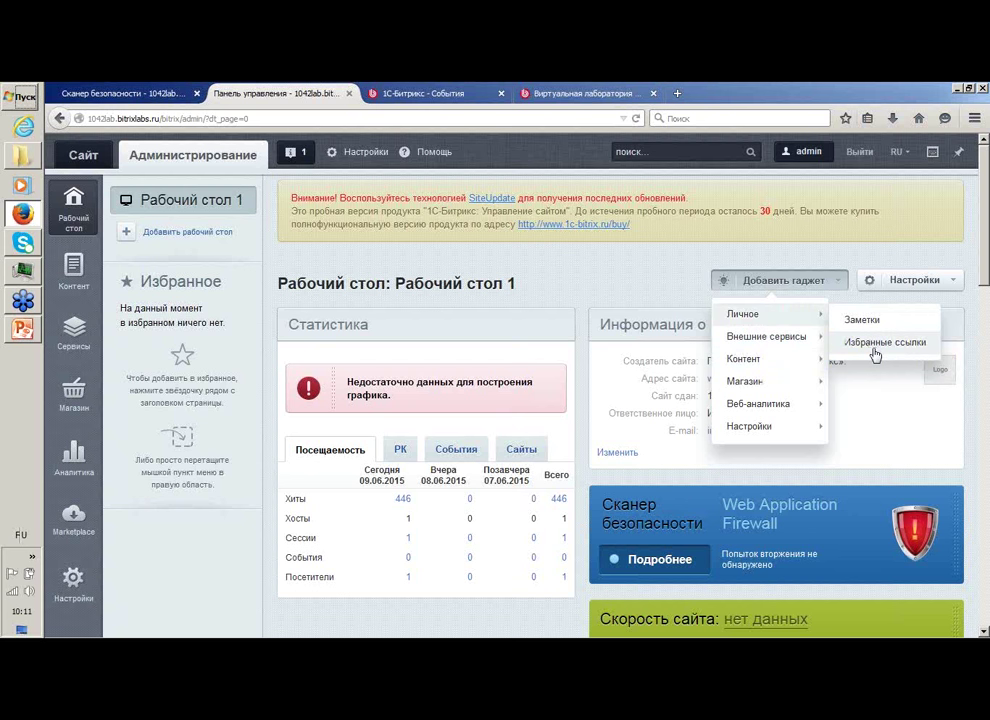
{"action": "mouse_move", "coordinate": [772, 413]}
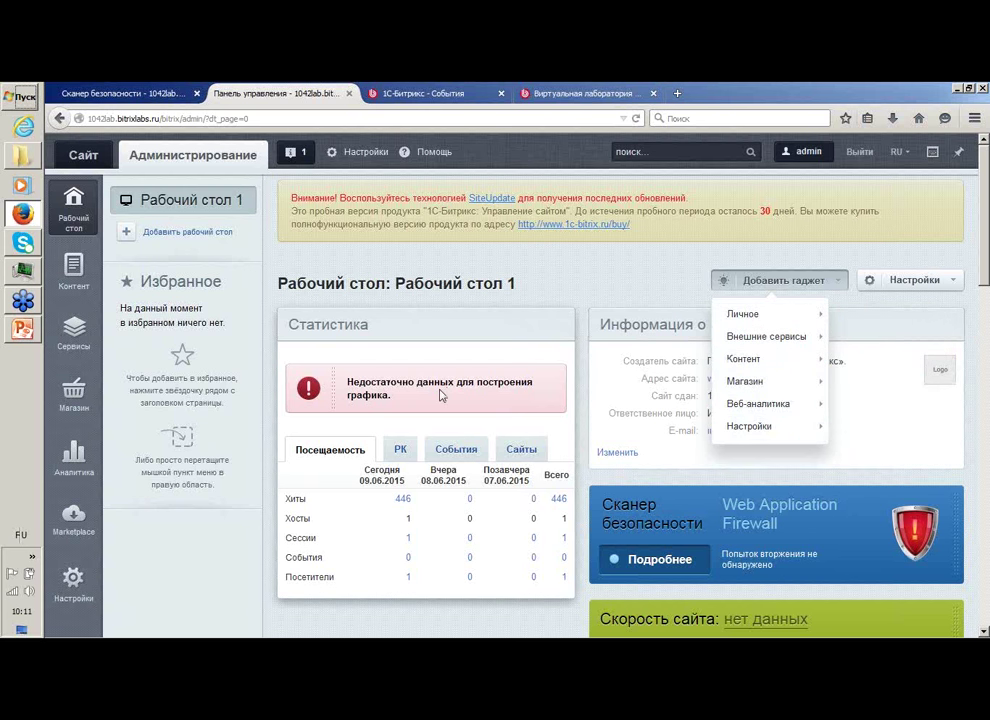
{"action": "left_click", "coordinate": [660, 284]}
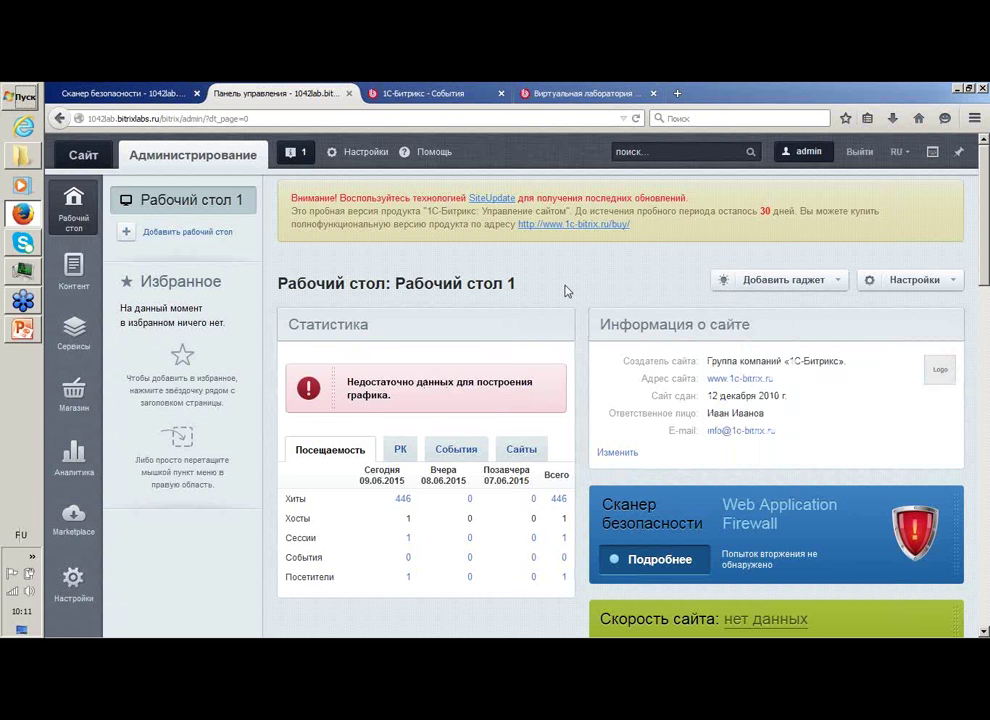
{"action": "scroll", "coordinate": [565, 290], "scroll_direction": "down", "scroll_amount": 5}
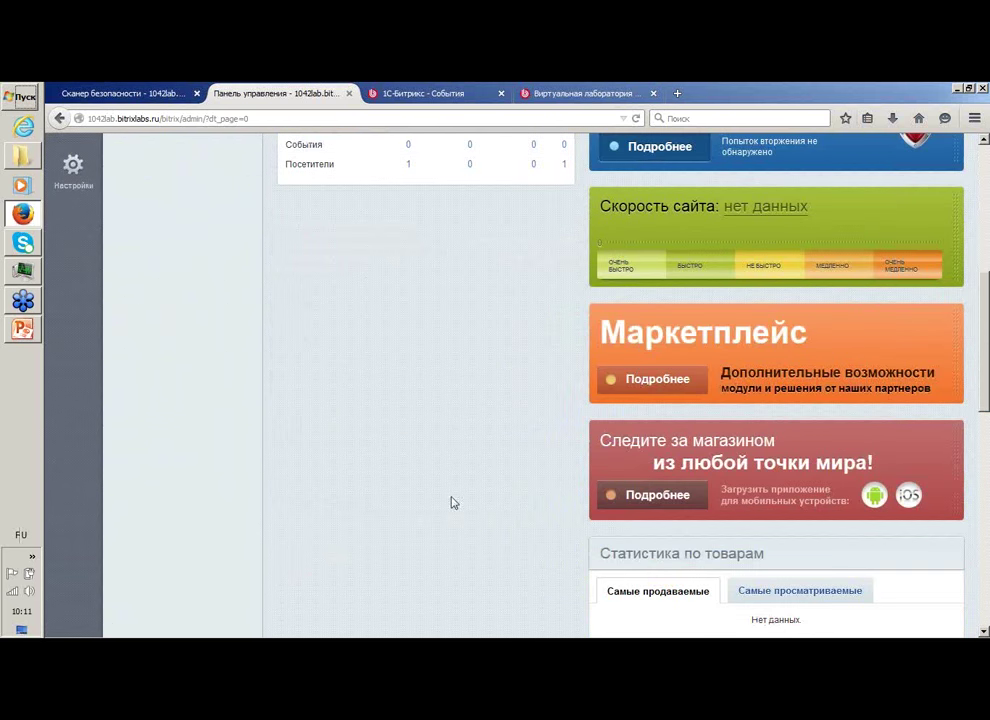
{"action": "scroll", "coordinate": [581, 281], "scroll_direction": "down", "scroll_amount": 2}
{"action": "scroll", "coordinate": [520, 303], "scroll_direction": "up", "scroll_amount": 7}
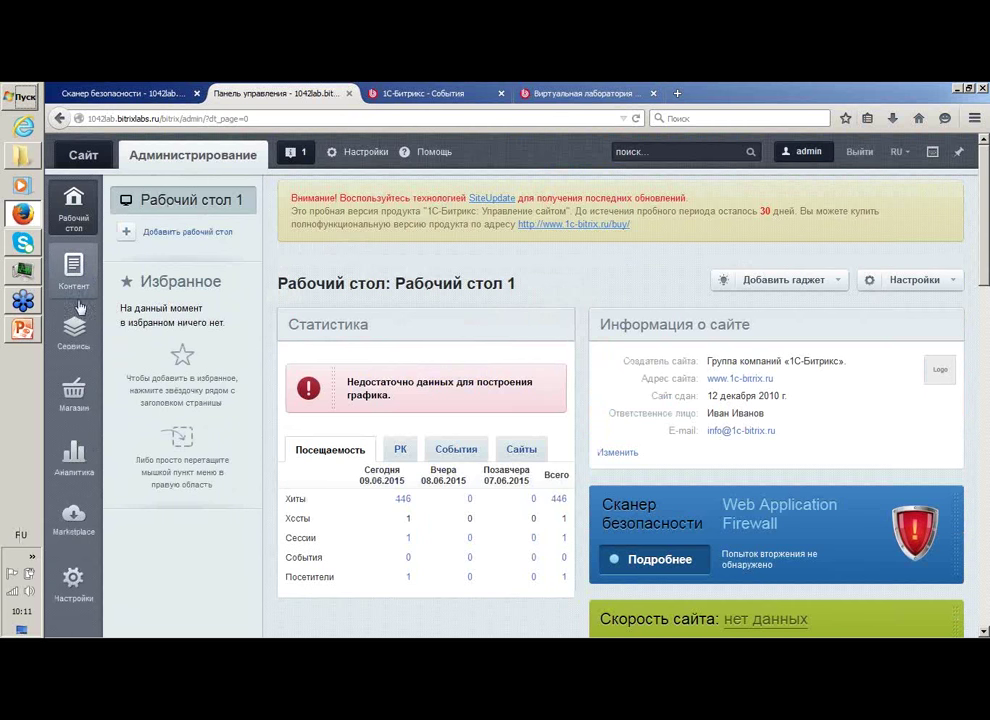
Step: Look over the Аналитика section and the list of modules in the Сервисы section
{"action": "left_click", "coordinate": [80, 457]}
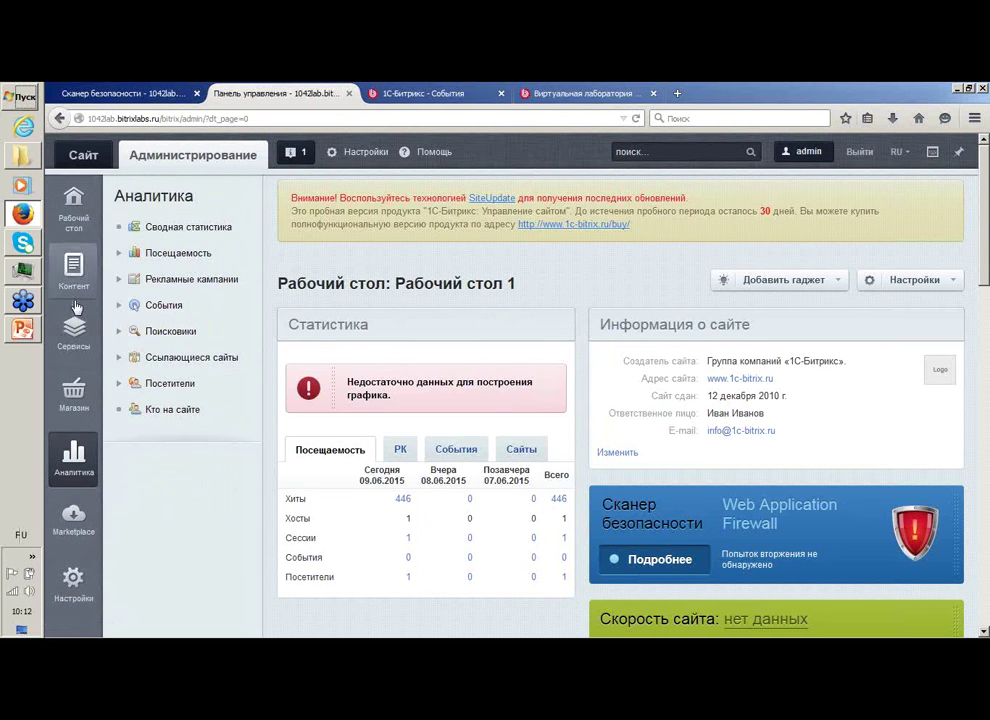
{"action": "left_click", "coordinate": [73, 333]}
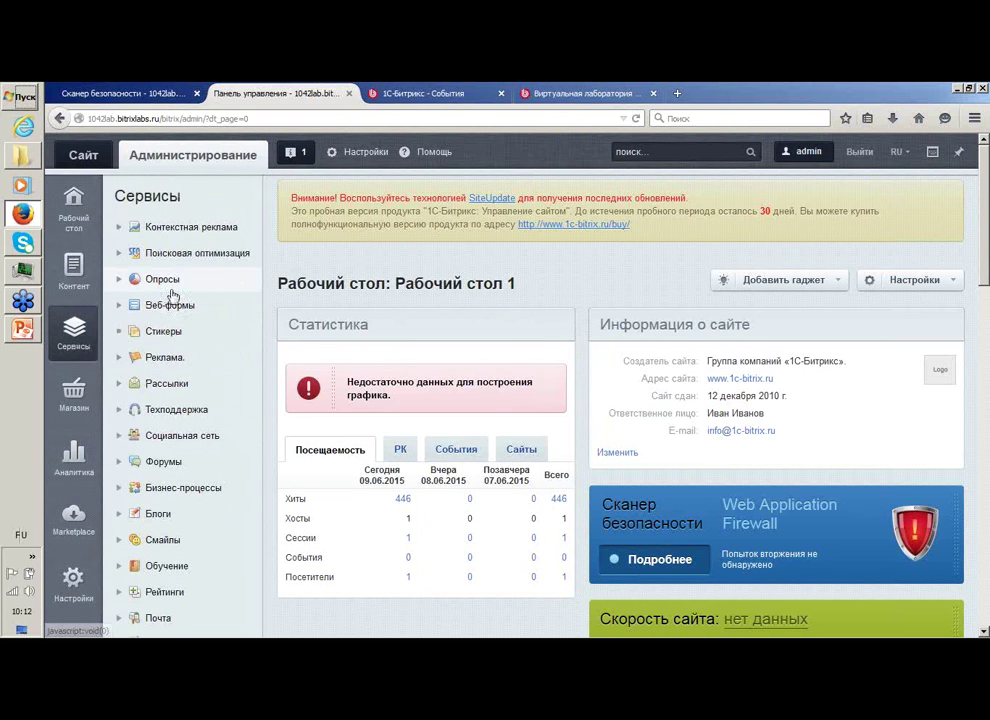
{"action": "scroll", "coordinate": [212, 380], "scroll_direction": "down", "scroll_amount": 2}
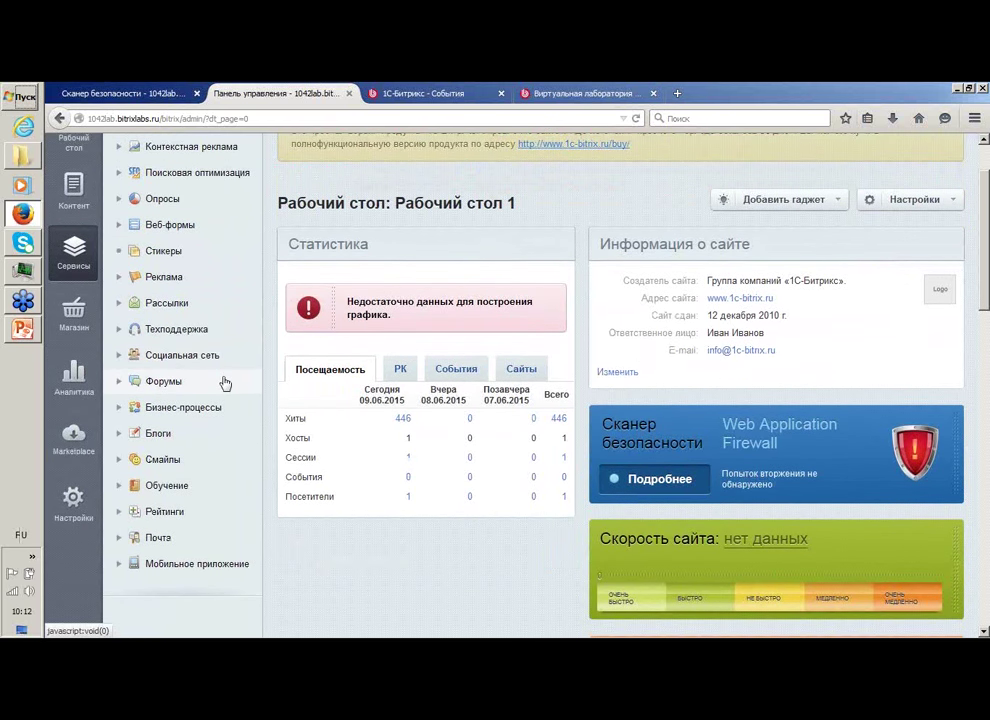
{"action": "scroll", "coordinate": [223, 382], "scroll_direction": "up", "scroll_amount": 2}
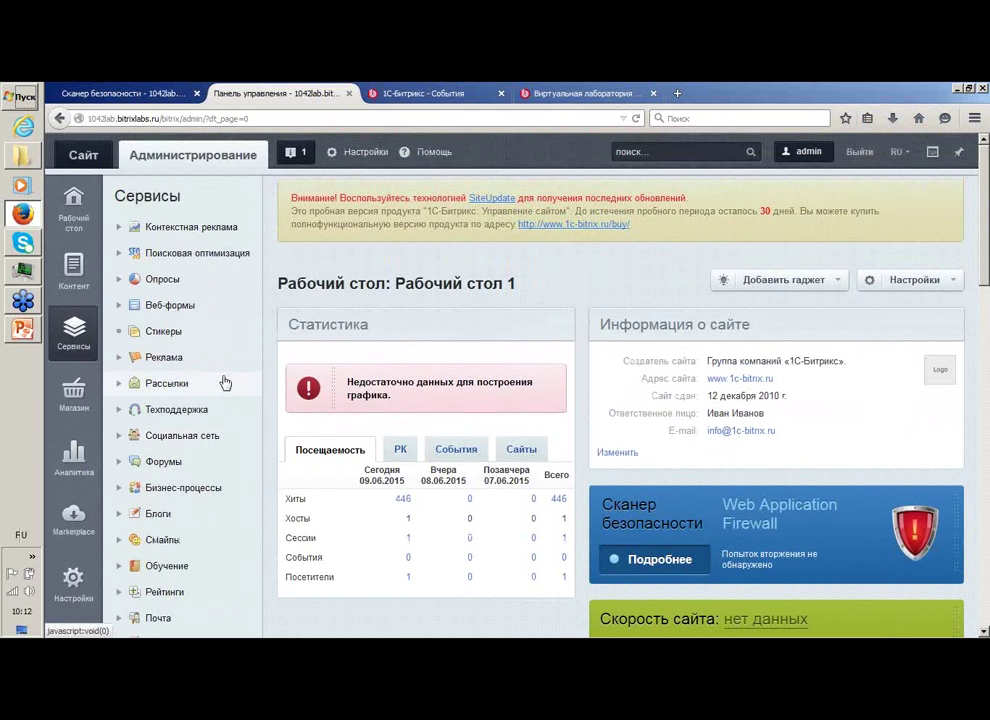
Step: Add the Управление темами item from the Форумы service to Избранное and dismiss the favourites hint
{"action": "left_click", "coordinate": [119, 462]}
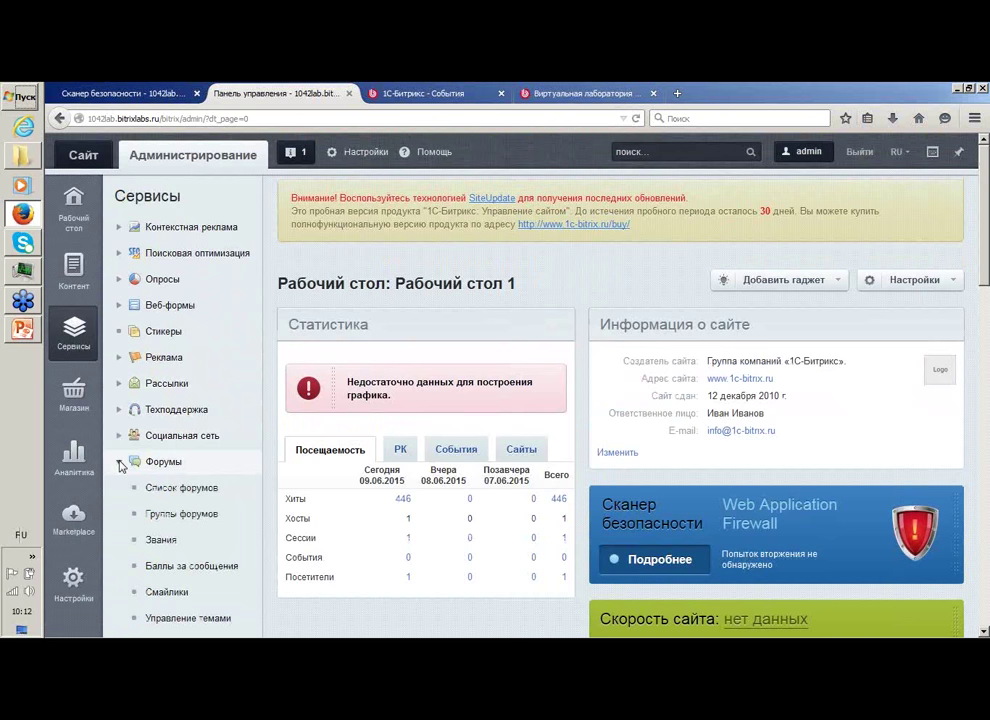
{"action": "scroll", "coordinate": [119, 464], "scroll_direction": "down", "scroll_amount": 2}
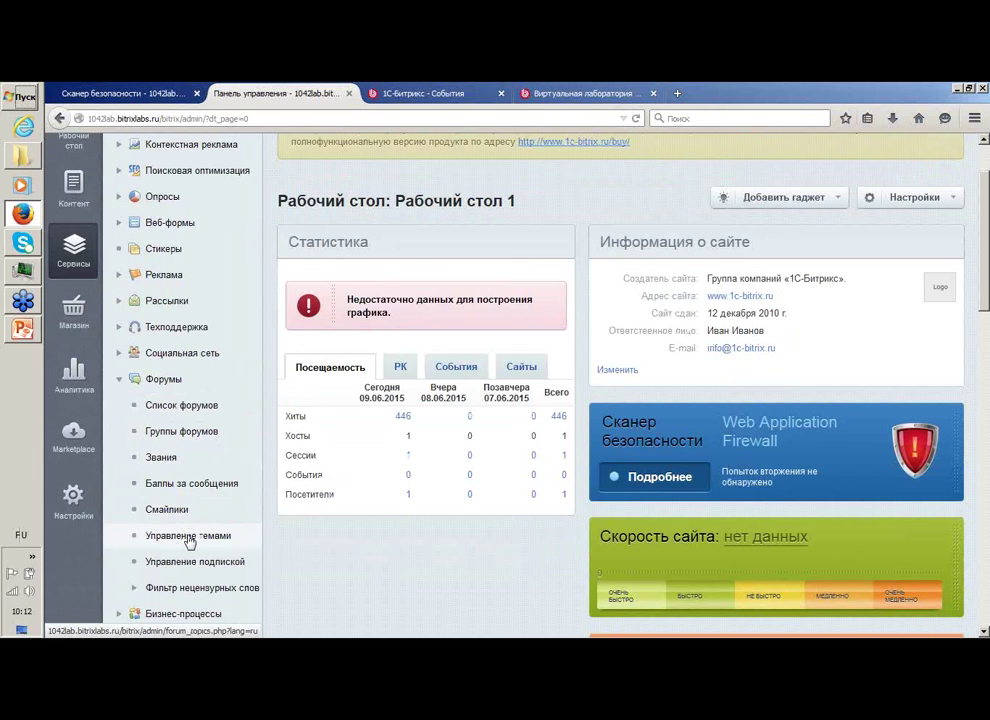
{"action": "left_click_drag", "start_coordinate": [190, 541], "coordinate": [840, 385]}
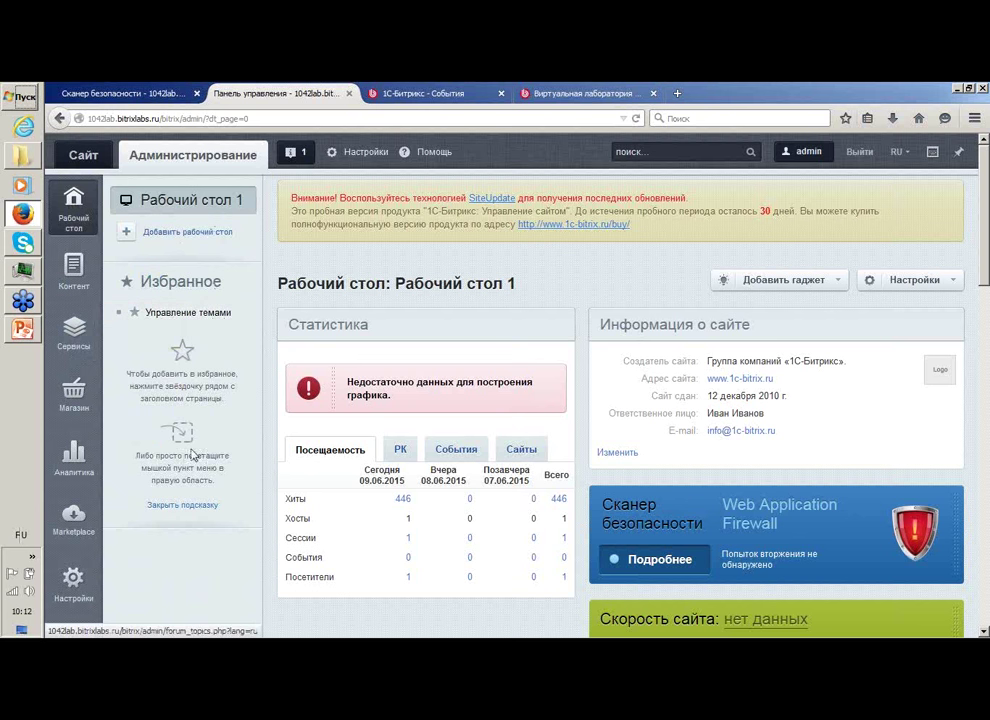
{"action": "left_click", "coordinate": [192, 505]}
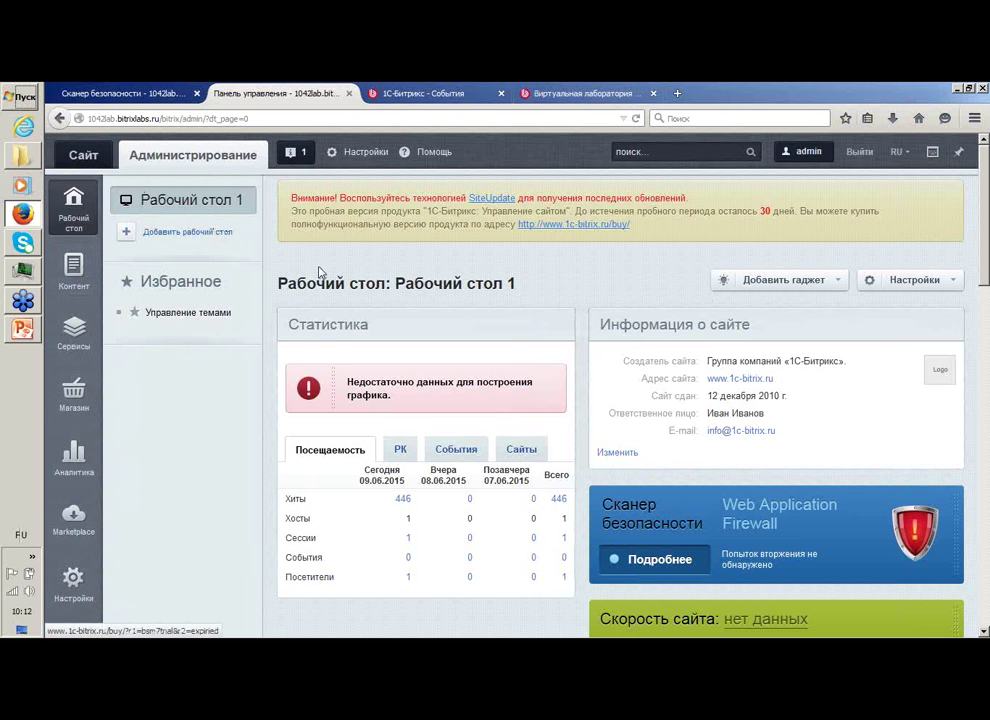
Step: Expand Структура сайта in Контент down to the О компании and Услуги sections and open the Для частных лиц folder
{"action": "left_click", "coordinate": [75, 284]}
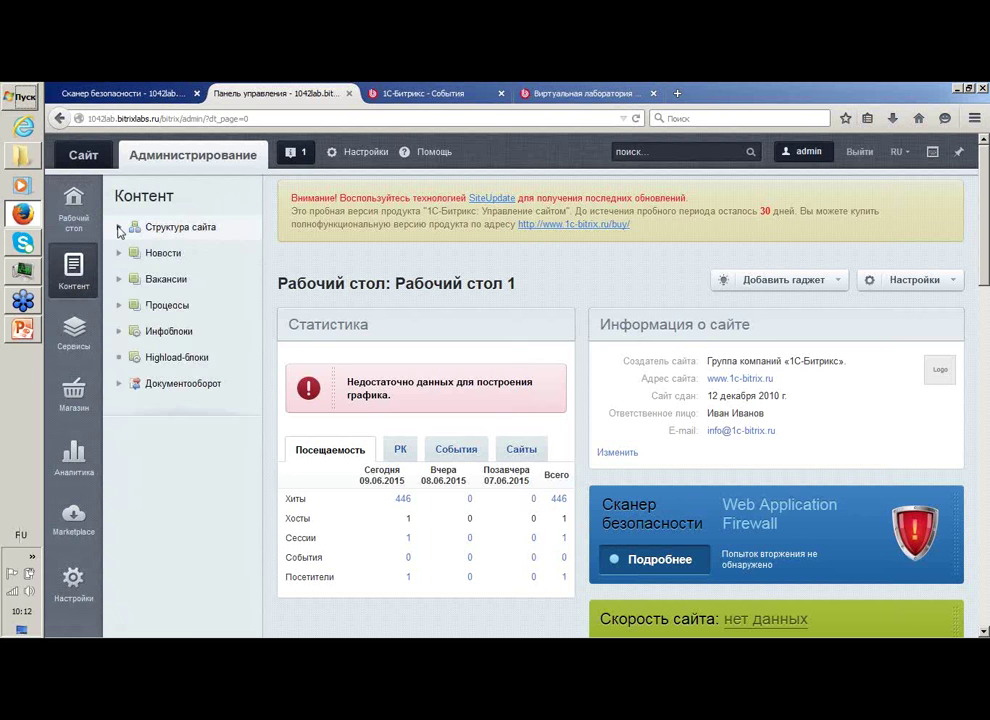
{"action": "left_click", "coordinate": [119, 228]}
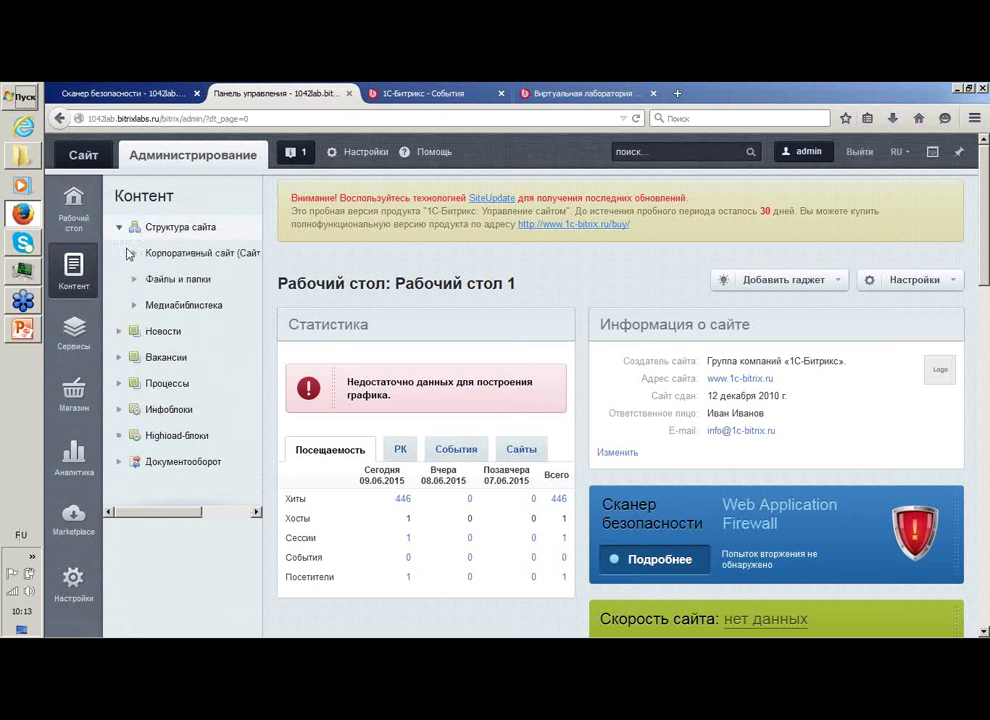
{"action": "left_click", "coordinate": [134, 254]}
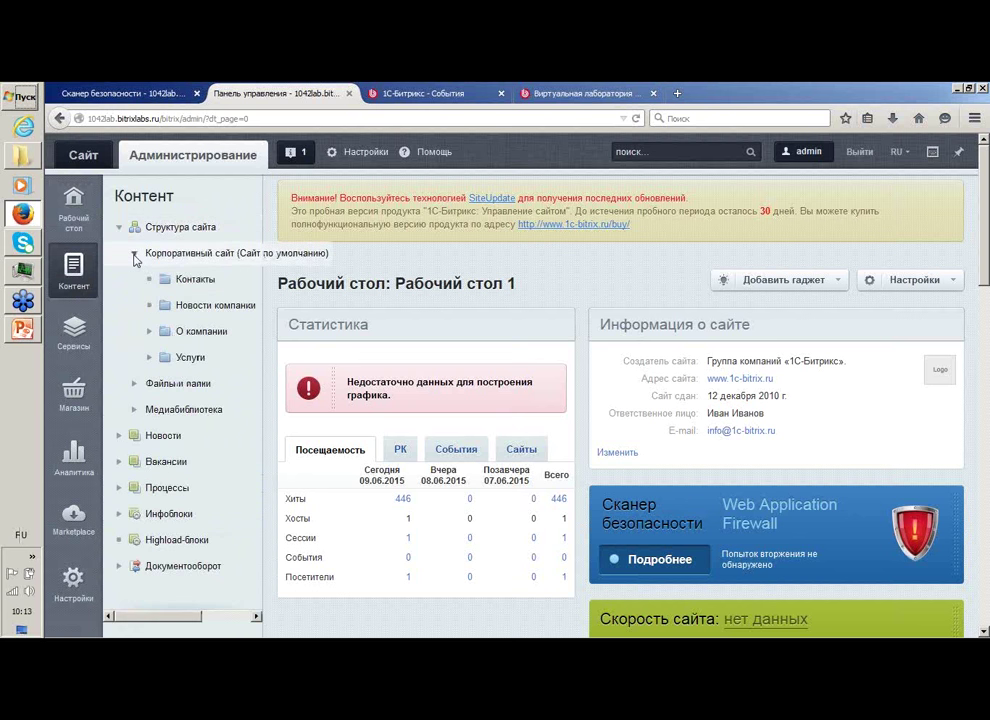
{"action": "left_click", "coordinate": [149, 331]}
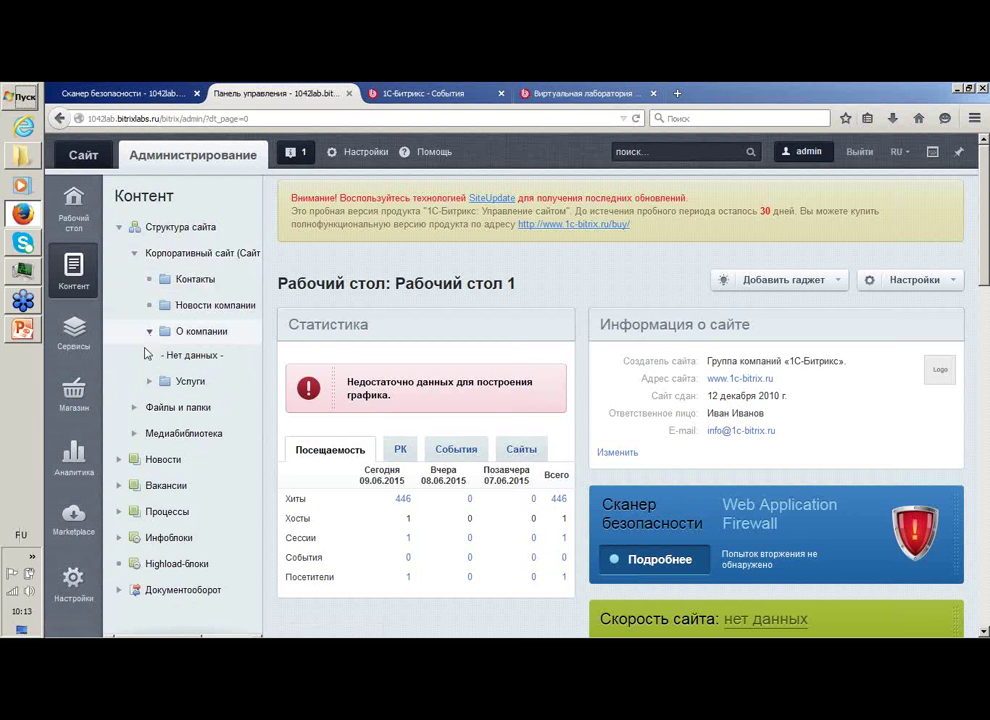
{"action": "left_click", "coordinate": [151, 381]}
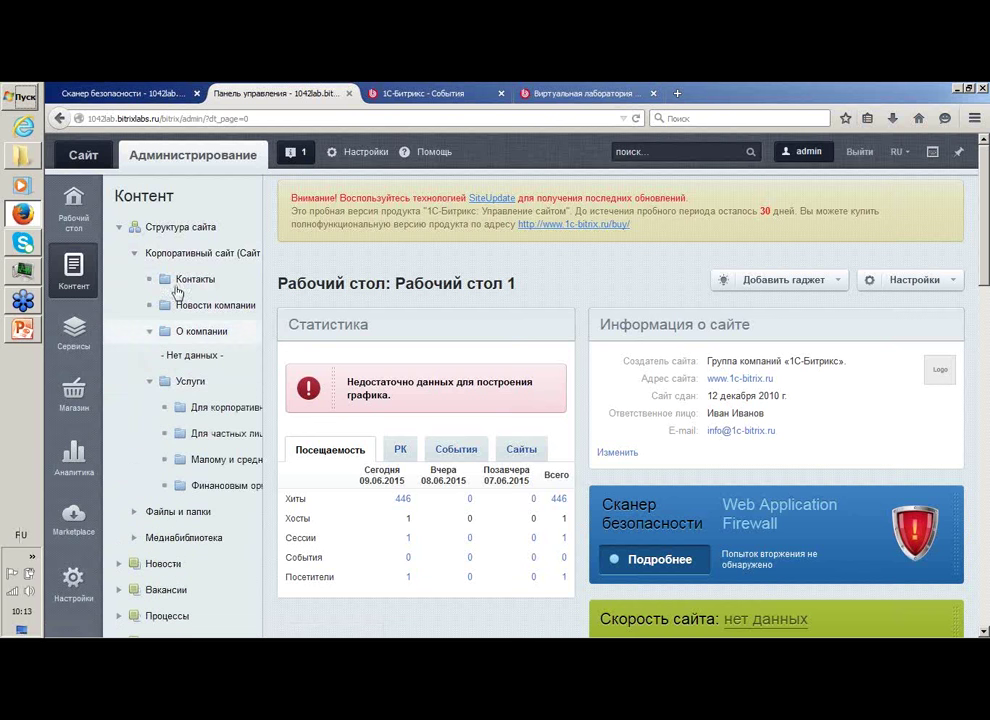
{"action": "left_click", "coordinate": [203, 433]}
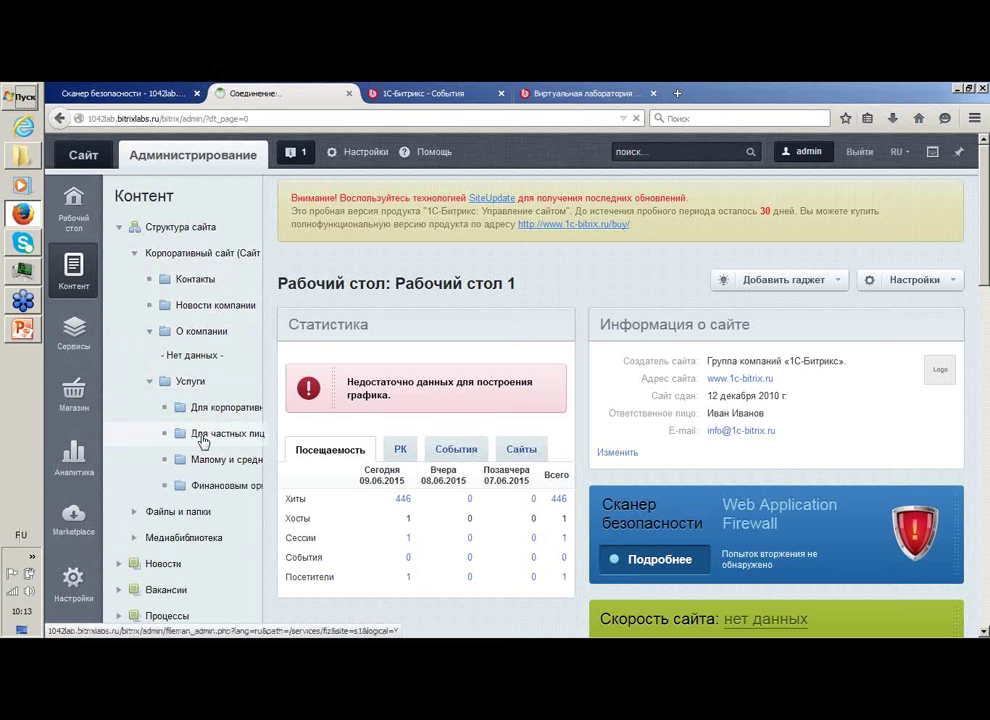
Step: Look over the files in Для частных лиц, open the Малому и среднему бизнесу folder and review its file list
{"action": "scroll", "coordinate": [526, 334], "scroll_direction": "down", "scroll_amount": 3}
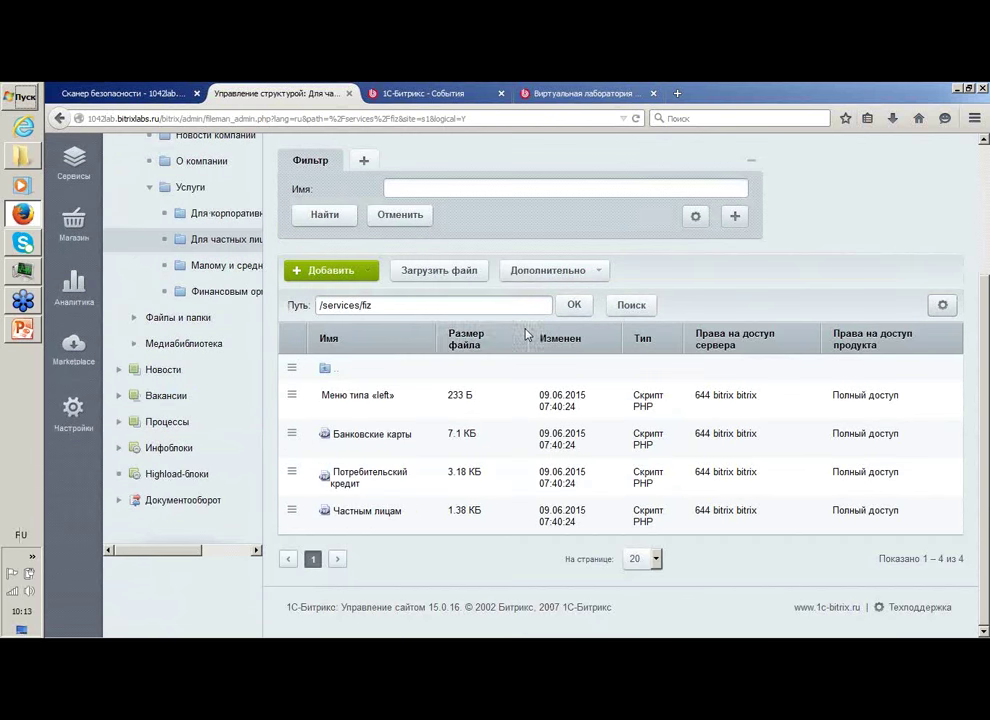
{"action": "scroll", "coordinate": [497, 370], "scroll_direction": "up", "scroll_amount": 3}
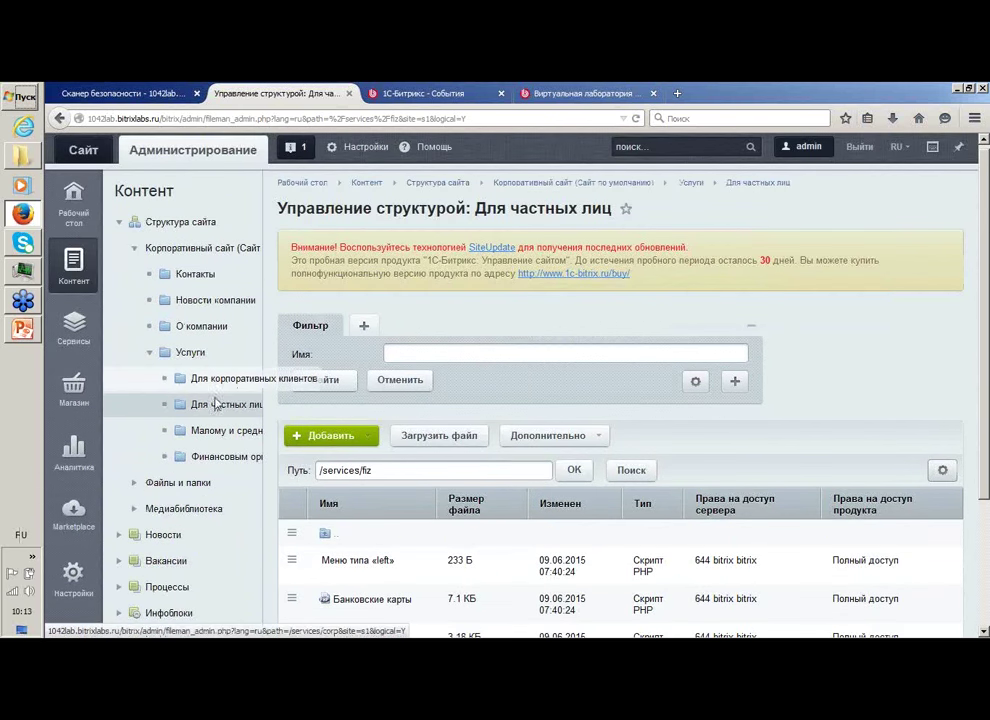
{"action": "left_click", "coordinate": [215, 431]}
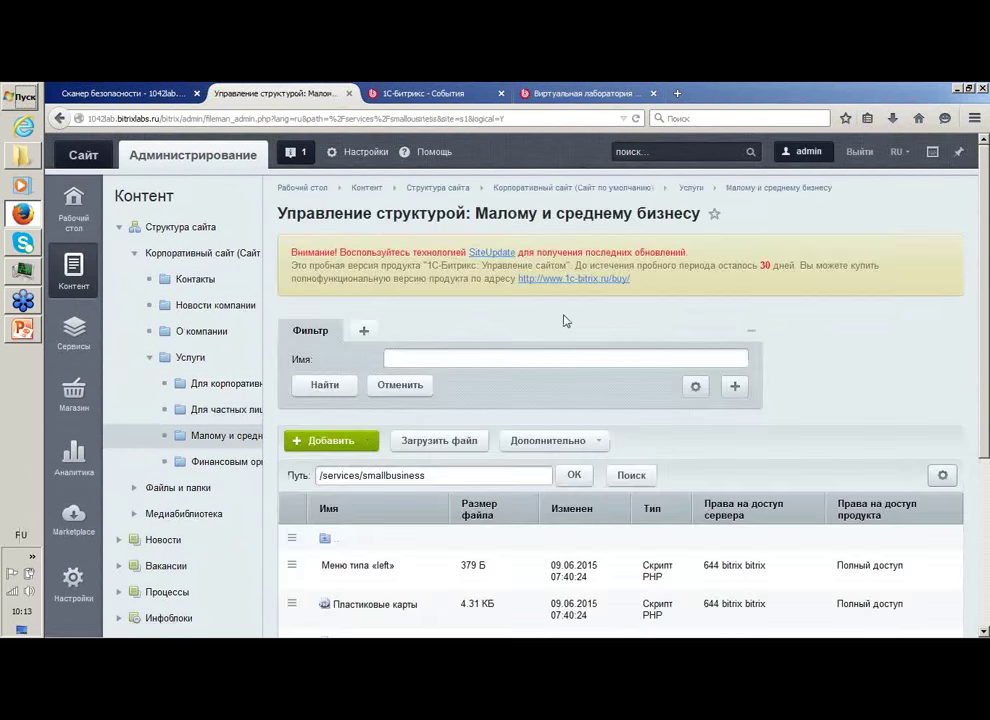
{"action": "scroll", "coordinate": [563, 320], "scroll_direction": "down", "scroll_amount": 4}
{"action": "scroll", "coordinate": [486, 303], "scroll_direction": "up", "scroll_amount": 3}
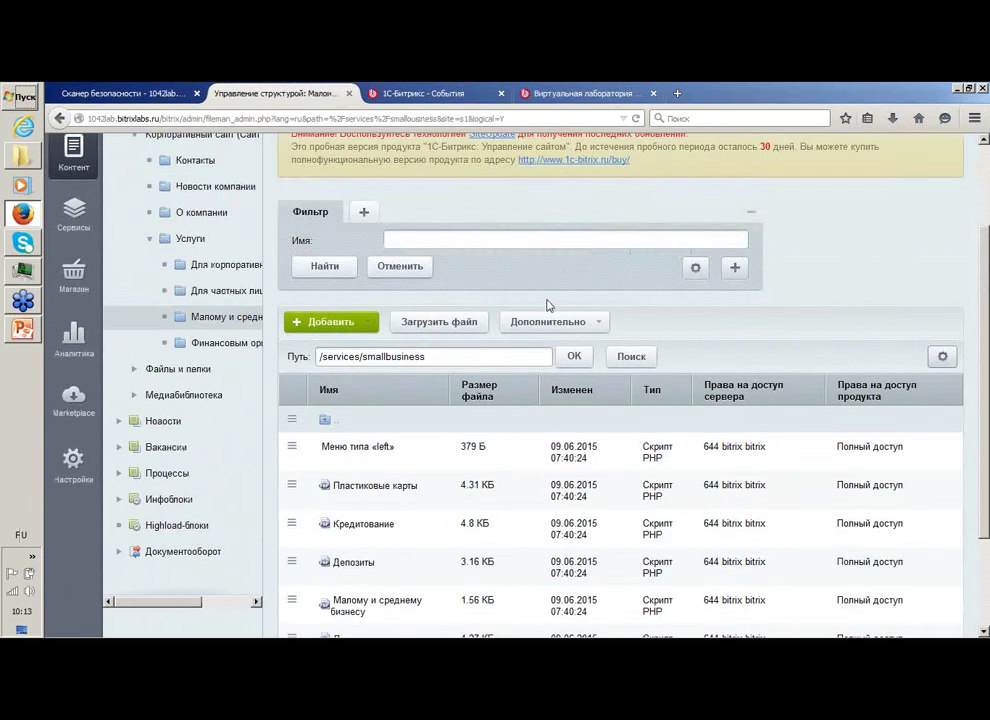
Step: Filter the Малому и среднему бизнесу files by the names кредит and %кредит%, and reset the filter to an empty name
{"action": "scroll", "coordinate": [760, 324], "scroll_direction": "down", "scroll_amount": 2}
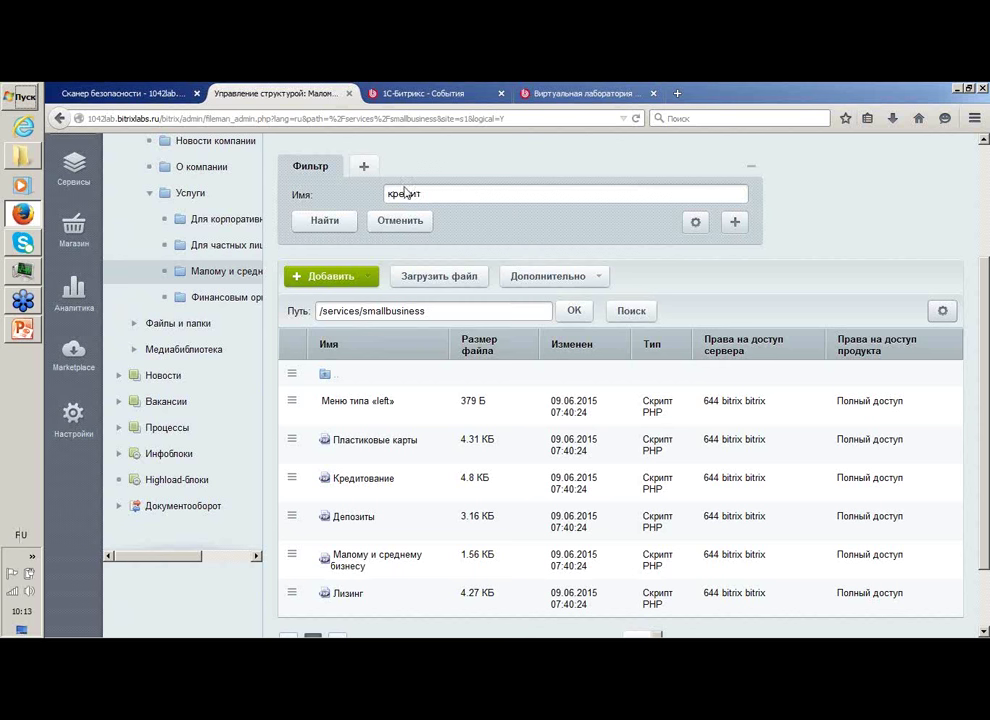
{"action": "left_click", "coordinate": [329, 221]}
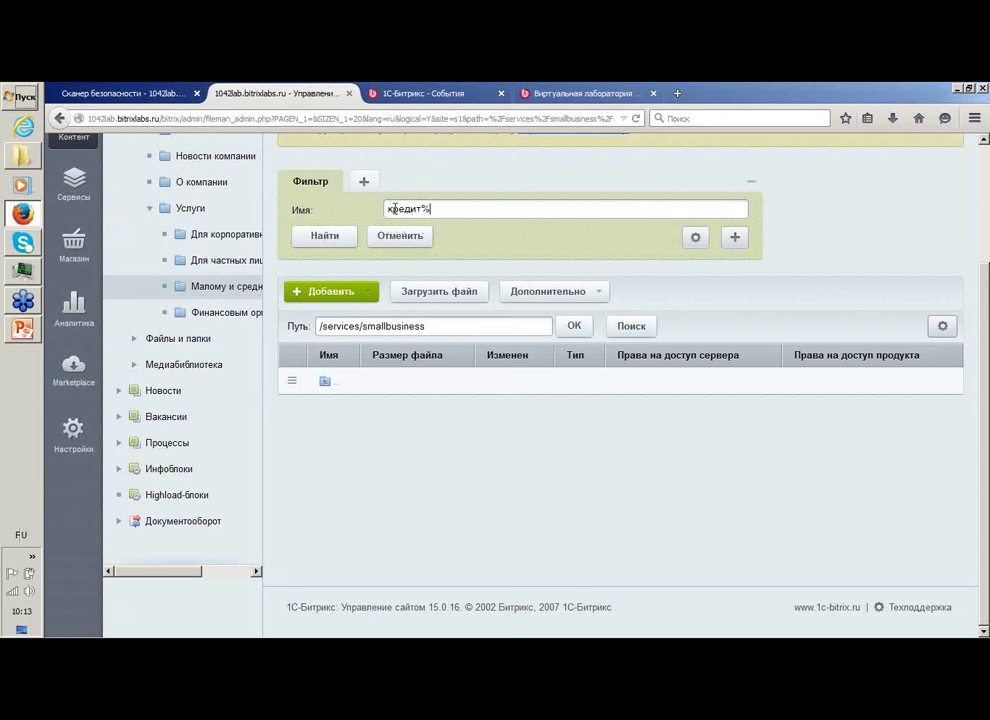
{"action": "type", "text": "%"}
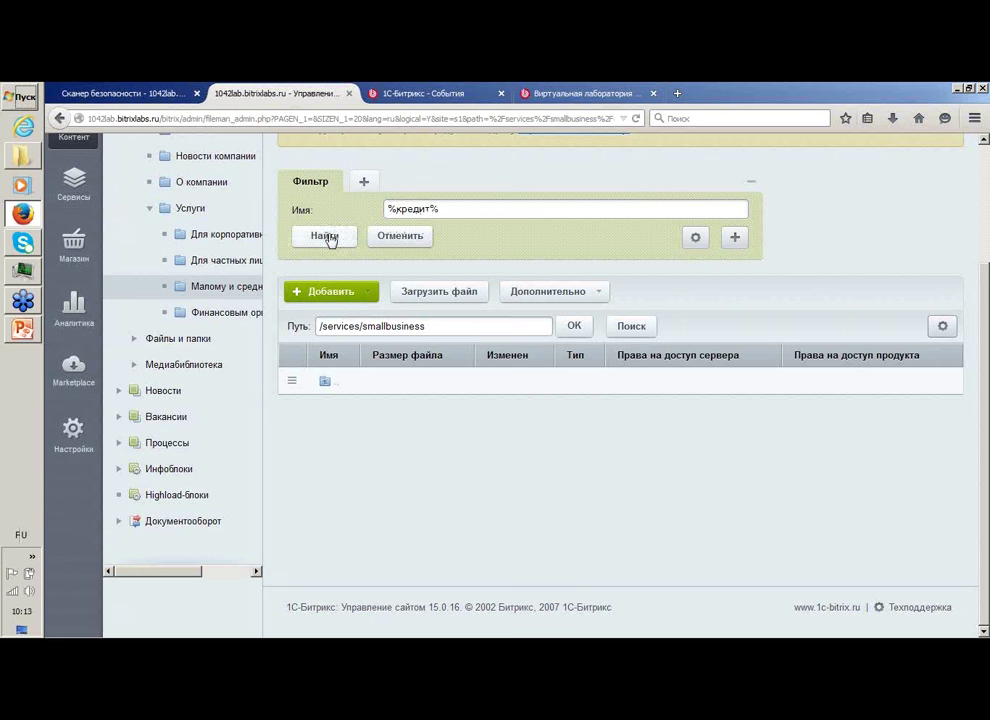
{"action": "left_click", "coordinate": [327, 237]}
{"action": "left_click", "coordinate": [326, 237]}
{"action": "triple_click", "coordinate": [430, 209]}
{"action": "key", "text": "BackSpace"}
{"action": "left_click", "coordinate": [345, 240]}
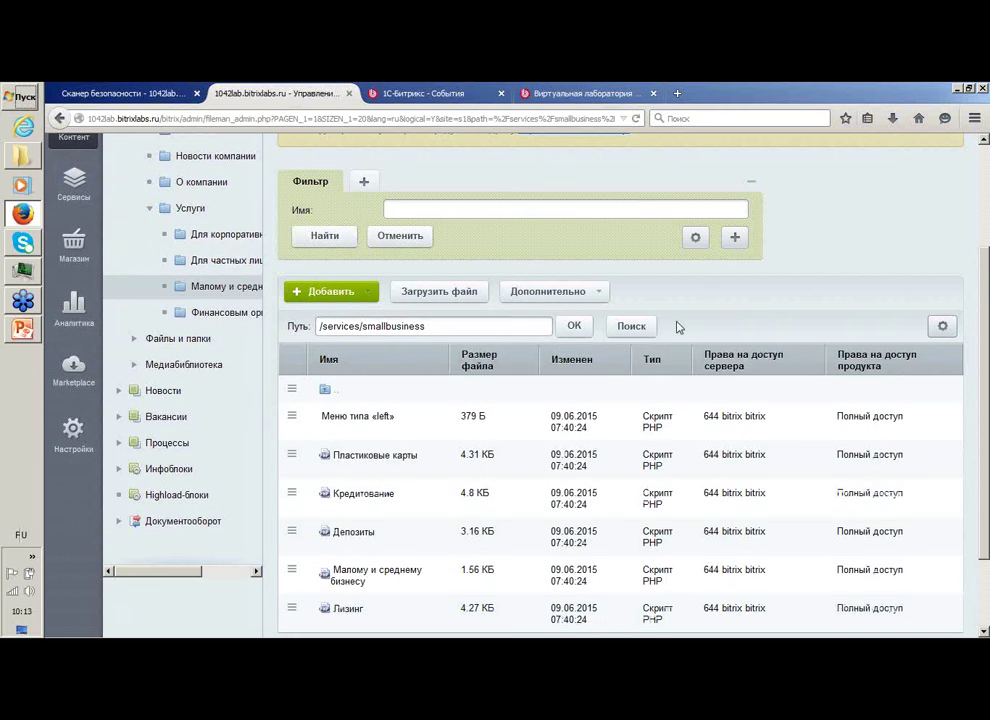
Step: View the Поиск form for this folder and the actions available for the Пластиковые карты file, leaving both unused
{"action": "left_click", "coordinate": [631, 326]}
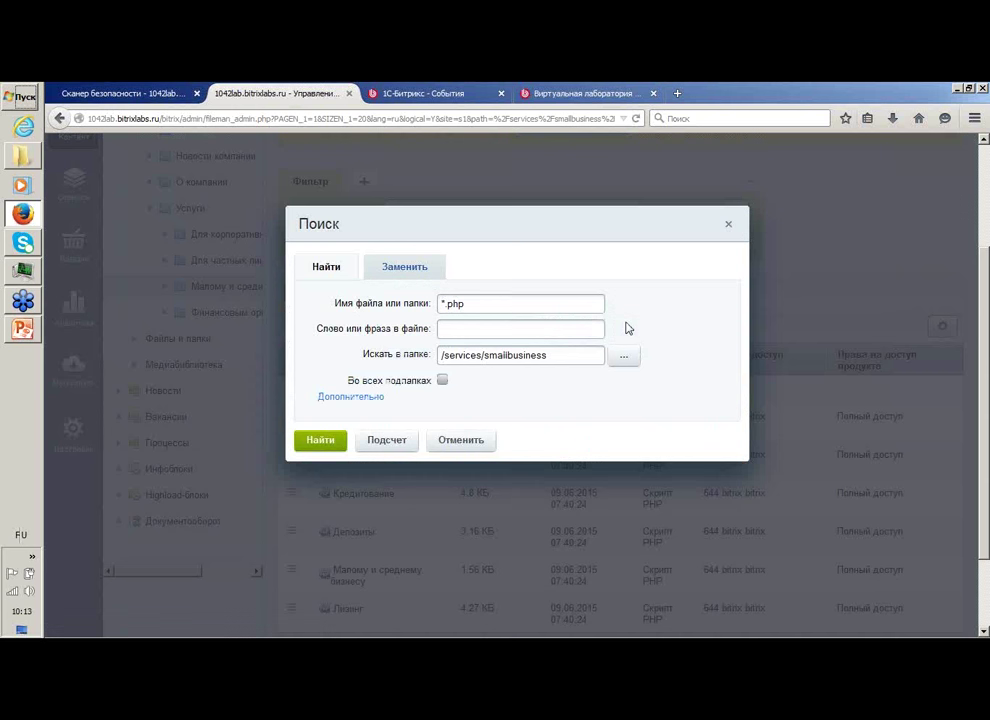
{"action": "left_click", "coordinate": [449, 440]}
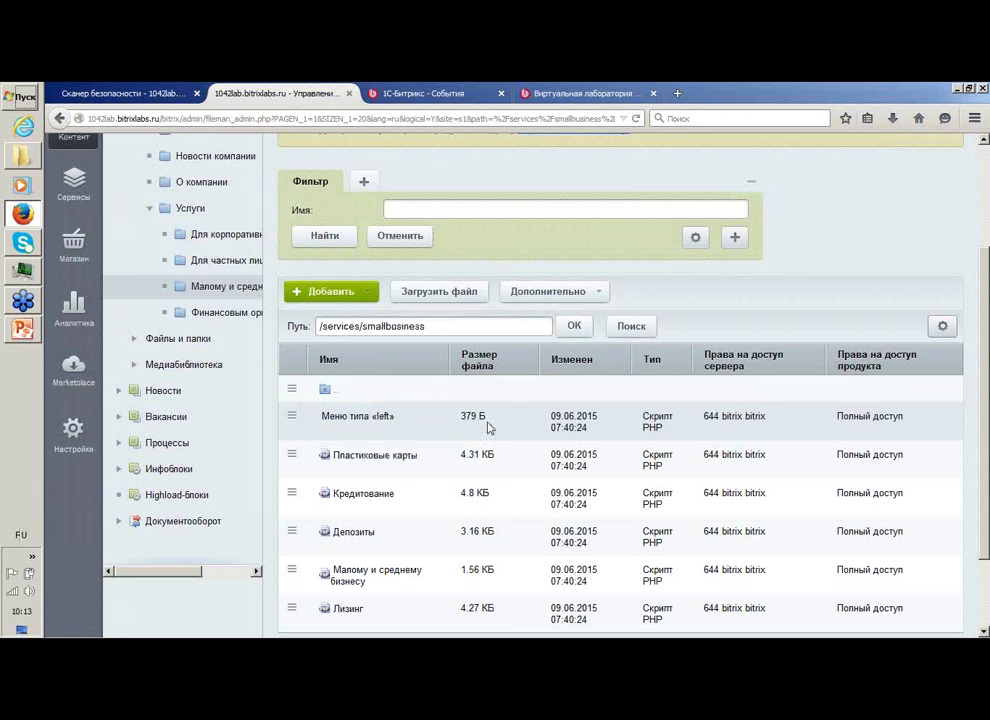
{"action": "scroll", "coordinate": [692, 250], "scroll_direction": "down", "scroll_amount": 2}
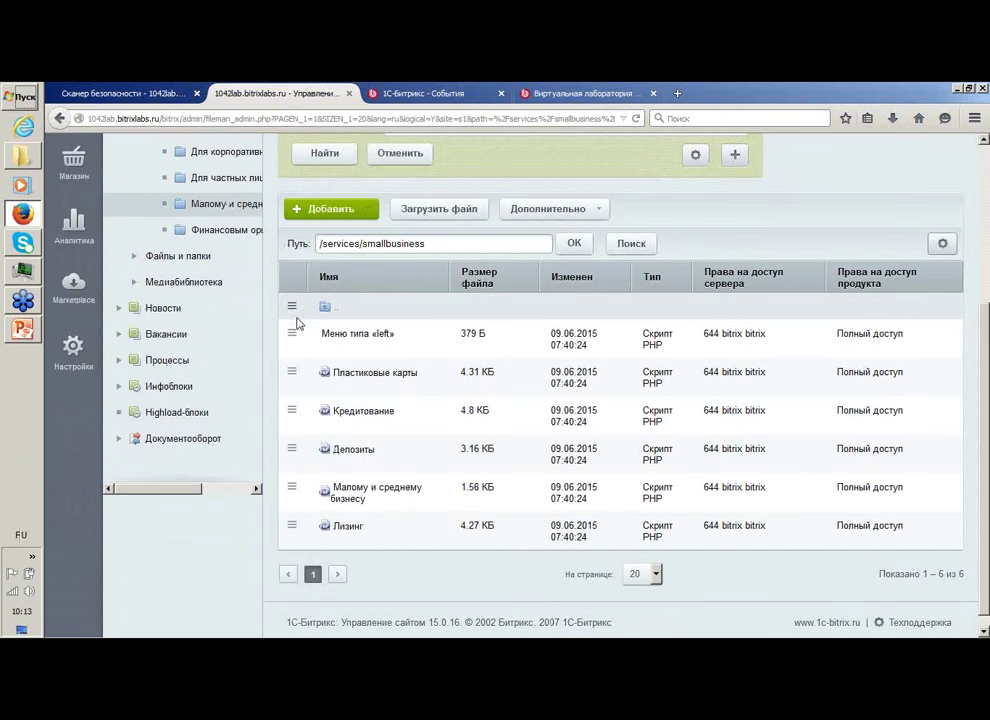
{"action": "left_click", "coordinate": [293, 381]}
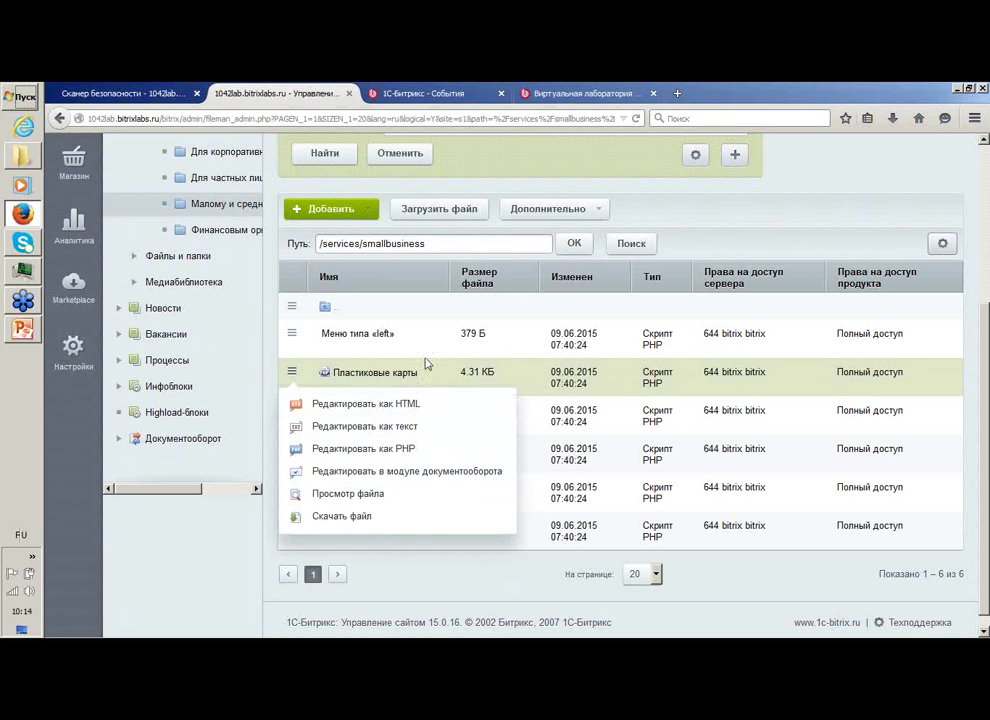
{"action": "left_click", "coordinate": [811, 246]}
Step: View the folder's additional options, including the user groups offered under Показать права на доступ для
{"action": "scroll", "coordinate": [812, 240], "scroll_direction": "up", "scroll_amount": 3}
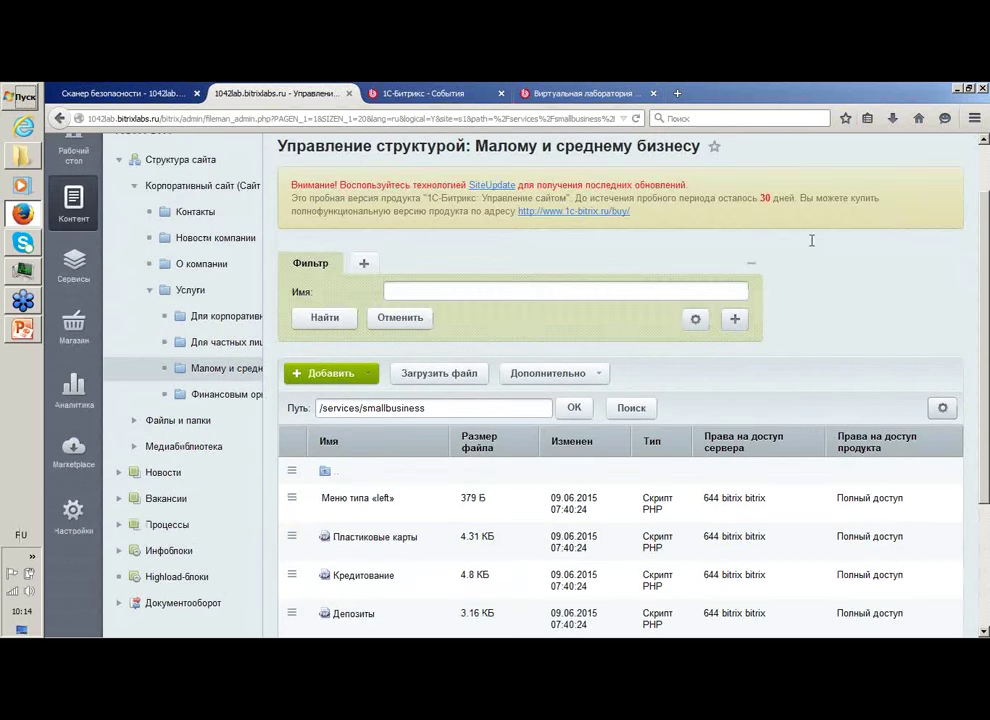
{"action": "left_click", "coordinate": [557, 376]}
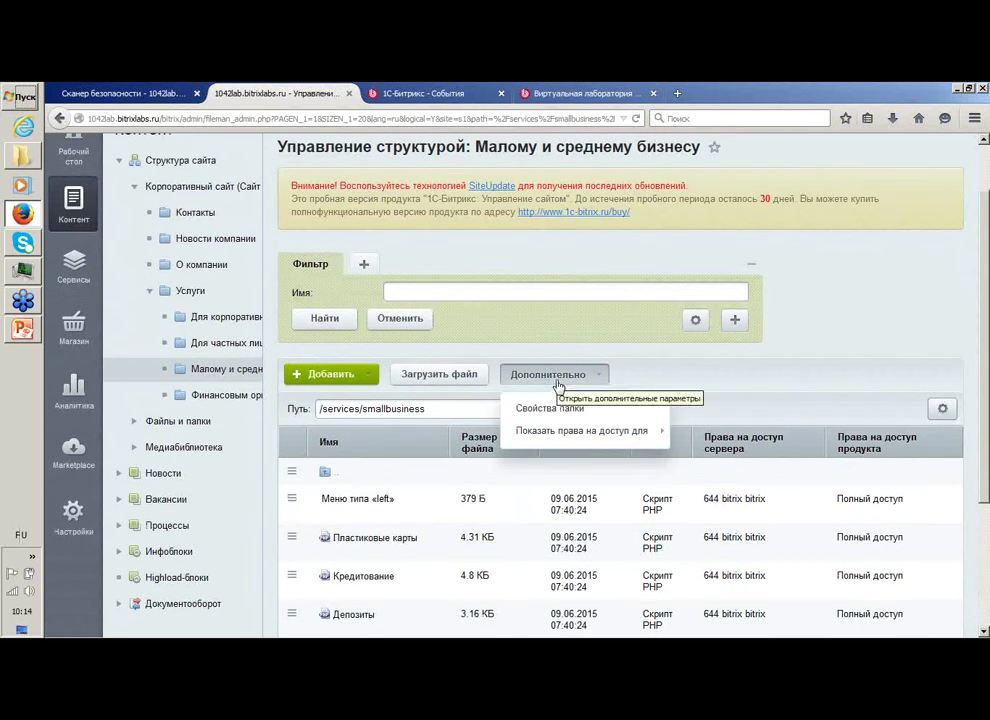
{"action": "mouse_move", "coordinate": [557, 431]}
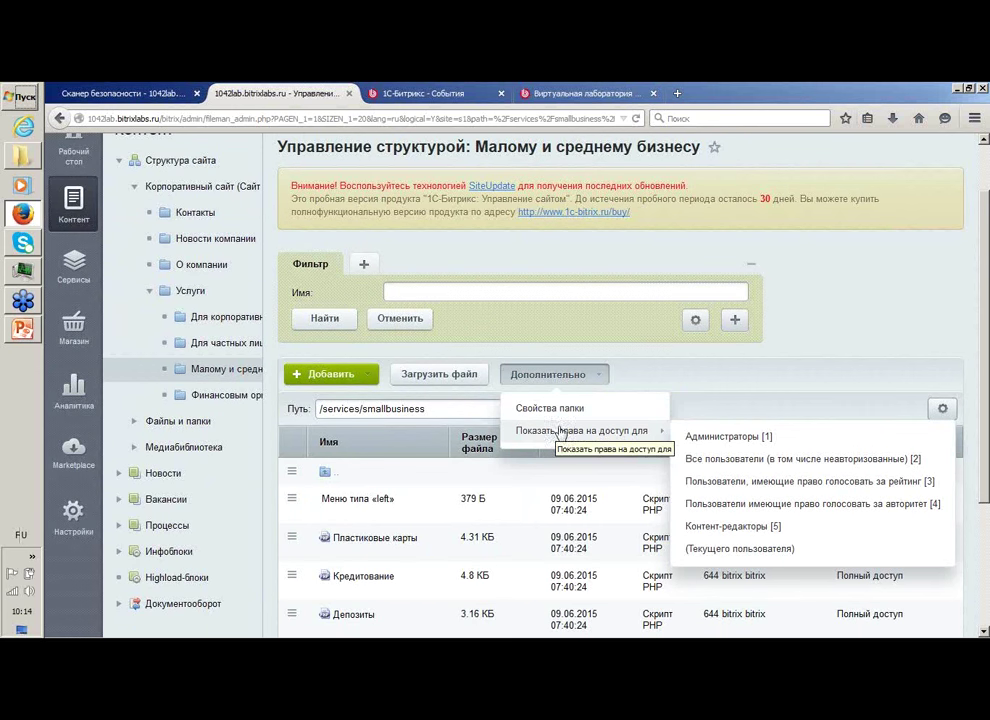
{"action": "left_click", "coordinate": [723, 355]}
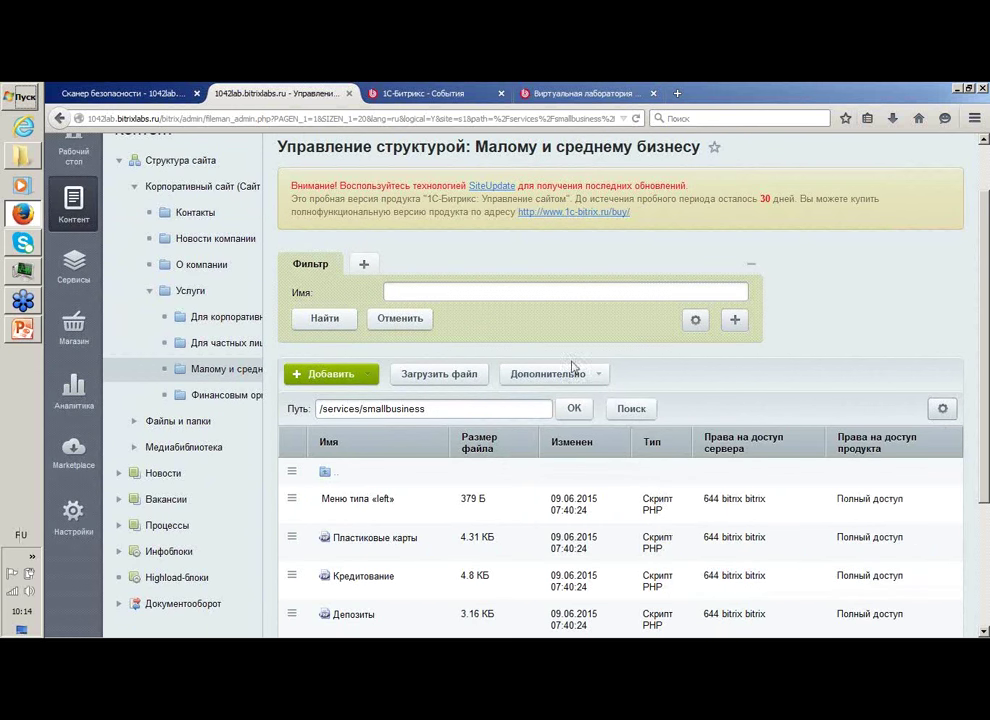
Step: Expand and open Файлы и папки in the site structure and look over the folders and files in the root
{"action": "left_click", "coordinate": [134, 422]}
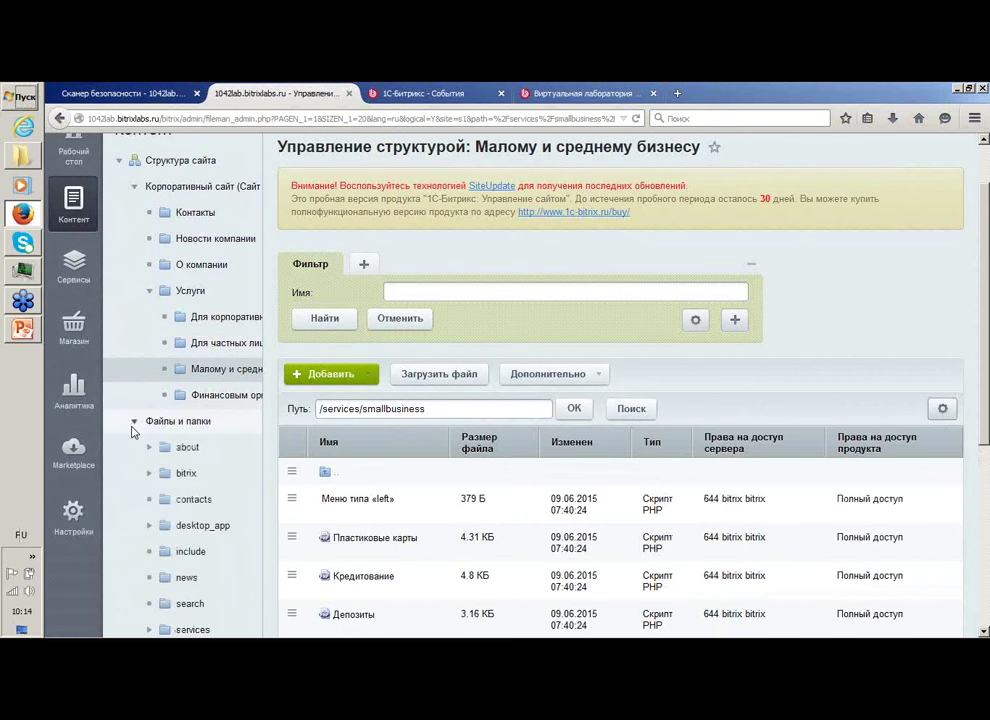
{"action": "left_click", "coordinate": [185, 428]}
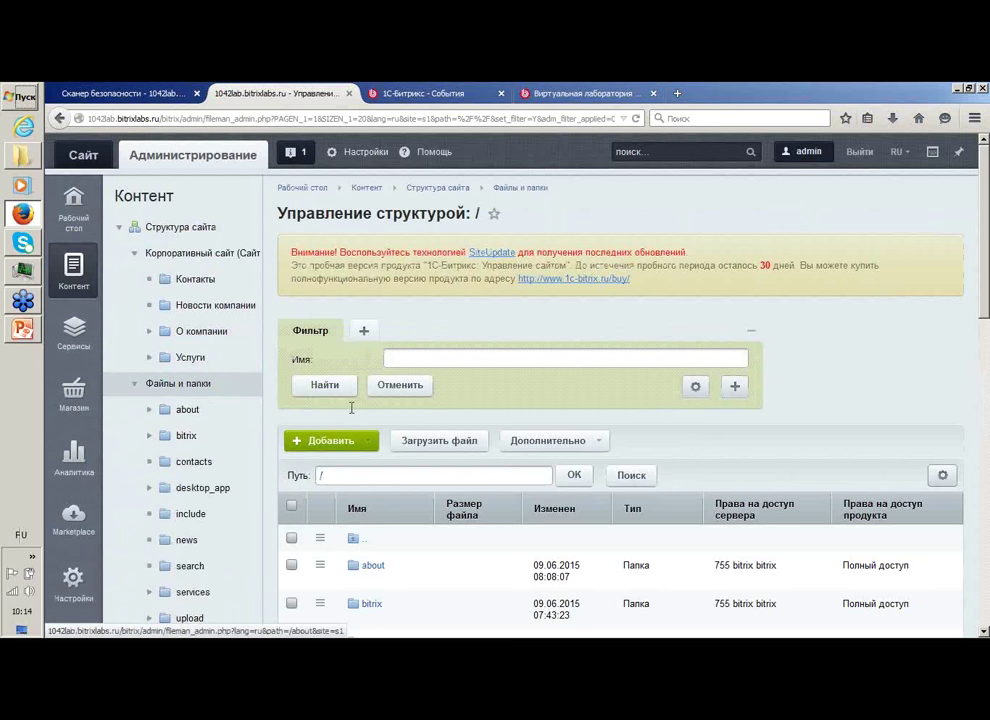
{"action": "scroll", "coordinate": [636, 325], "scroll_direction": "down", "scroll_amount": 3}
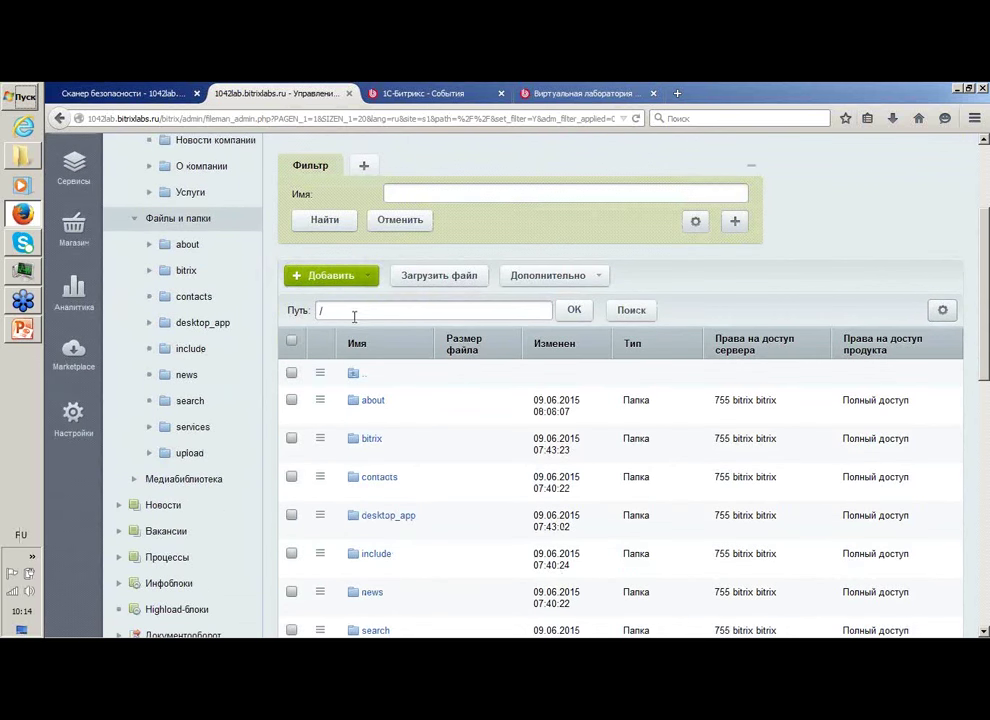
{"action": "scroll", "coordinate": [247, 231], "scroll_direction": "up", "scroll_amount": 2}
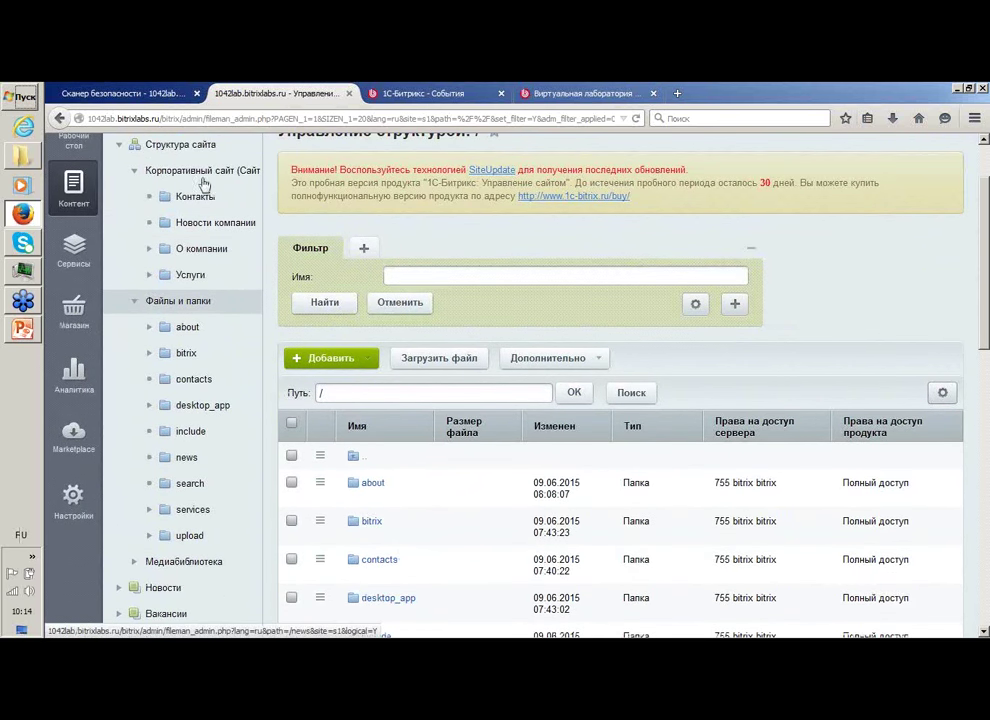
{"action": "scroll", "coordinate": [686, 394], "scroll_direction": "down", "scroll_amount": 3}
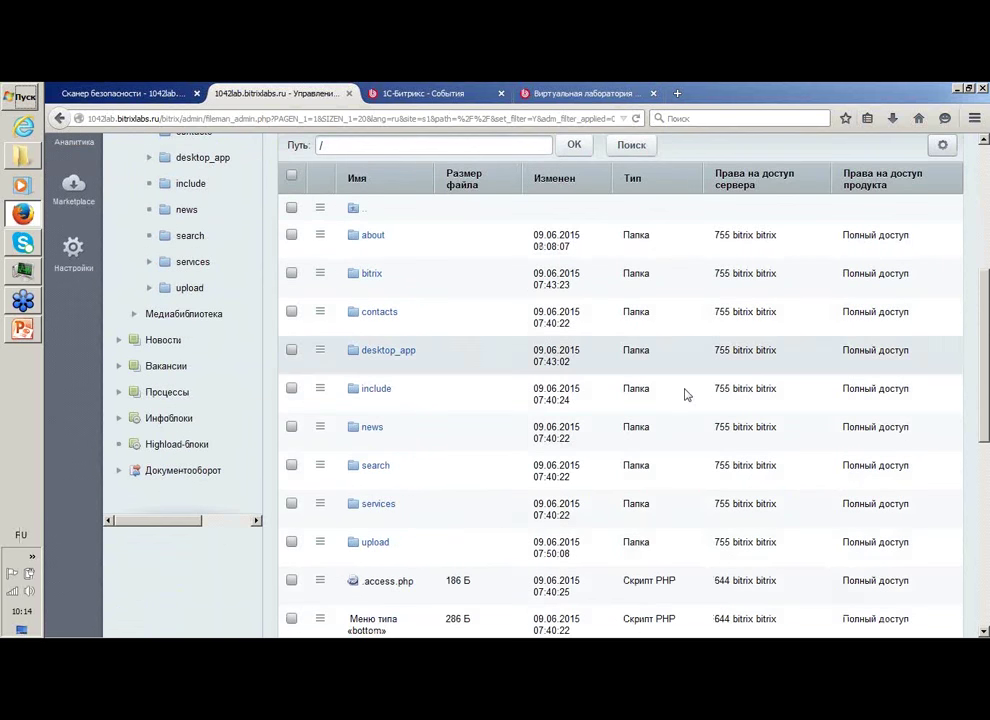
{"action": "scroll", "coordinate": [391, 357], "scroll_direction": "down", "scroll_amount": 1}
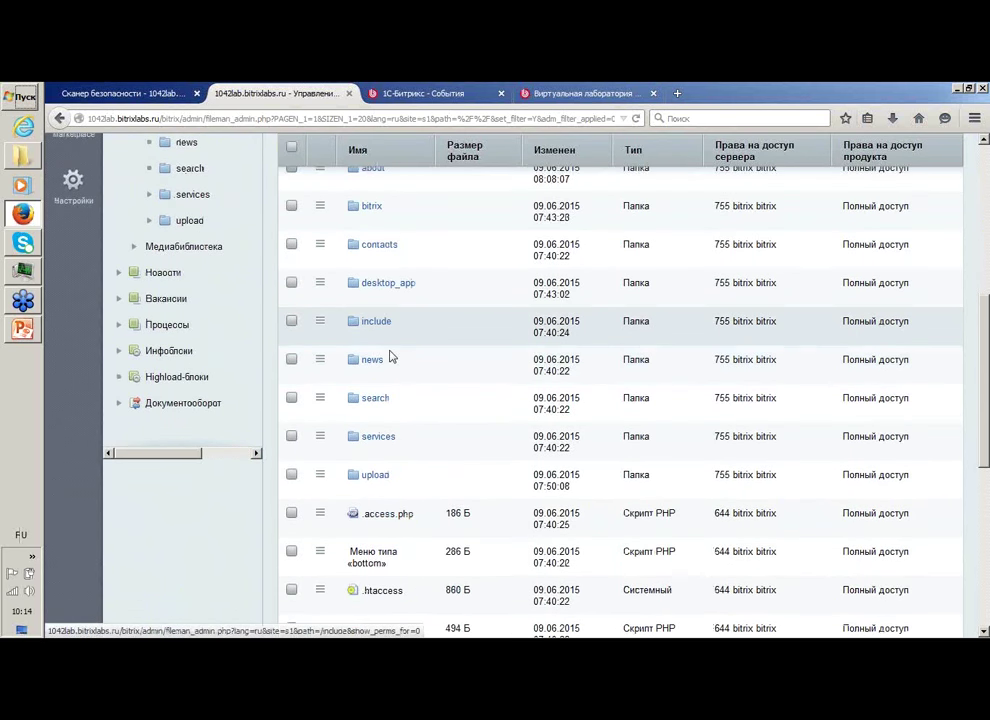
{"action": "scroll", "coordinate": [400, 365], "scroll_direction": "up", "scroll_amount": 2}
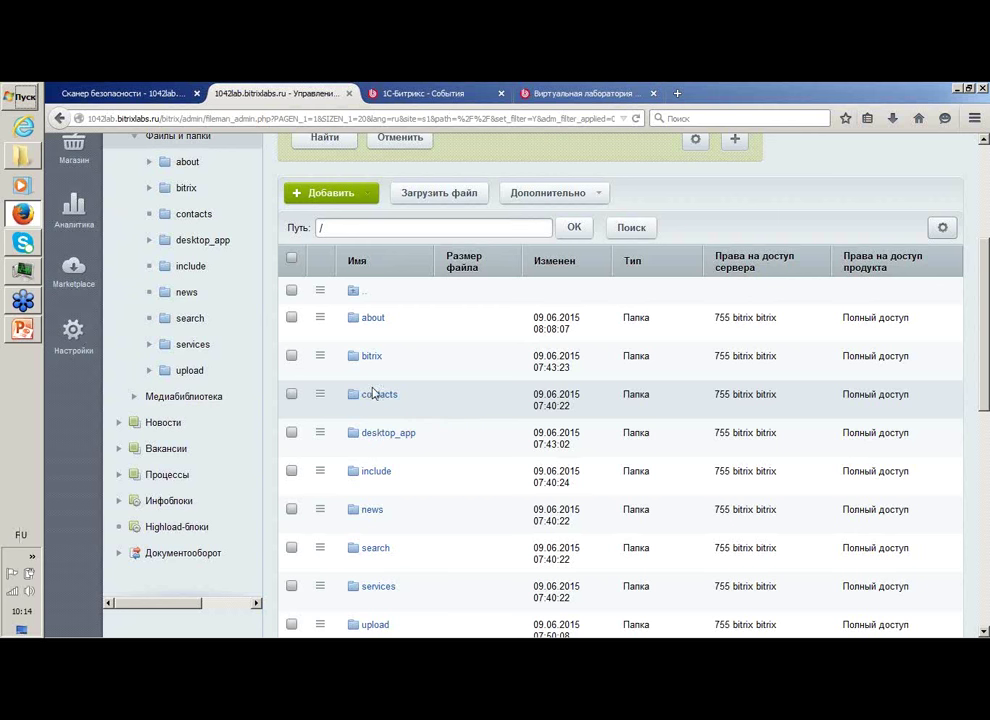
Step: Open the contacts folder to view its files and collapse the Структура сайта tree
{"action": "double_click", "coordinate": [372, 394]}
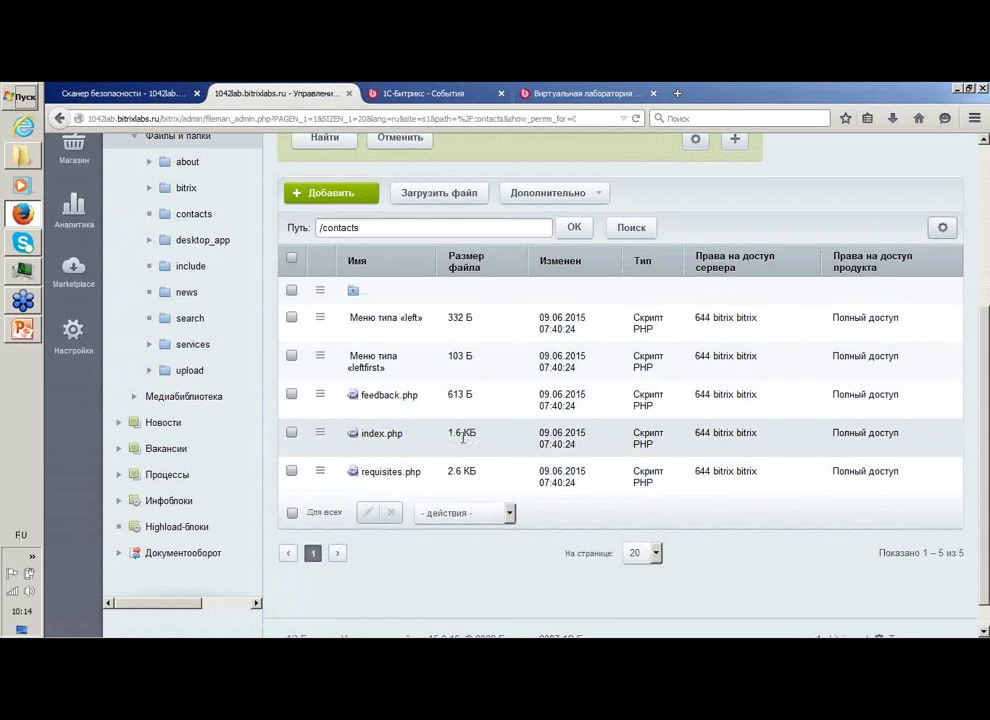
{"action": "scroll", "coordinate": [254, 287], "scroll_direction": "up", "scroll_amount": 5}
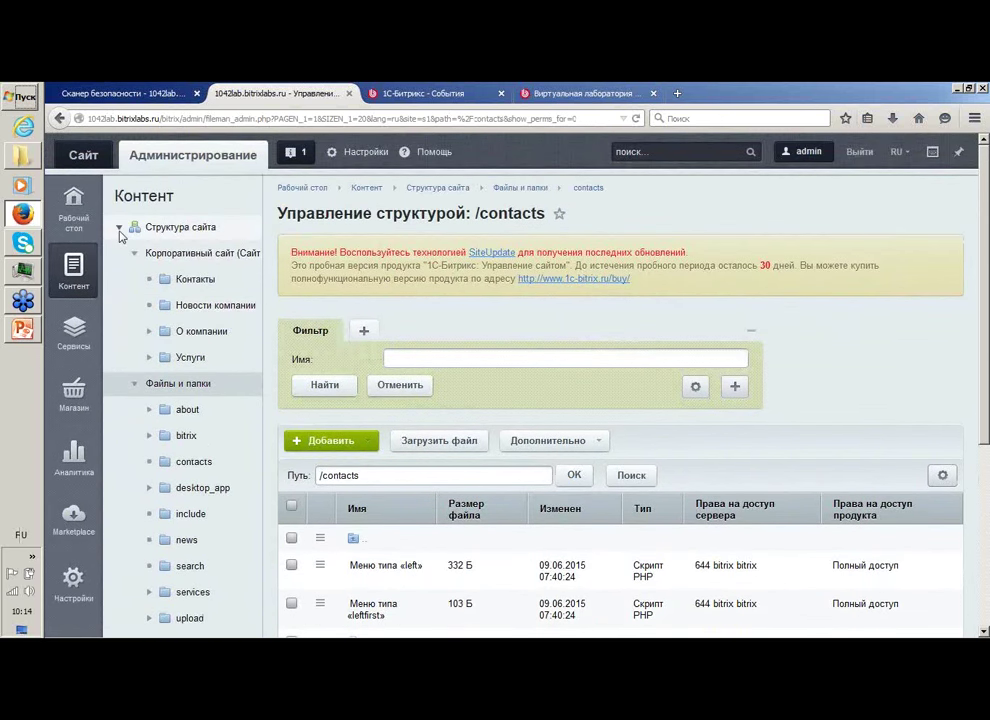
{"action": "left_click", "coordinate": [119, 229]}
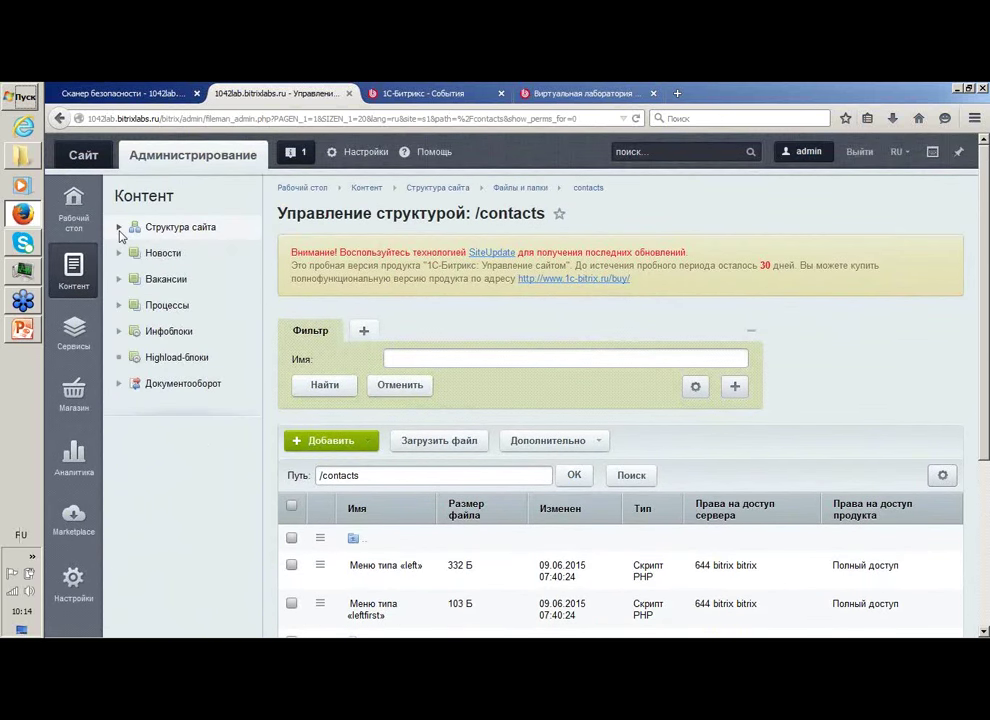
Step: Open the Сервисы section and inspect Контекстная реклама down to Яндекс.Директ, collapsing it again
{"action": "left_click", "coordinate": [80, 330]}
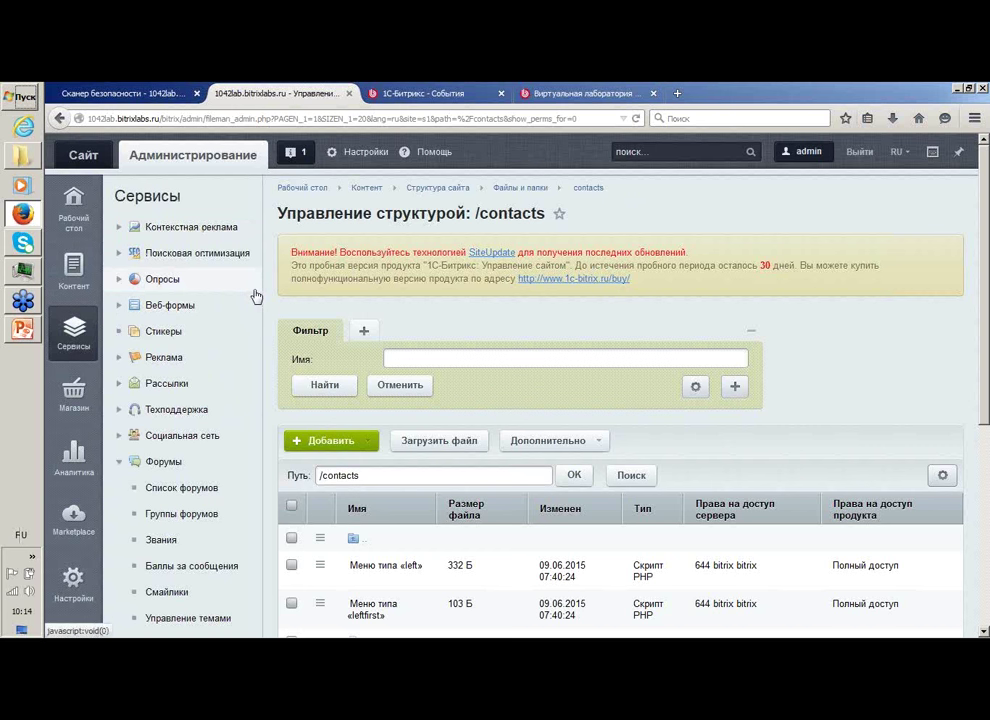
{"action": "left_click", "coordinate": [136, 229]}
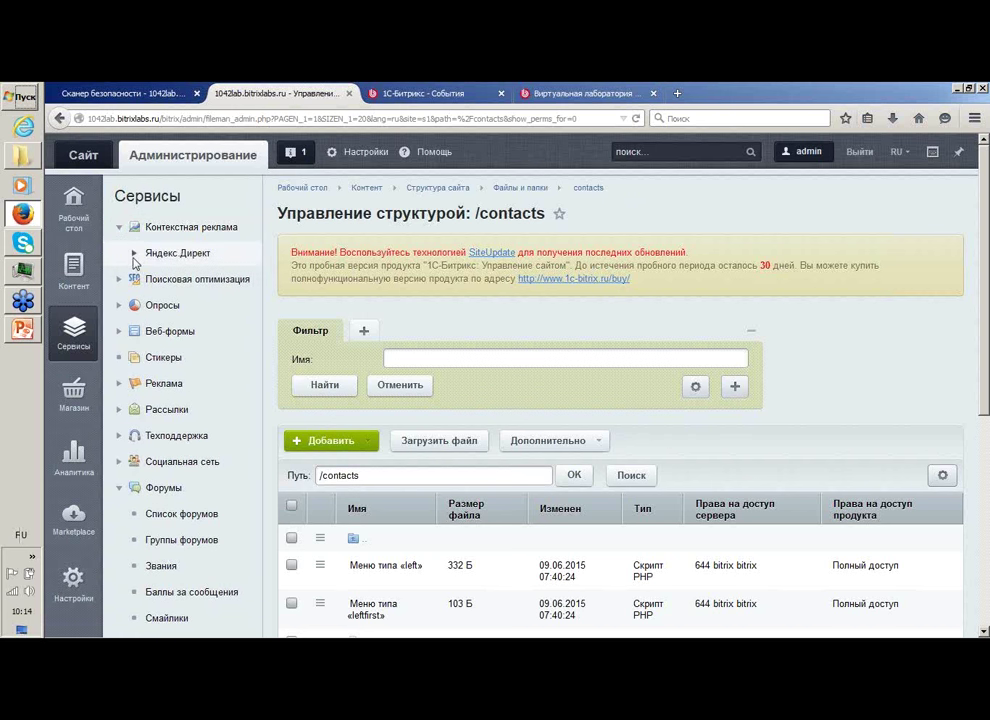
{"action": "left_click", "coordinate": [134, 254]}
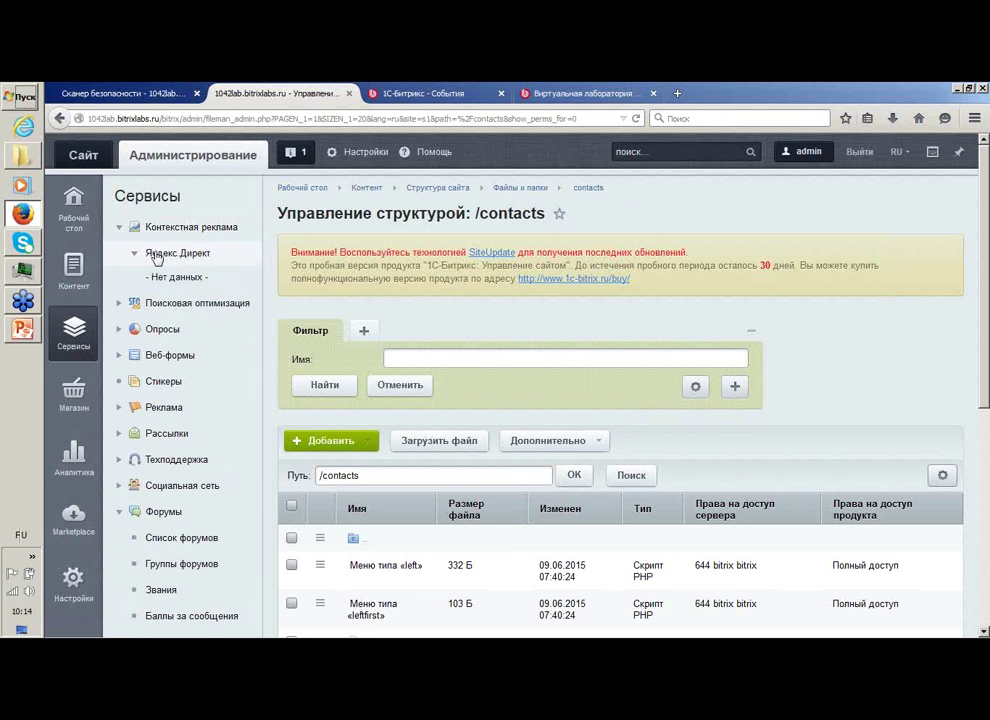
{"action": "left_click", "coordinate": [118, 229]}
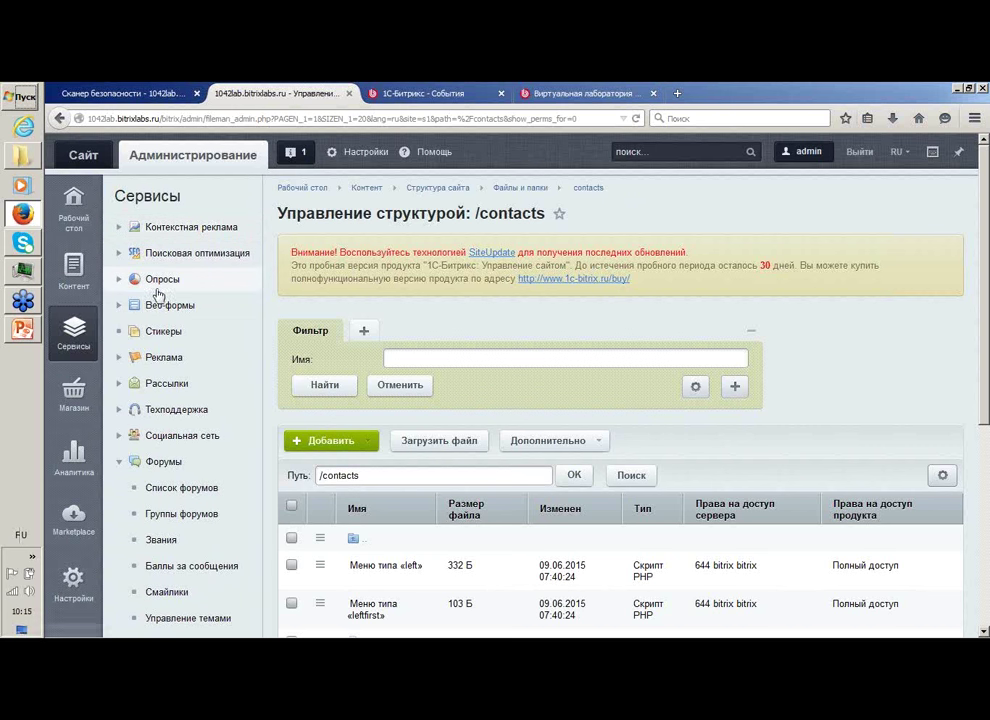
Step: Look over the items under Опросы and Веб-формы in Сервисы, collapsing each group after viewing
{"action": "left_click", "coordinate": [119, 280]}
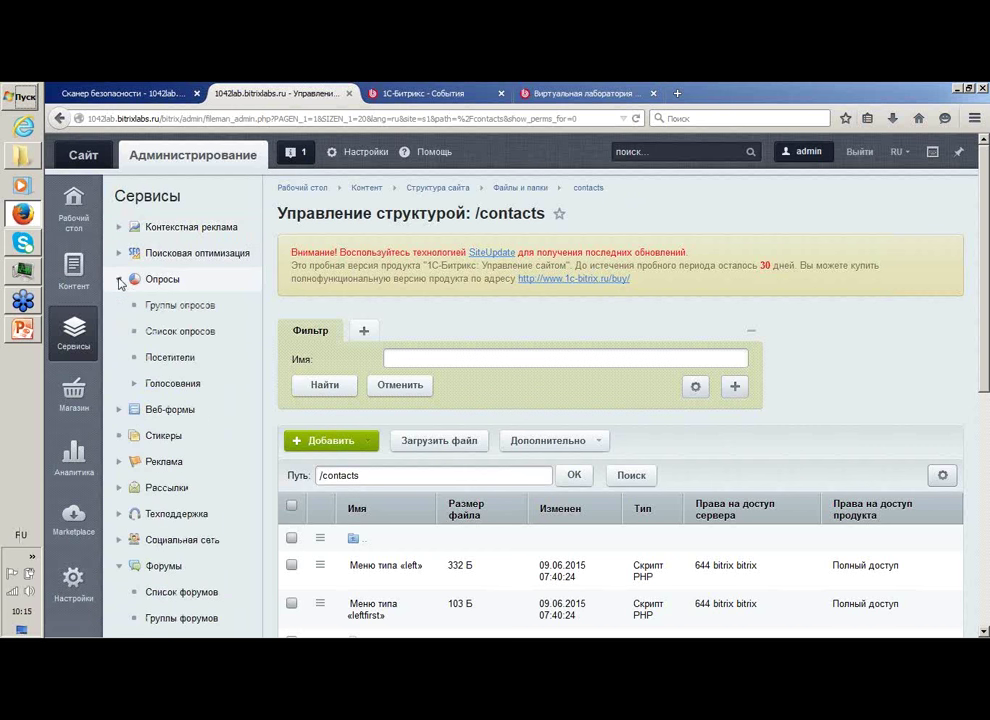
{"action": "left_click", "coordinate": [121, 281]}
{"action": "left_click", "coordinate": [119, 280]}
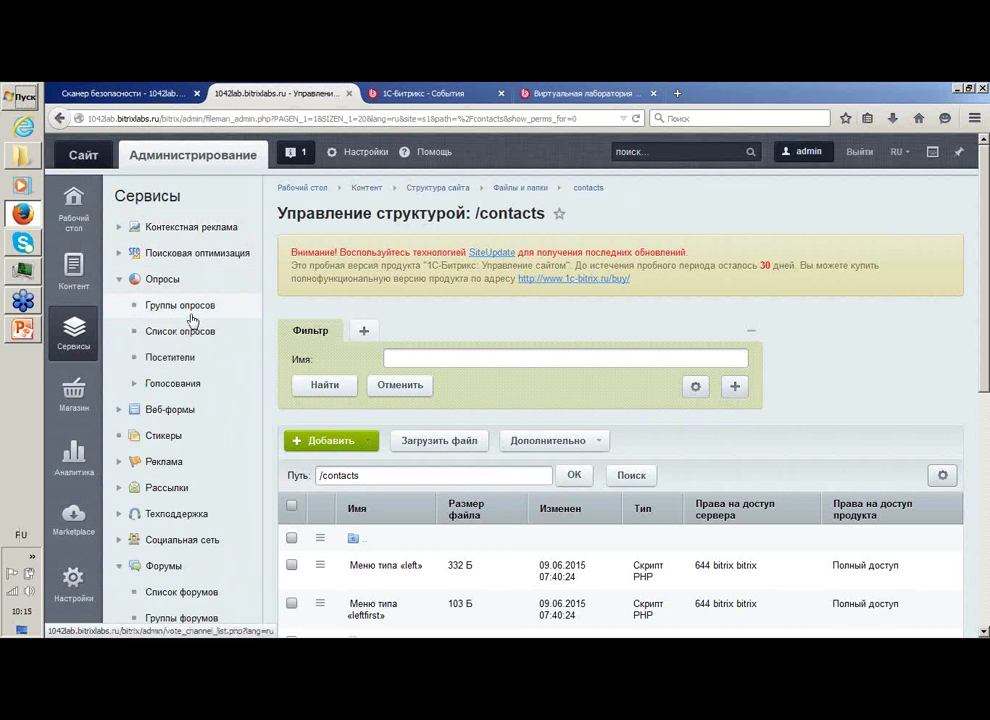
{"action": "left_click", "coordinate": [119, 281]}
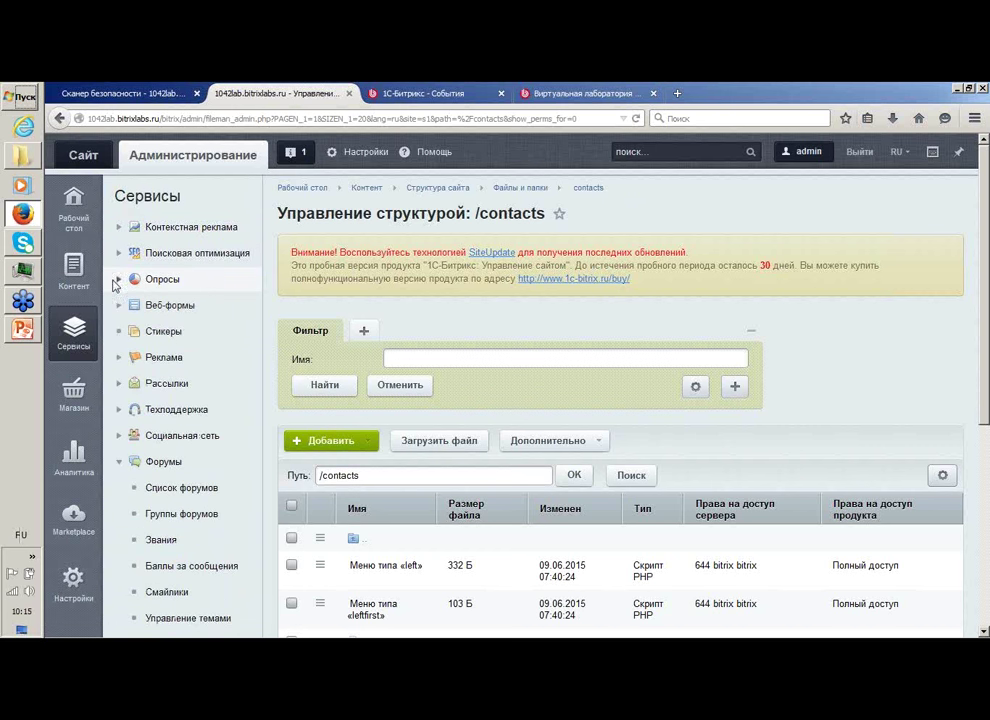
{"action": "left_click", "coordinate": [118, 306]}
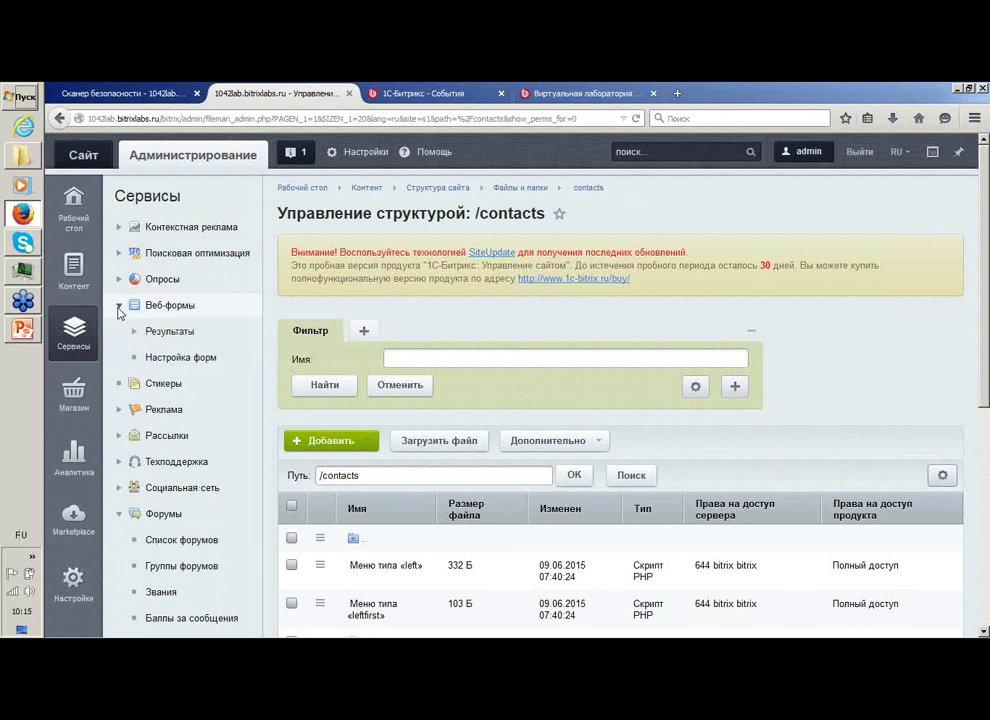
{"action": "left_click", "coordinate": [118, 307]}
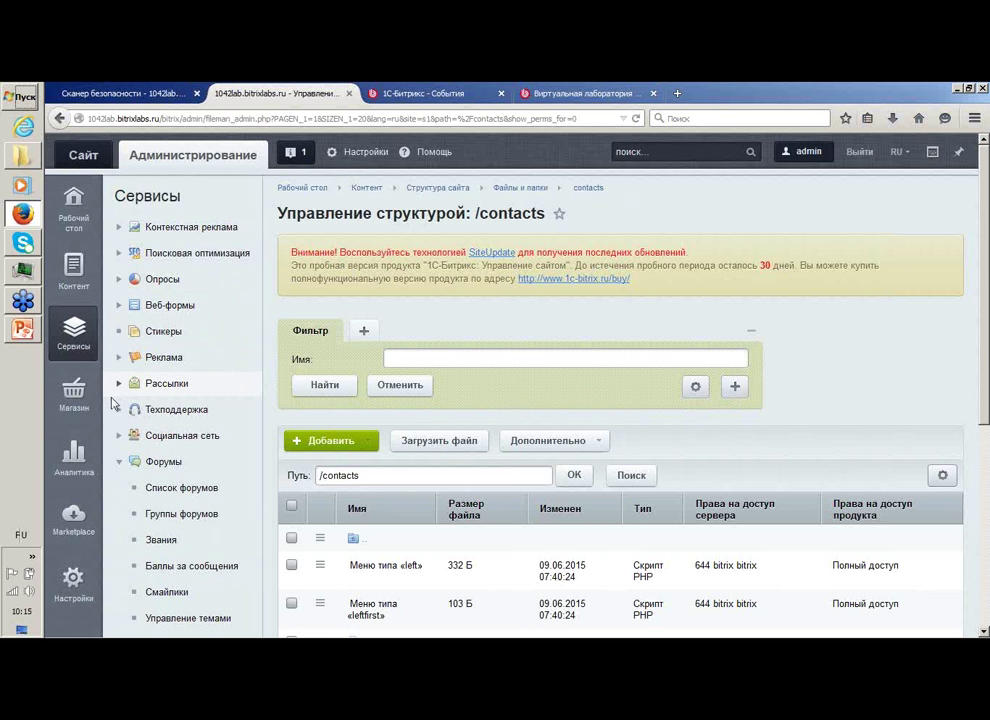
Step: Look over the items under Социальная сеть in Сервисы, and collapse that group and Форумы
{"action": "scroll", "coordinate": [115, 380], "scroll_direction": "down", "scroll_amount": 2}
{"action": "left_click", "coordinate": [117, 355]}
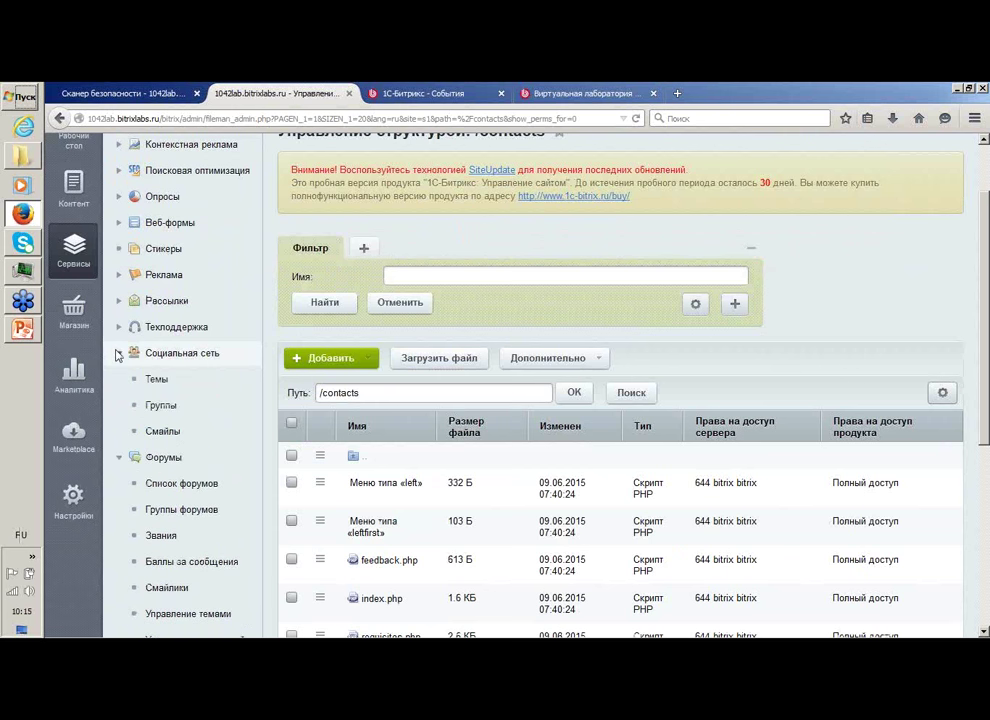
{"action": "left_click", "coordinate": [117, 355]}
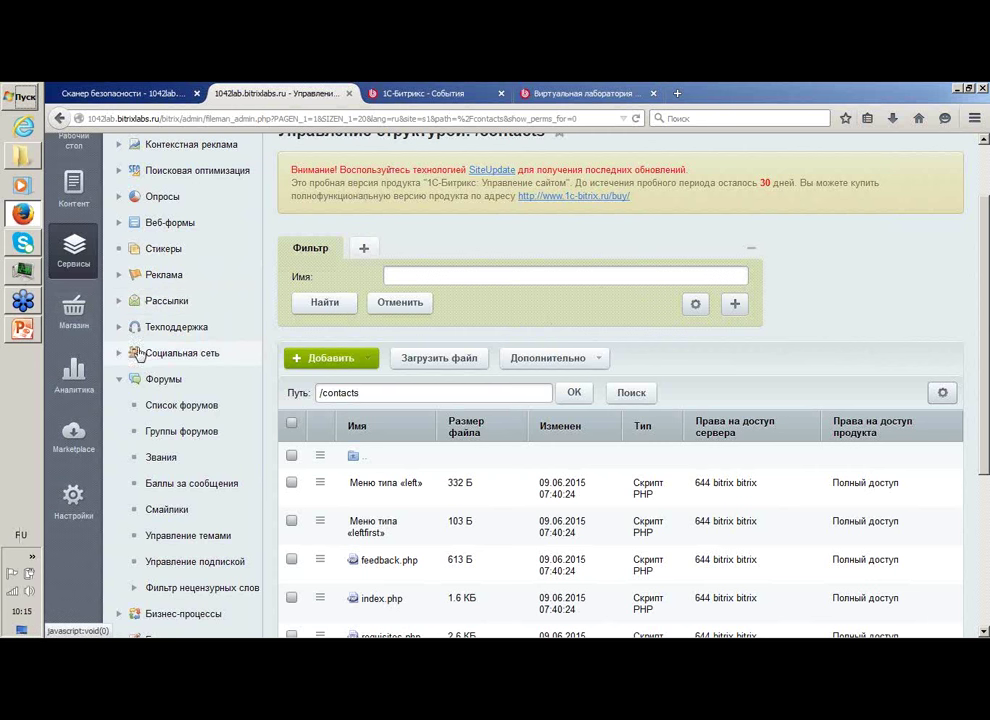
{"action": "left_click", "coordinate": [119, 380]}
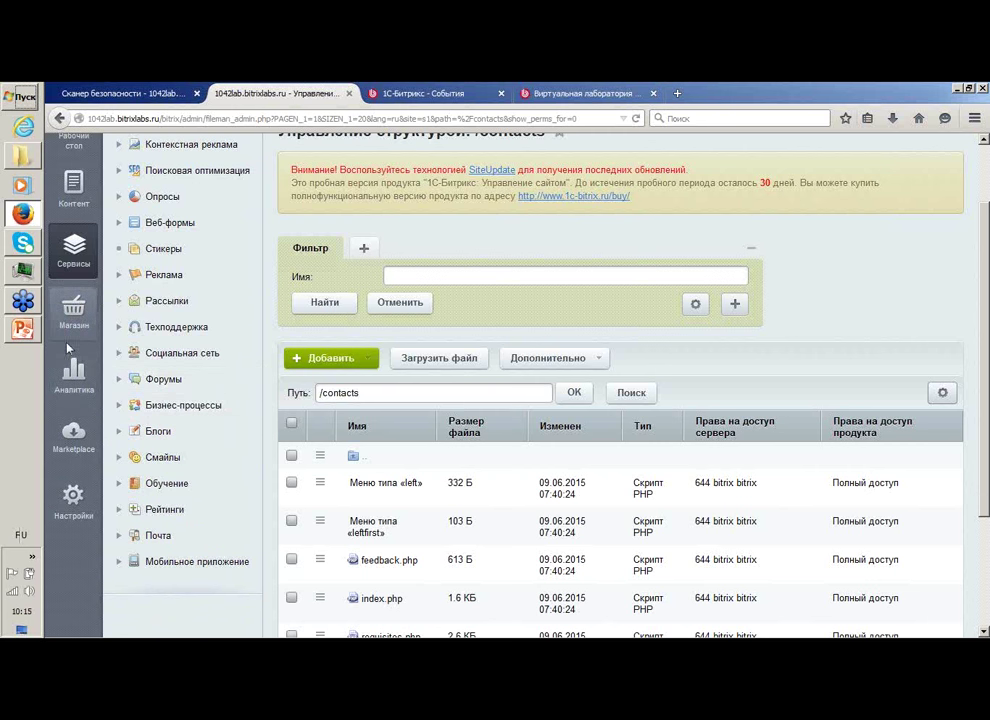
Step: Open the Аналитика section and look over its list of statistics groups
{"action": "left_click", "coordinate": [68, 398]}
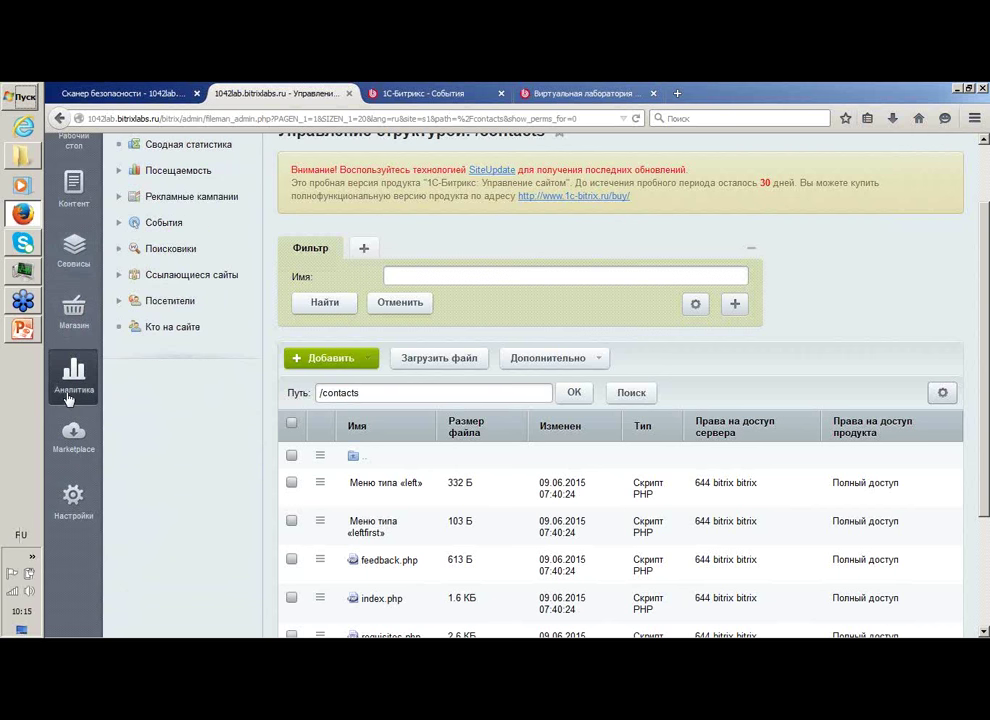
{"action": "scroll", "coordinate": [237, 387], "scroll_direction": "up", "scroll_amount": 2}
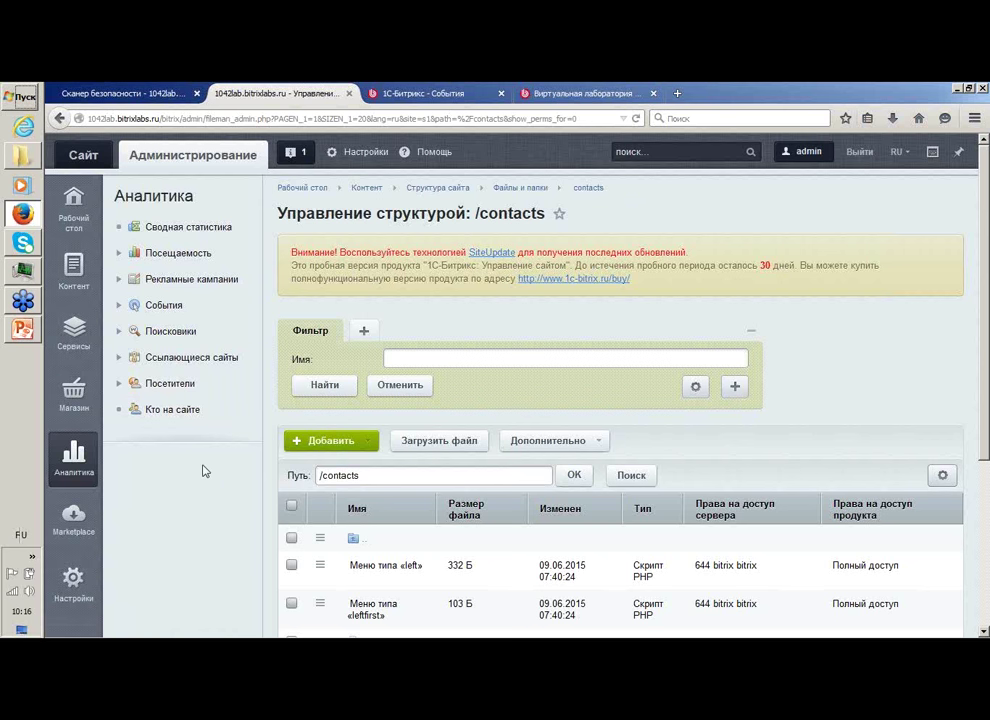
{"action": "scroll", "coordinate": [203, 470], "scroll_direction": "down", "scroll_amount": 2}
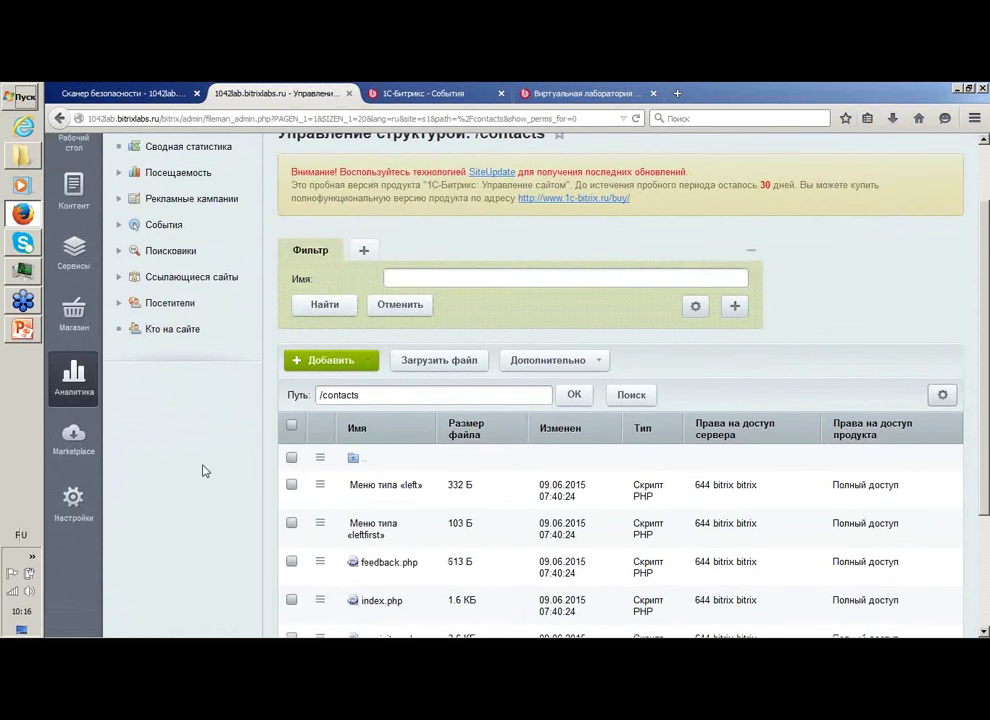
{"action": "scroll", "coordinate": [203, 470], "scroll_direction": "up", "scroll_amount": 2}
Step: Open the Готовые сайты category of Каталог решений in the Marketplace section
{"action": "left_click", "coordinate": [56, 520]}
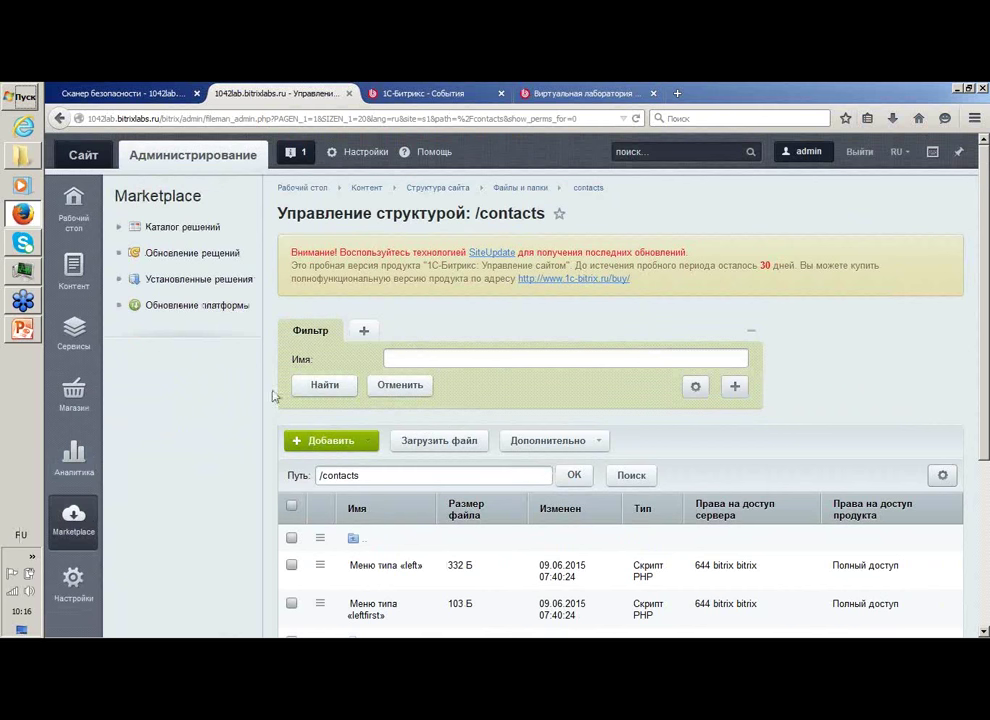
{"action": "left_click", "coordinate": [120, 229]}
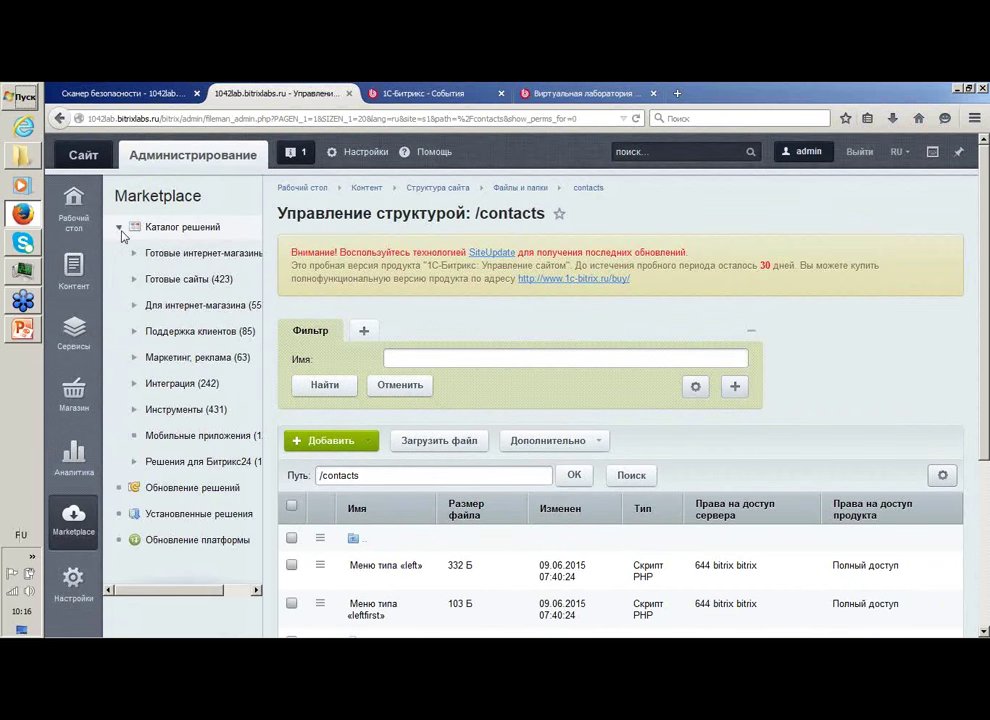
{"action": "left_click", "coordinate": [150, 280]}
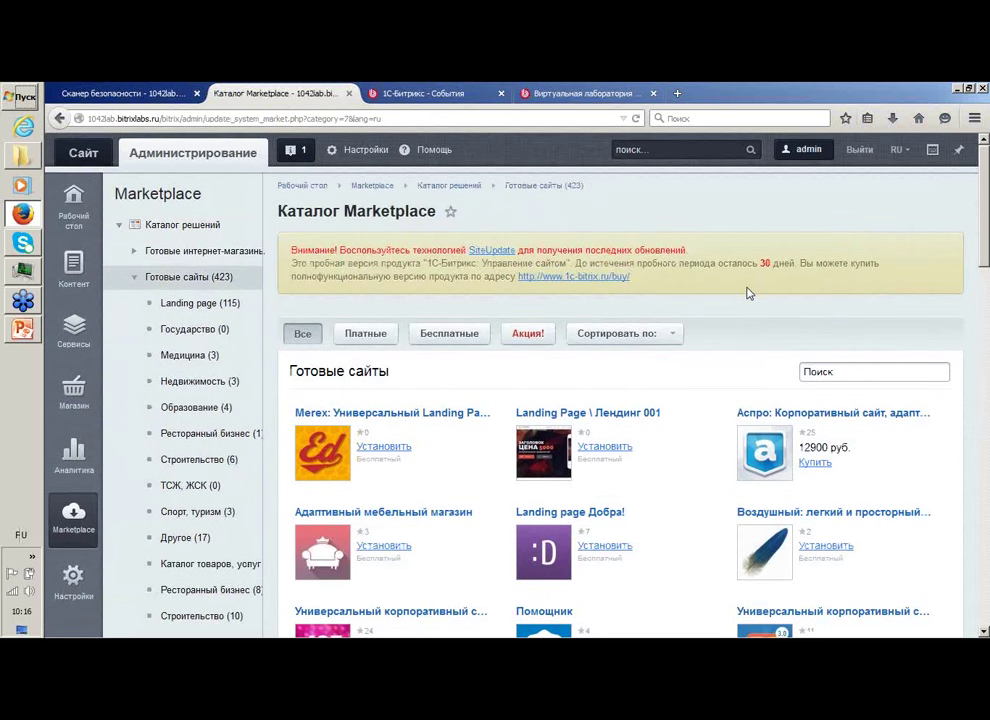
Step: Browse the ready-made site solutions in the catalog and collapse Готовые сайты and Каталог решений in the tree
{"action": "scroll", "coordinate": [744, 292], "scroll_direction": "down", "scroll_amount": 3}
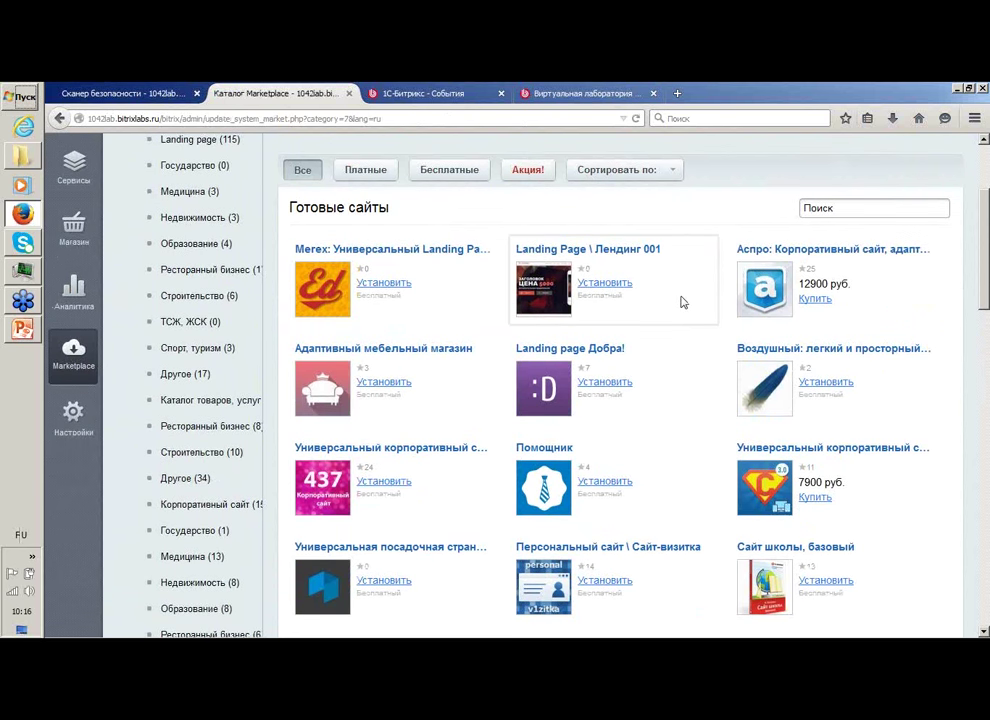
{"action": "scroll", "coordinate": [682, 302], "scroll_direction": "down", "scroll_amount": 6}
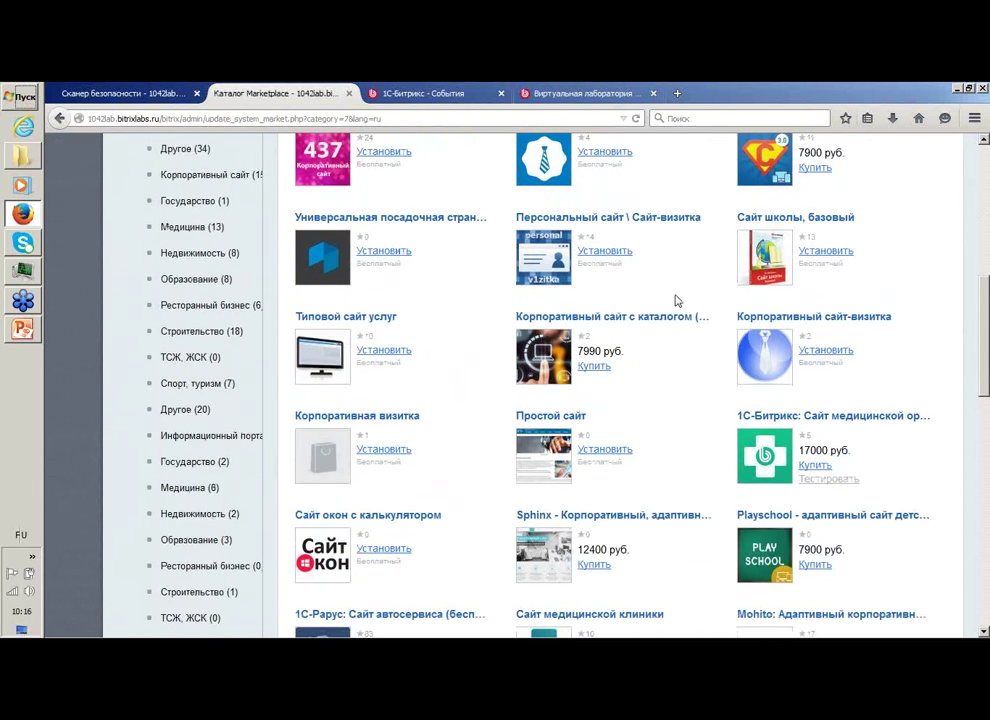
{"action": "scroll", "coordinate": [677, 260], "scroll_direction": "down", "scroll_amount": 3}
{"action": "scroll", "coordinate": [625, 347], "scroll_direction": "up", "scroll_amount": 12}
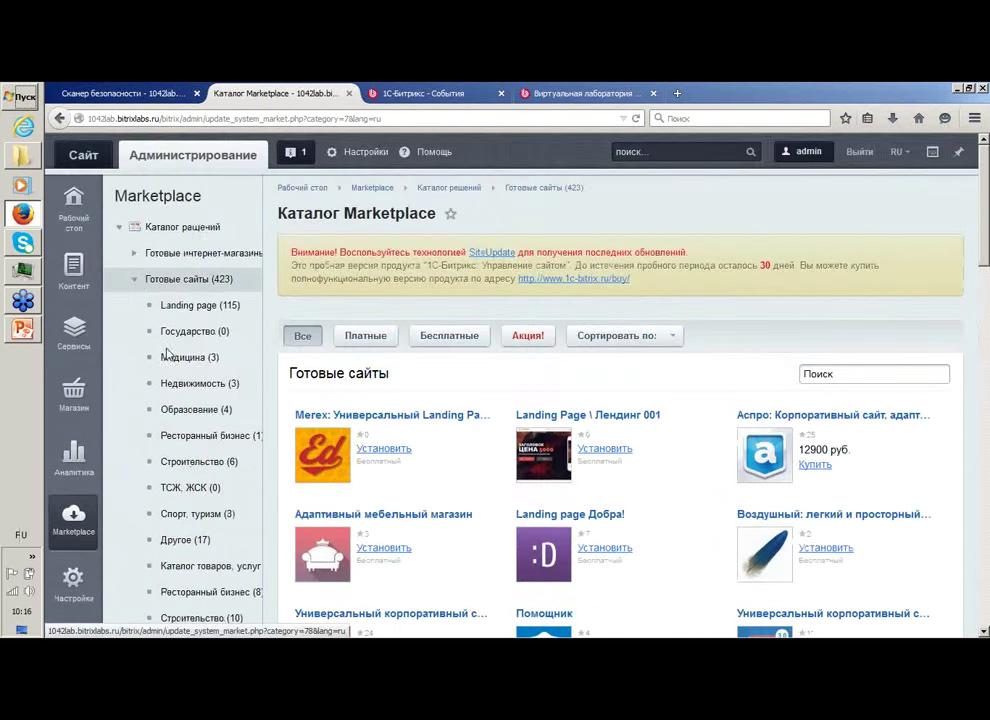
{"action": "left_click", "coordinate": [134, 279]}
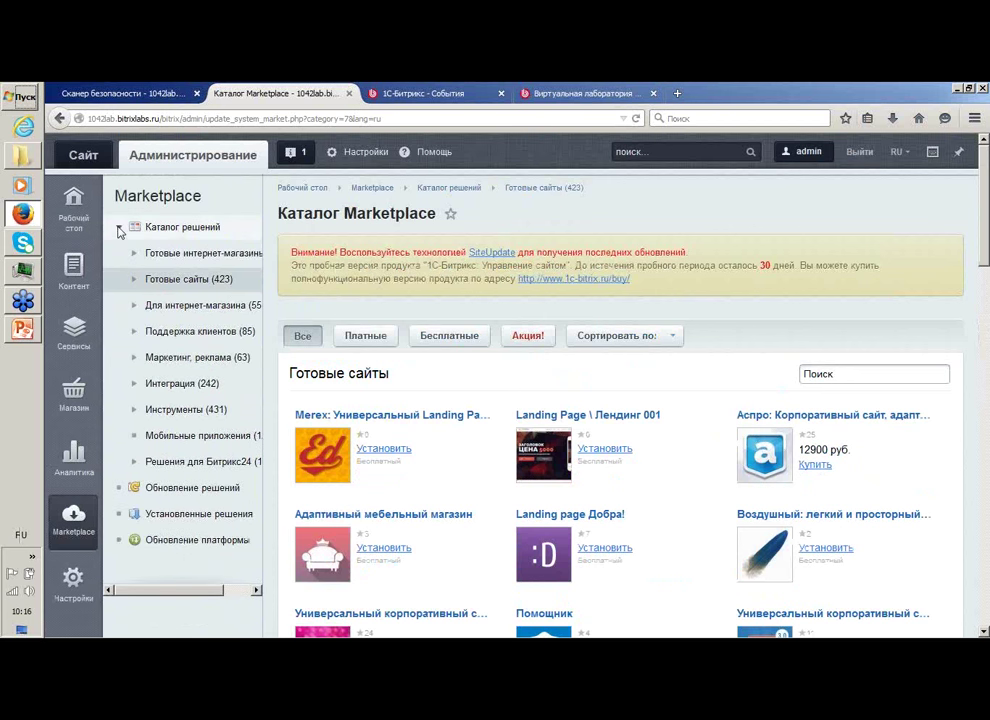
{"action": "left_click", "coordinate": [119, 229]}
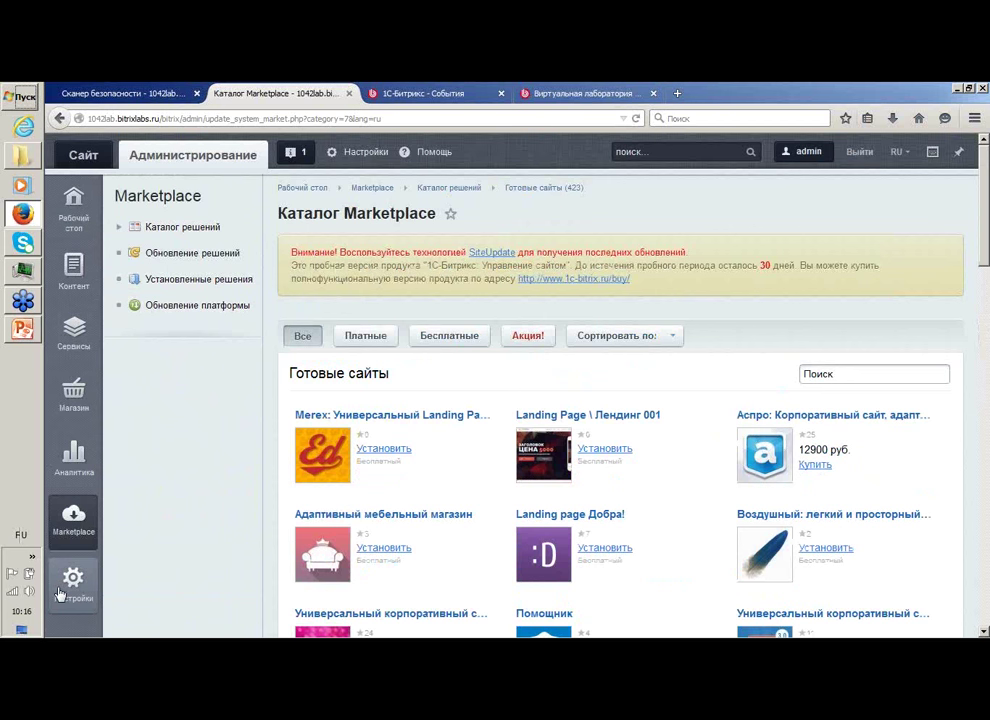
Step: Open the Настройки section and look over its groups, collapsing Проактивная защита and Производительность
{"action": "left_click", "coordinate": [92, 584]}
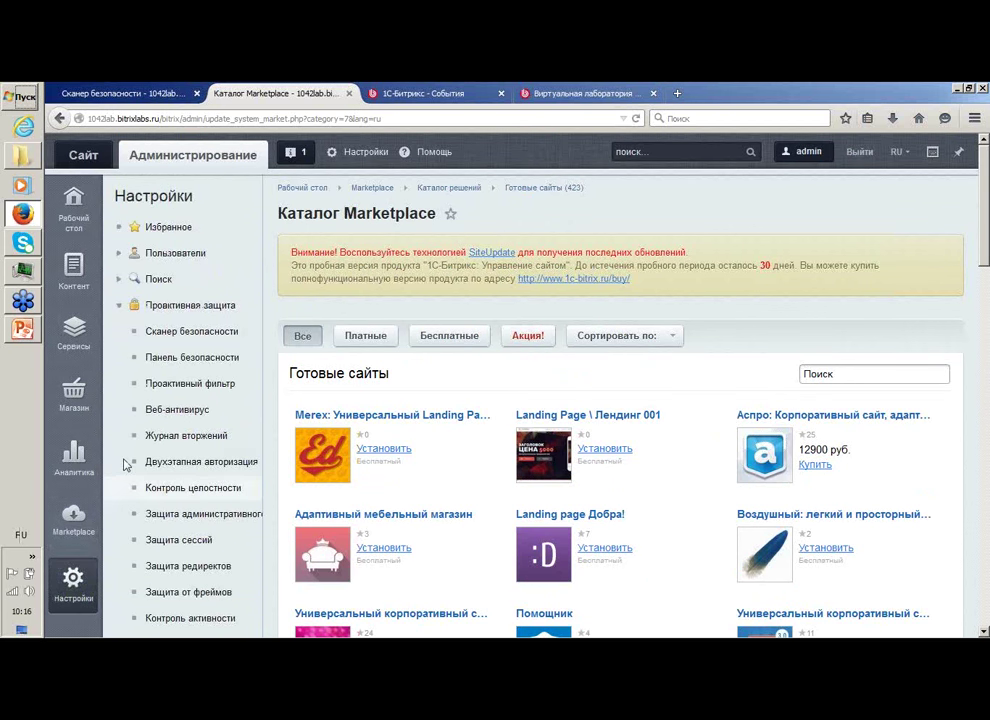
{"action": "left_click", "coordinate": [118, 307]}
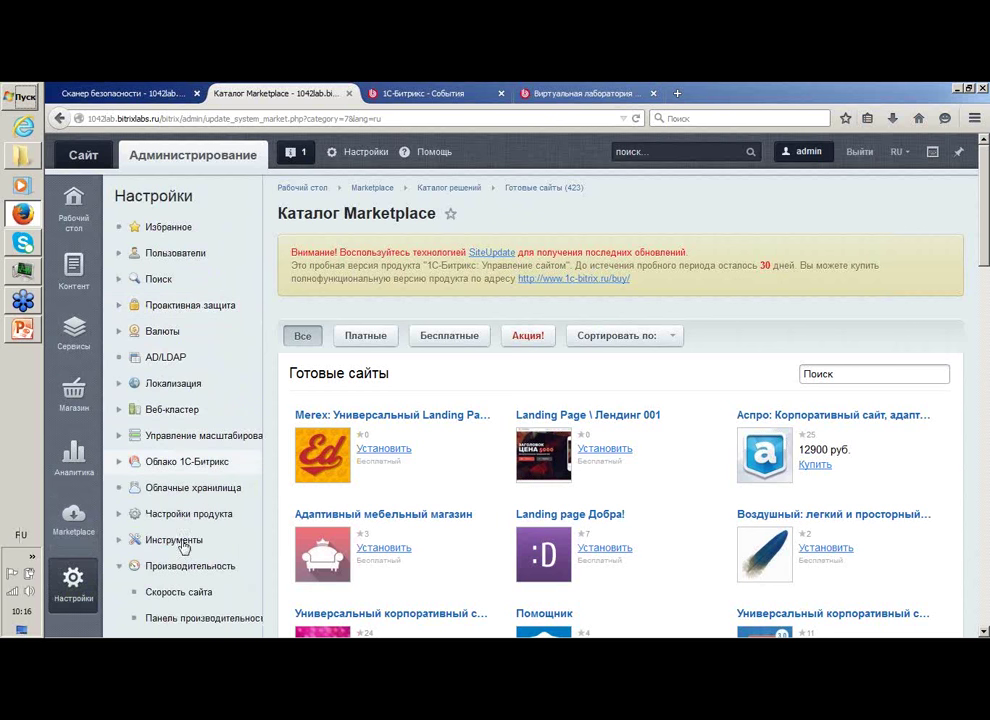
{"action": "scroll", "coordinate": [188, 365], "scroll_direction": "down", "scroll_amount": 1}
{"action": "scroll", "coordinate": [195, 420], "scroll_direction": "down", "scroll_amount": 3}
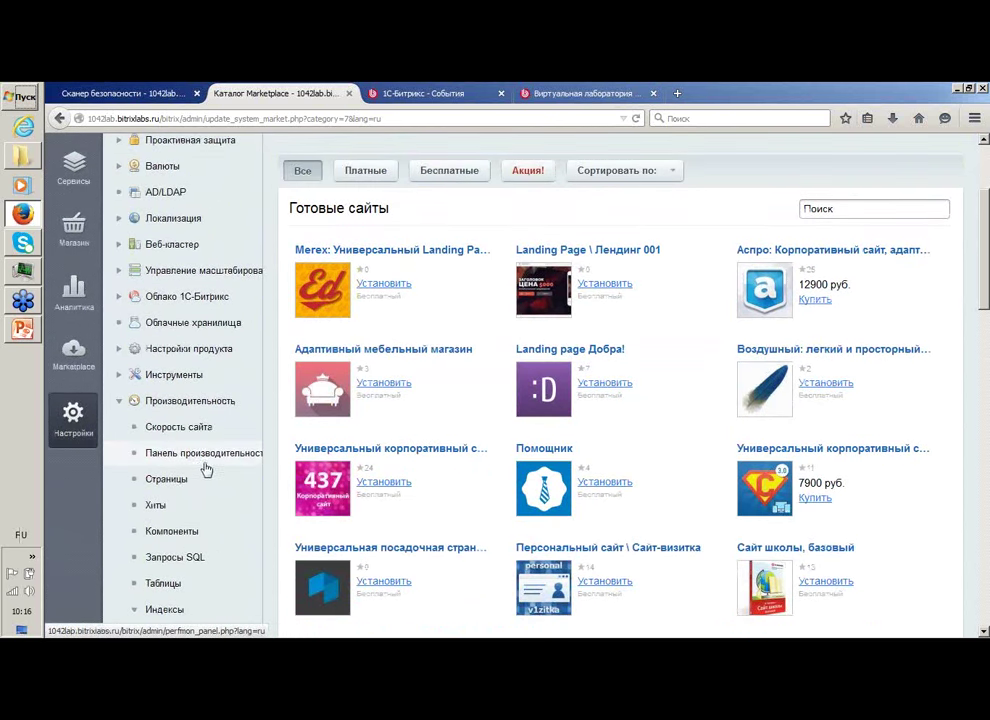
{"action": "left_click", "coordinate": [120, 400]}
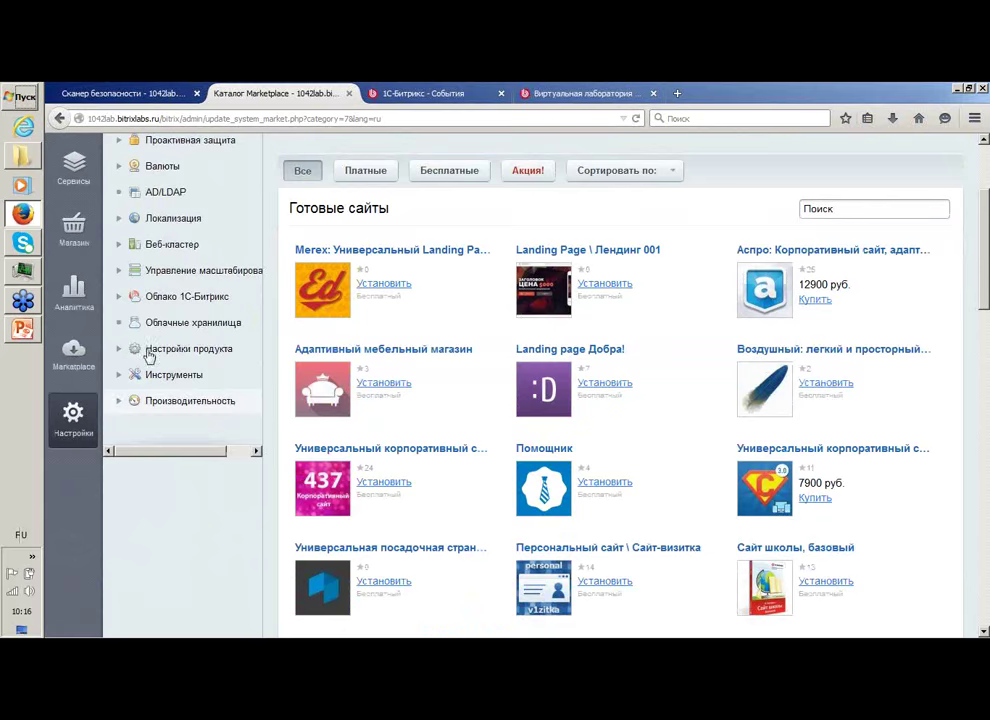
Step: Switch to the PowerPoint presentation, start the slide show from slide 2 «Скорость загрузки» and advance to «Скорость работы сайта»
{"action": "left_click", "coordinate": [24, 333]}
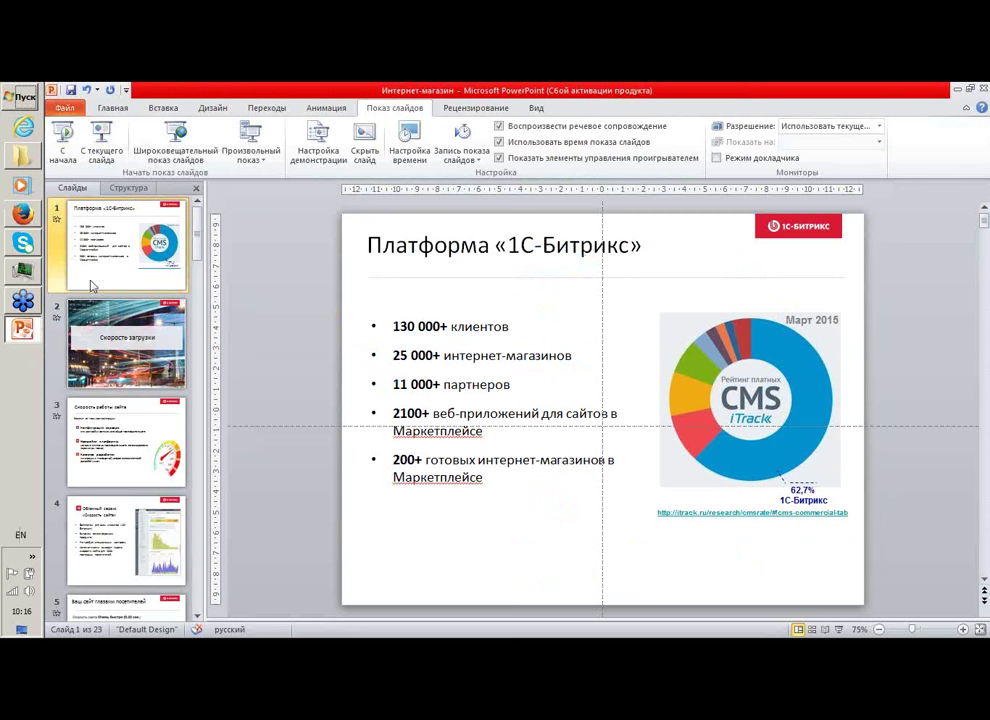
{"action": "left_click", "coordinate": [150, 345]}
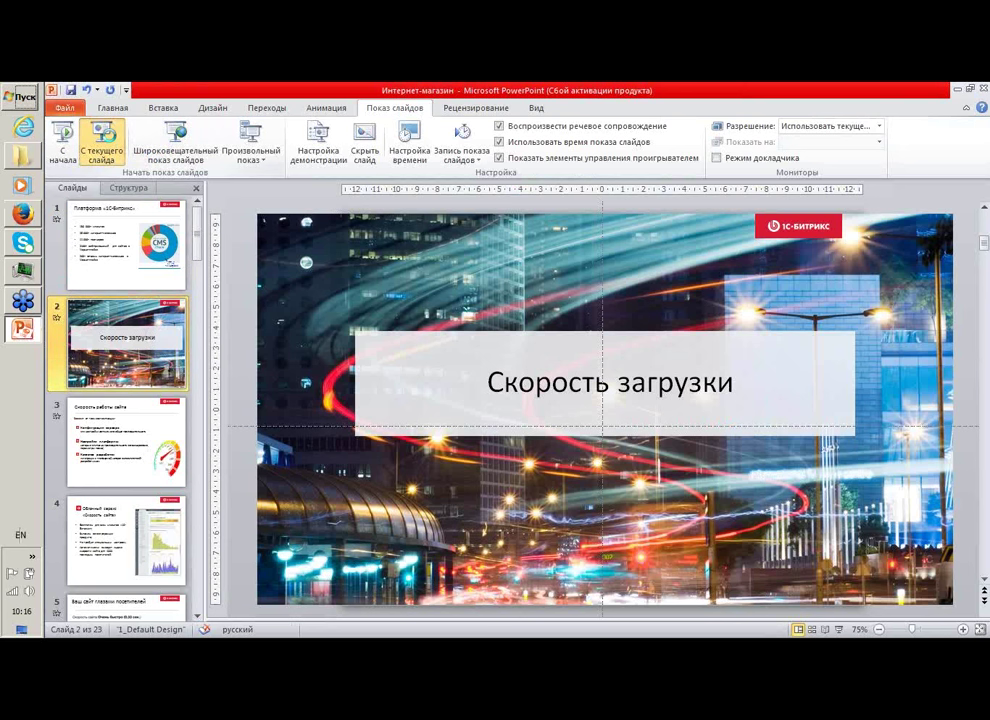
{"action": "left_click", "coordinate": [101, 135]}
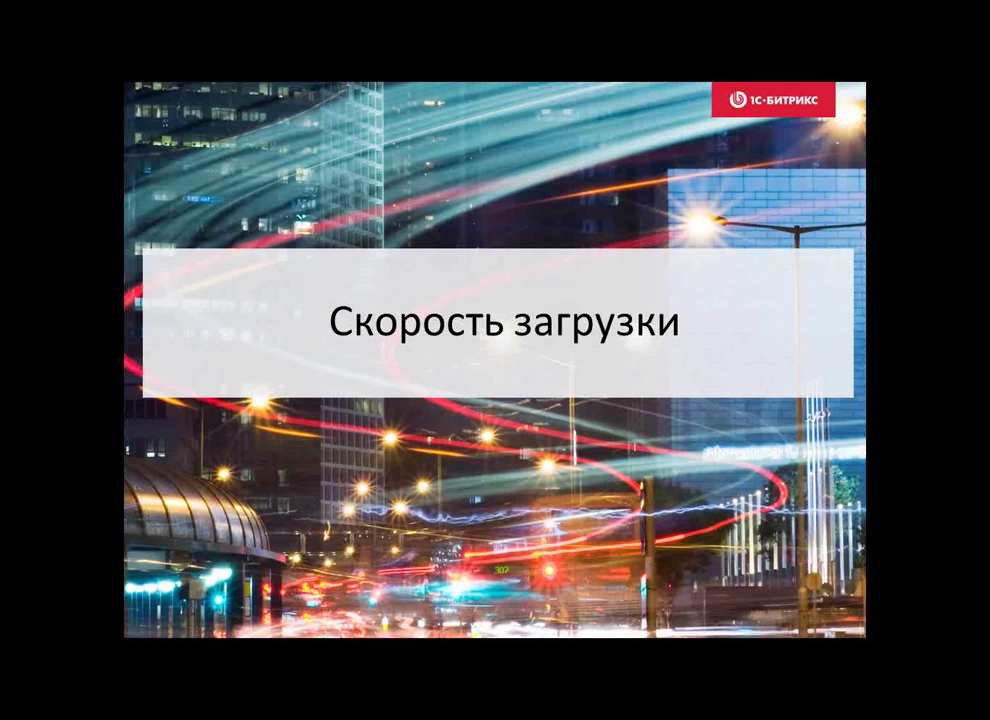
{"action": "key", "text": "Right"}
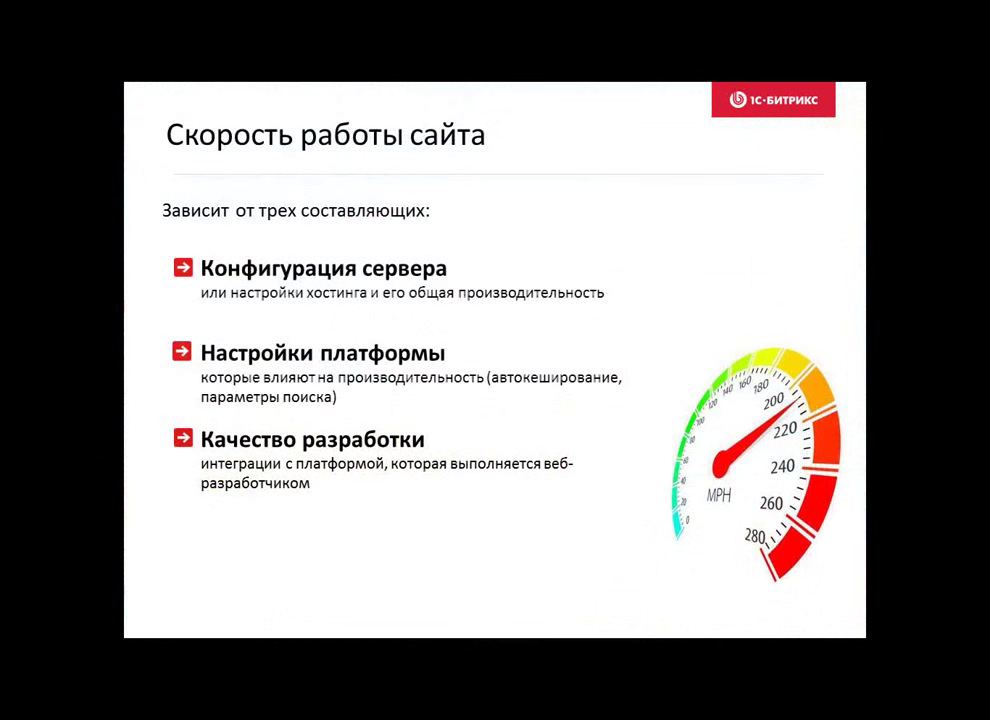